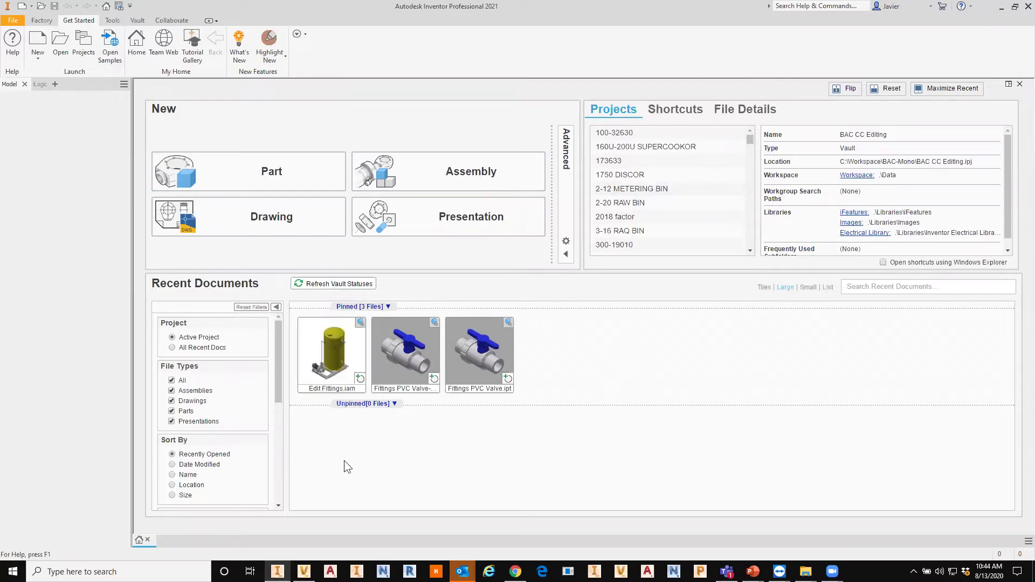
Open the Content Center Editor and review which libraries are offered in the library view list
{"action": "left_click", "coordinate": [112, 19]}
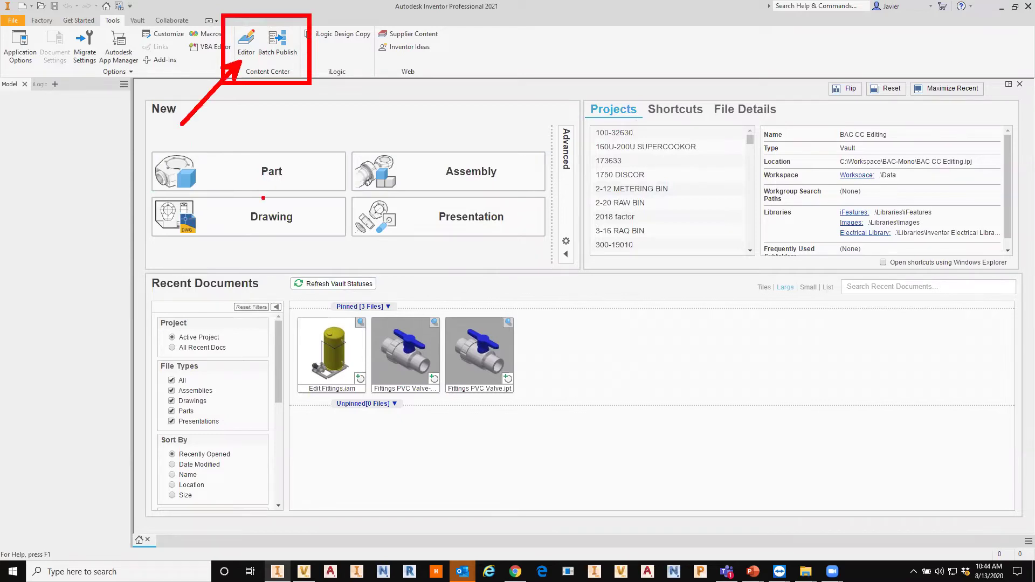
{"action": "left_click", "coordinate": [245, 43]}
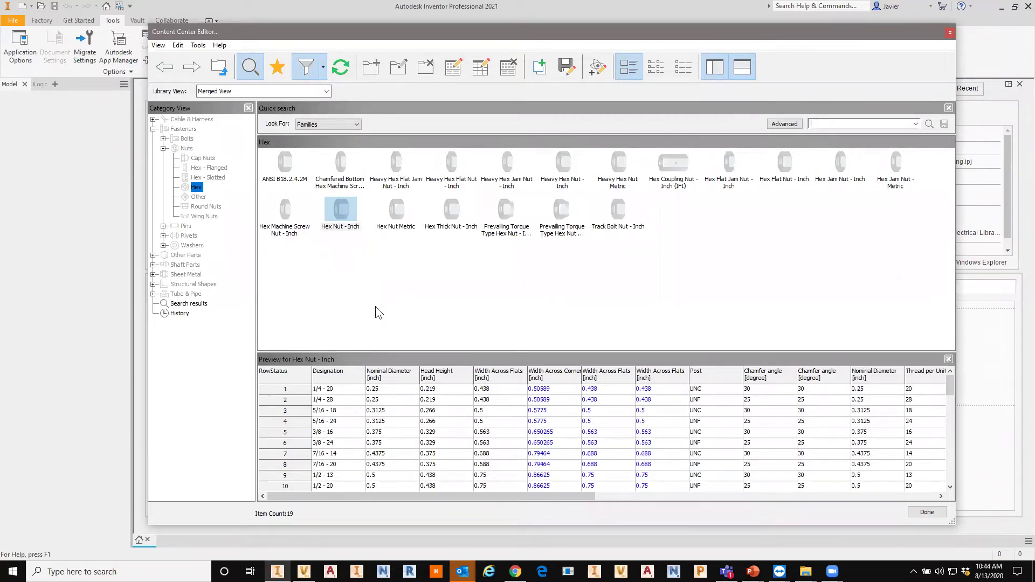
{"action": "left_click", "coordinate": [326, 92]}
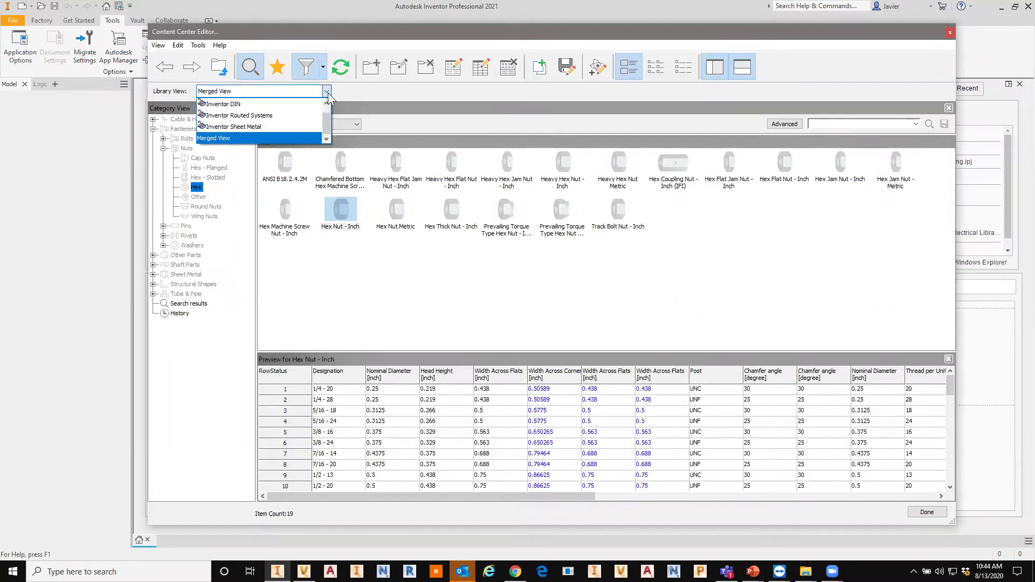
{"action": "left_click_drag", "start_coordinate": [325, 123], "coordinate": [324, 117]}
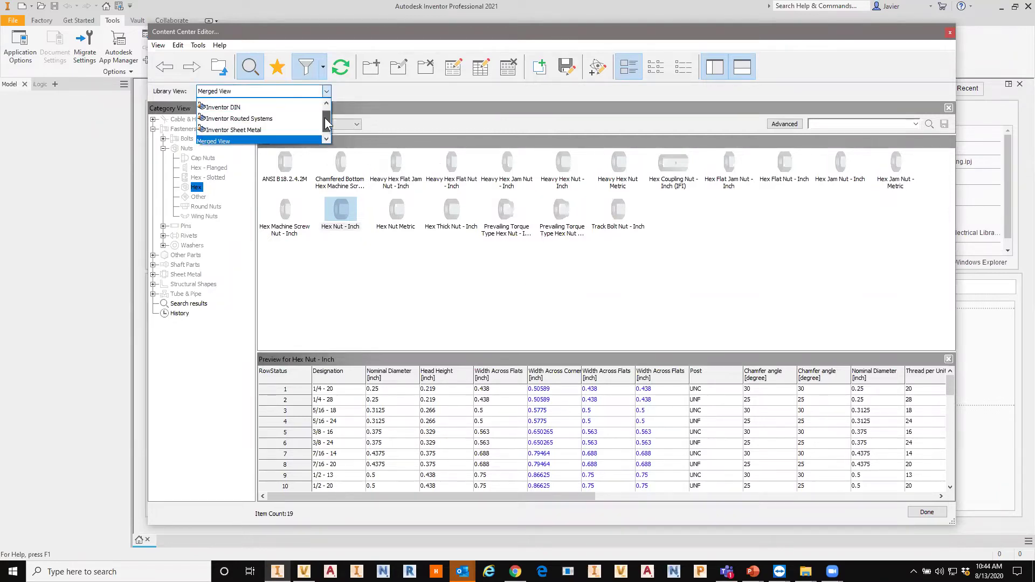
{"action": "left_click", "coordinate": [327, 138]}
{"action": "left_click", "coordinate": [326, 102]}
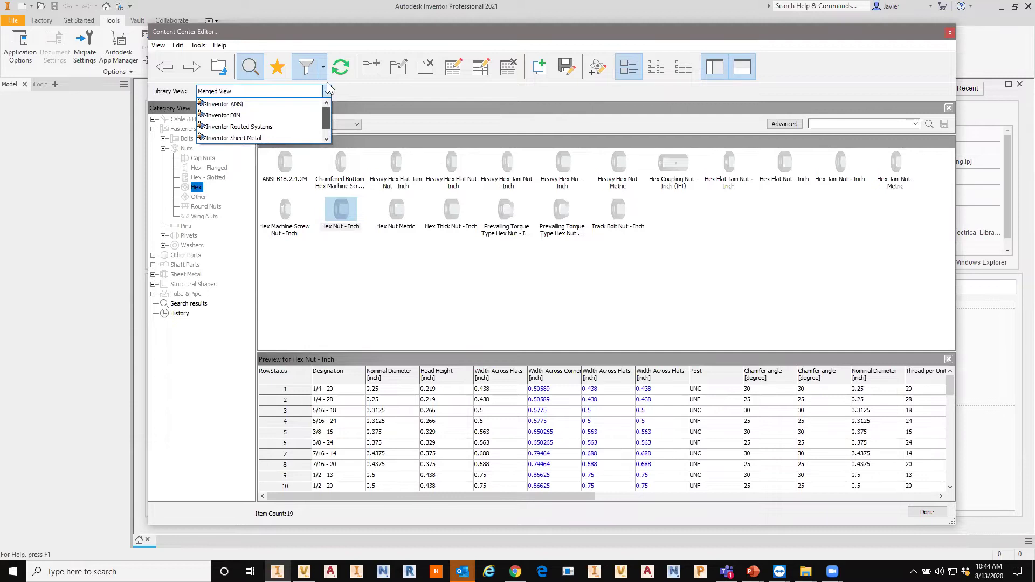
{"action": "left_click", "coordinate": [326, 137]}
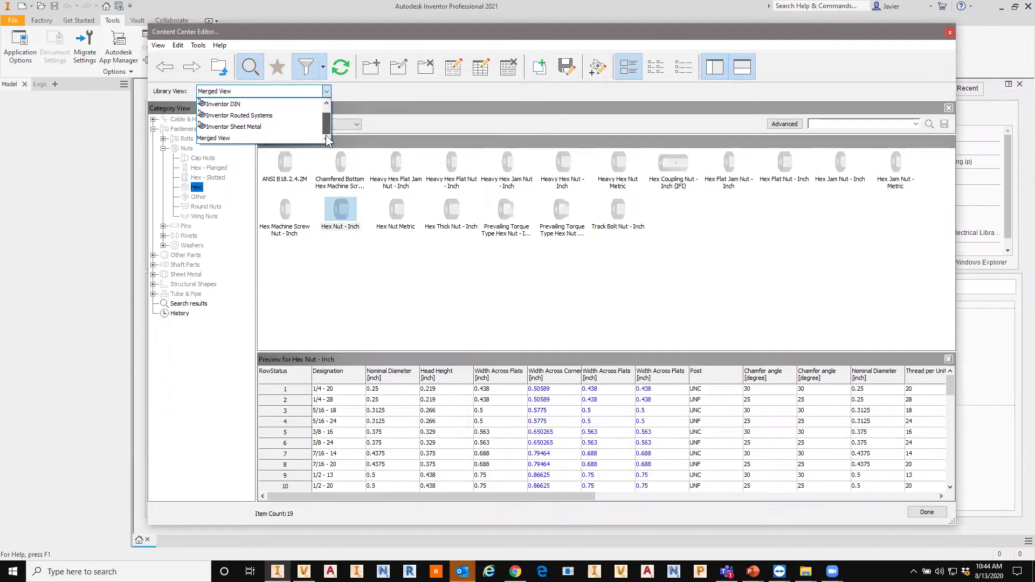
{"action": "left_click", "coordinate": [411, 99]}
{"action": "left_click", "coordinate": [328, 93]}
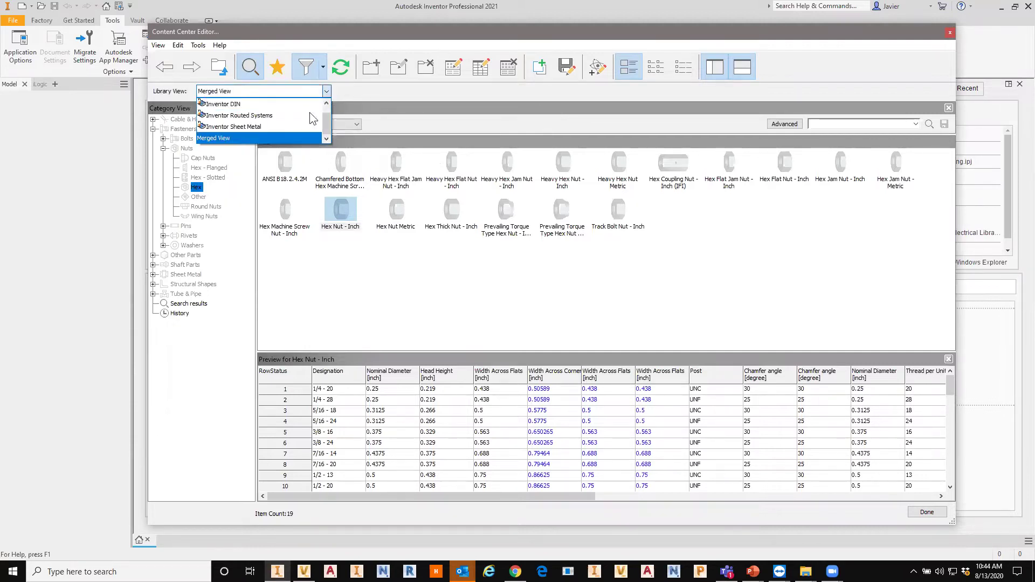
{"action": "scroll", "coordinate": [323, 116], "scroll_direction": "up", "scroll_amount": 1}
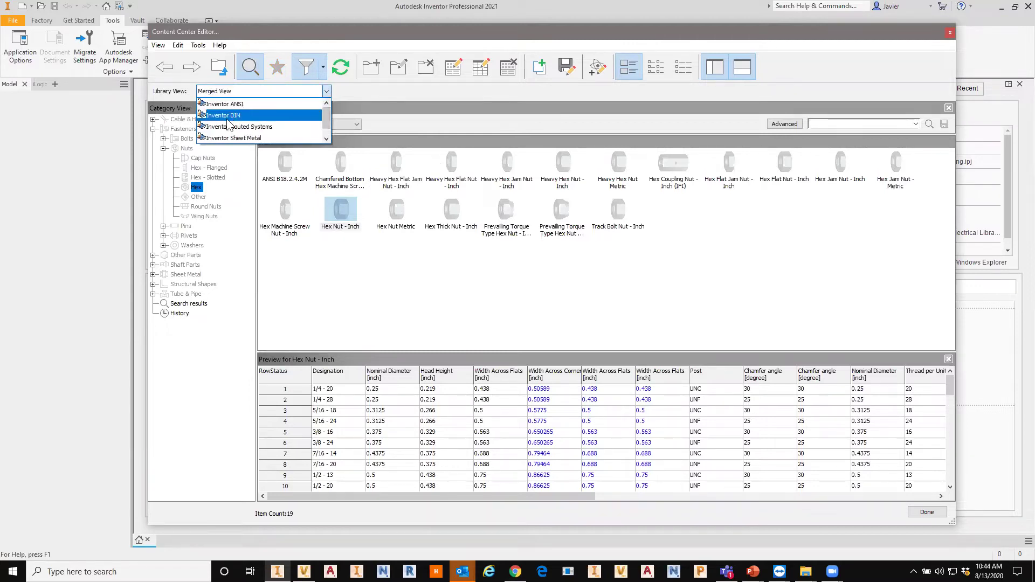
{"action": "left_click", "coordinate": [361, 271]}
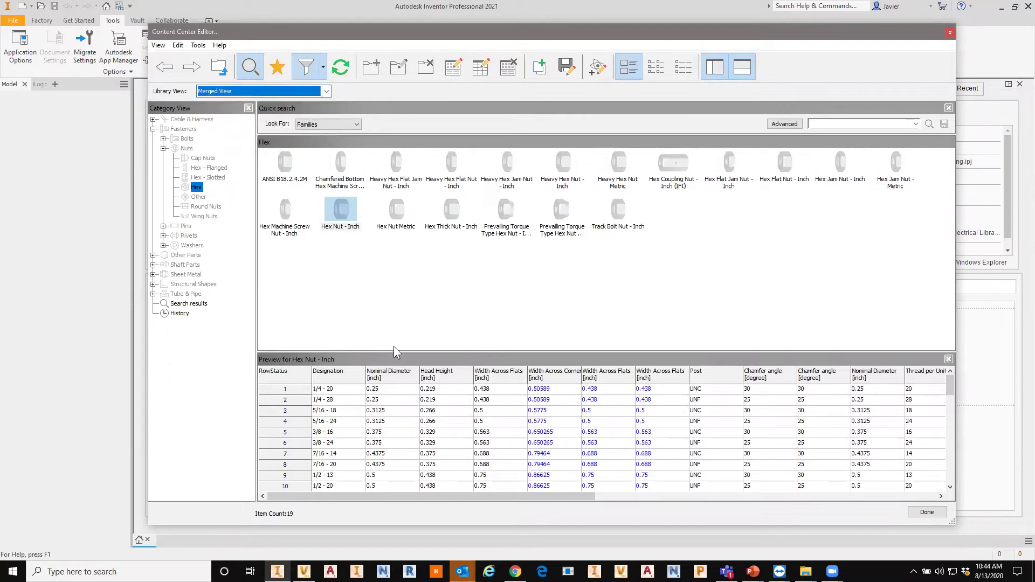
Try to copy the Hex Nut - Inch family to another library, and close the Content Center Editor
{"action": "left_click", "coordinate": [262, 236]}
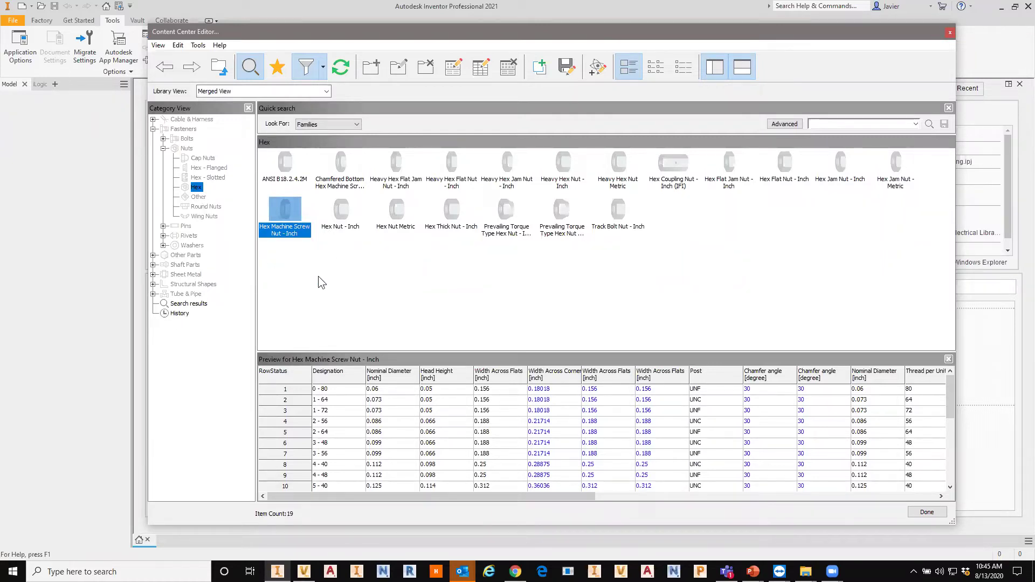
{"action": "left_click", "coordinate": [341, 212]}
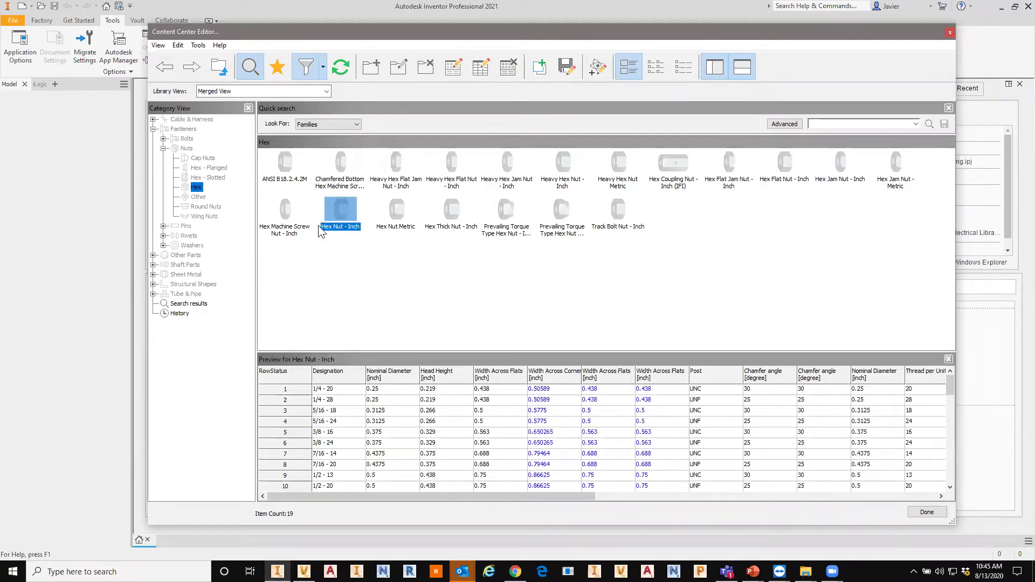
{"action": "right_click", "coordinate": [337, 202]}
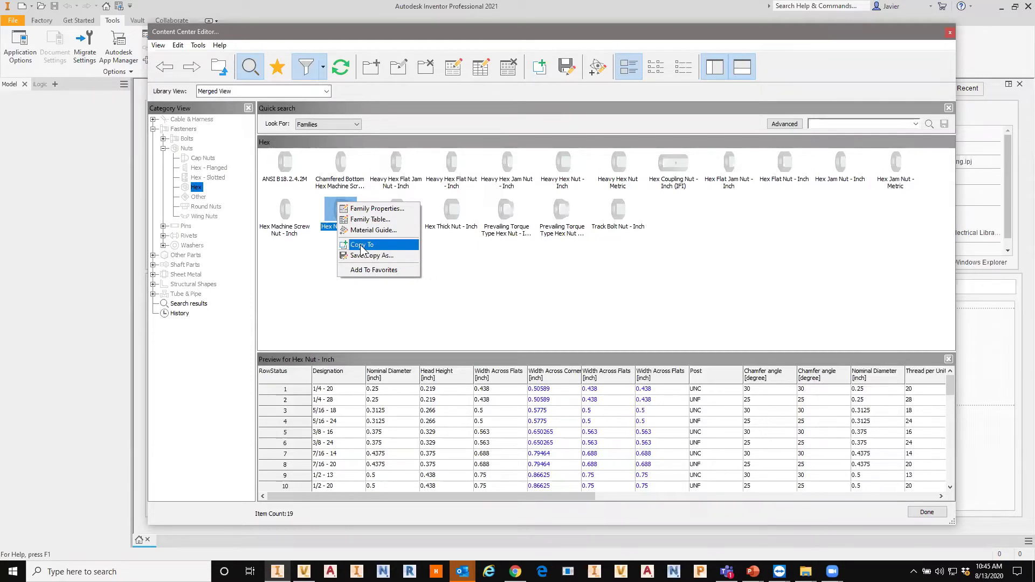
{"action": "left_click", "coordinate": [488, 304]}
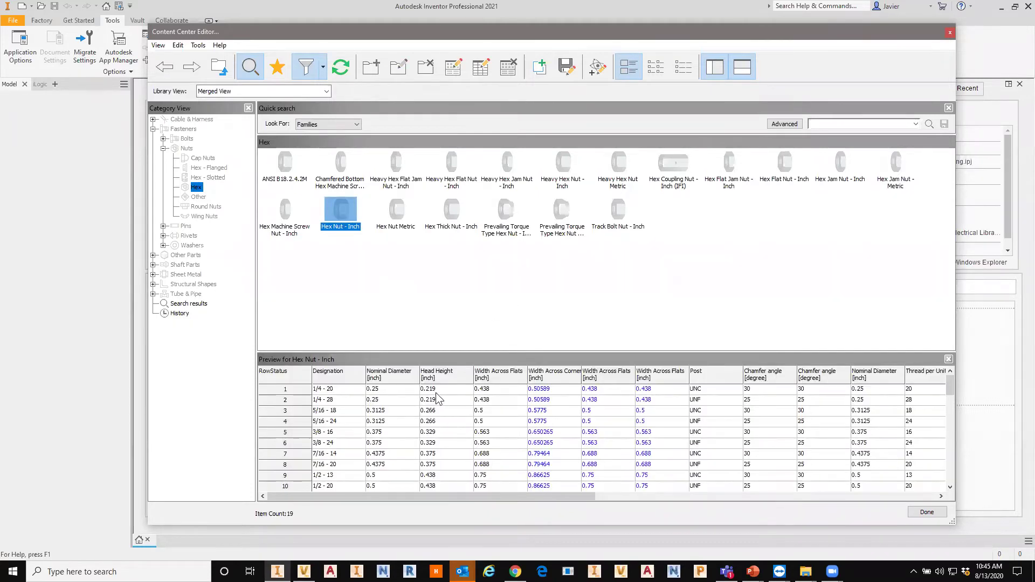
{"action": "right_click", "coordinate": [339, 219]}
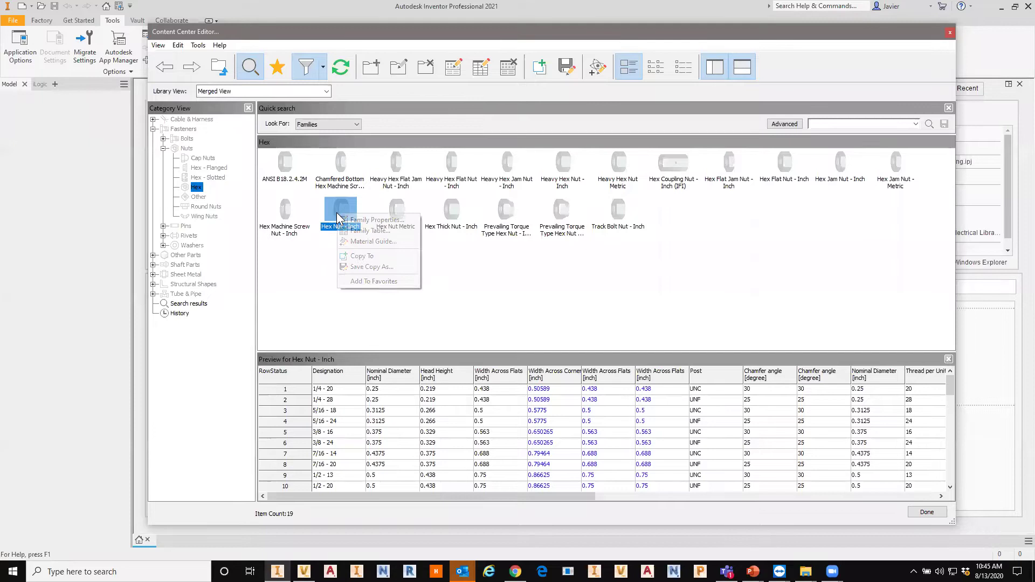
{"action": "left_click", "coordinate": [361, 256]}
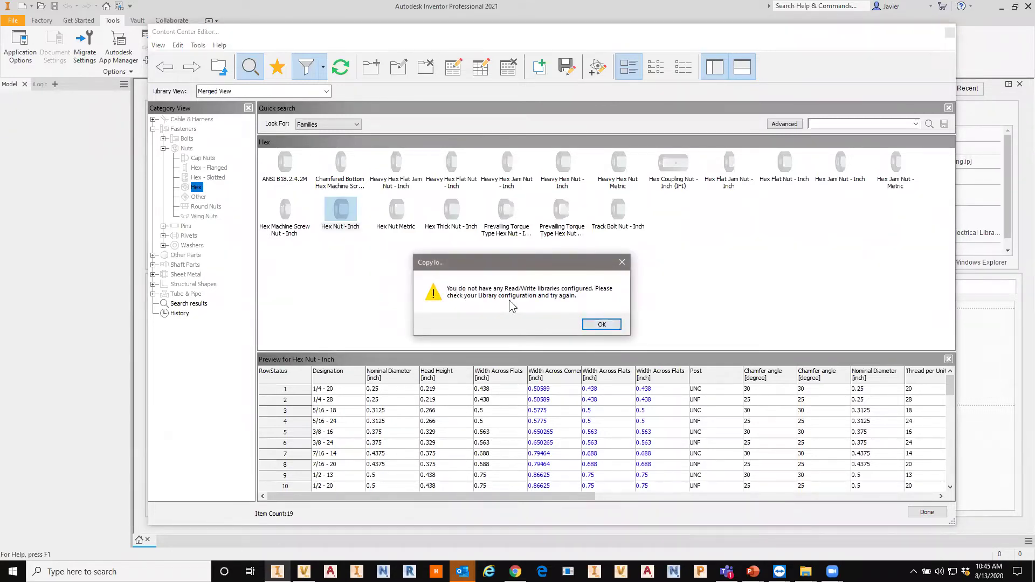
{"action": "left_click", "coordinate": [601, 324]}
{"action": "left_click", "coordinate": [927, 512]}
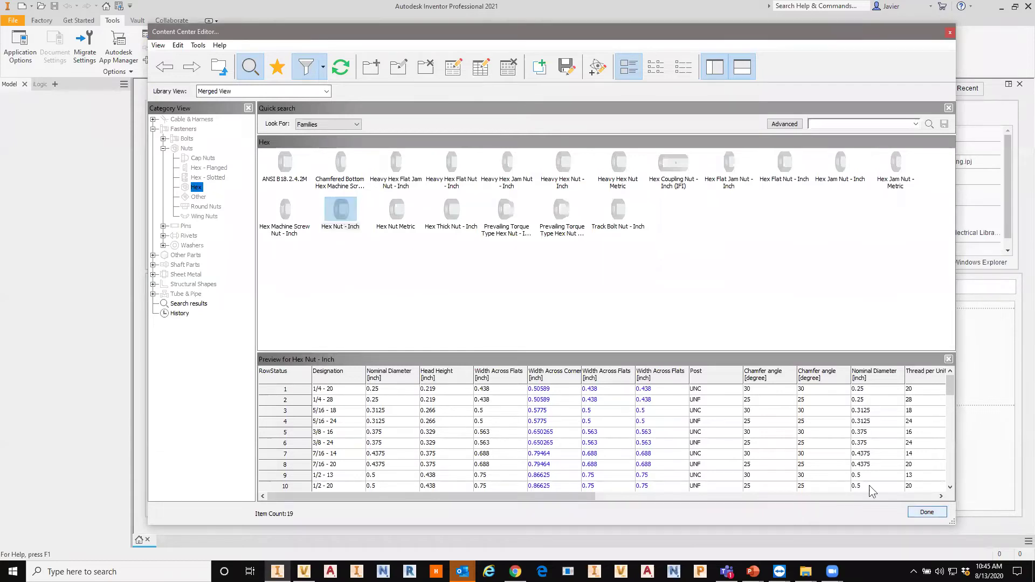
Check the Content Center library configuration of the BAC CC Editing project without changing it
{"action": "left_click", "coordinate": [79, 21]}
{"action": "left_click", "coordinate": [84, 42]}
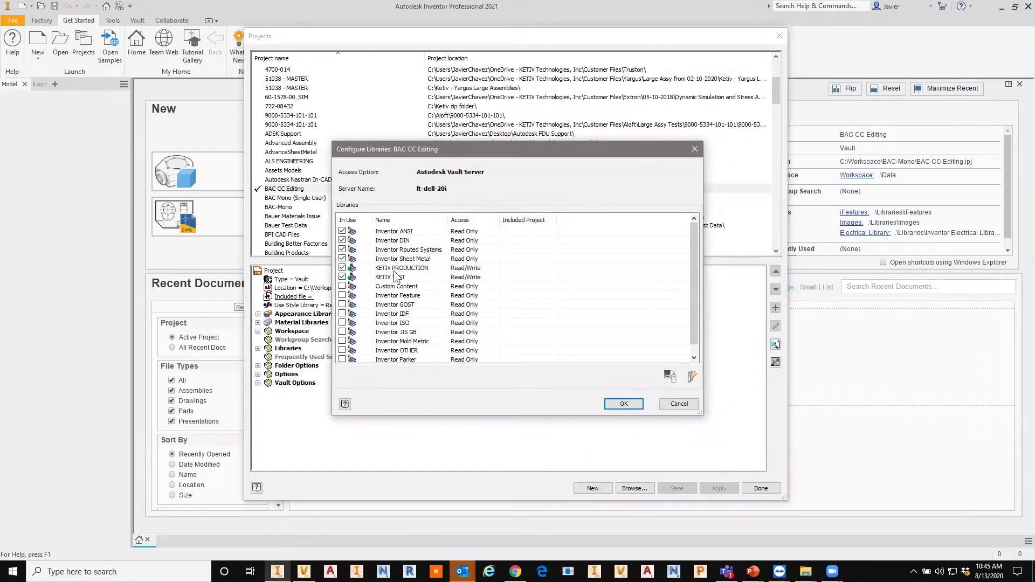
{"action": "left_click", "coordinate": [678, 404]}
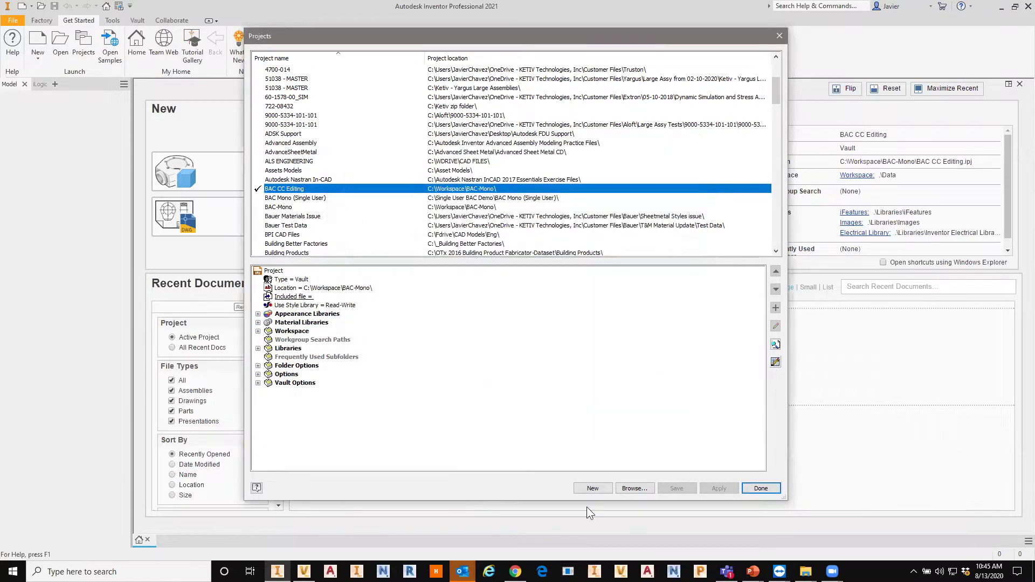
{"action": "left_click", "coordinate": [760, 488]}
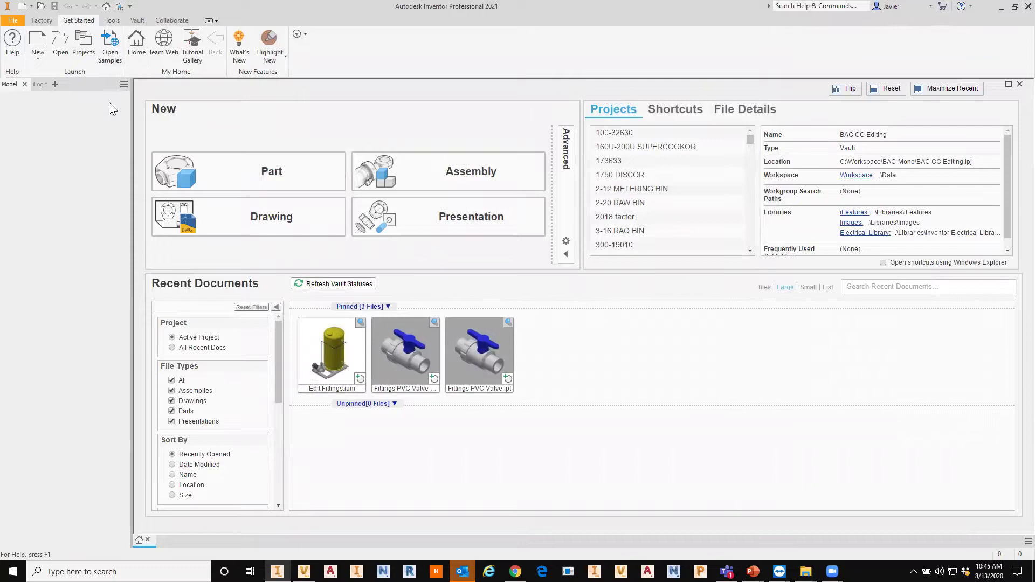
Try to save a copy of the Hex Nut - Inch family in the Content Center Editor, and close the editor
{"action": "left_click", "coordinate": [114, 21]}
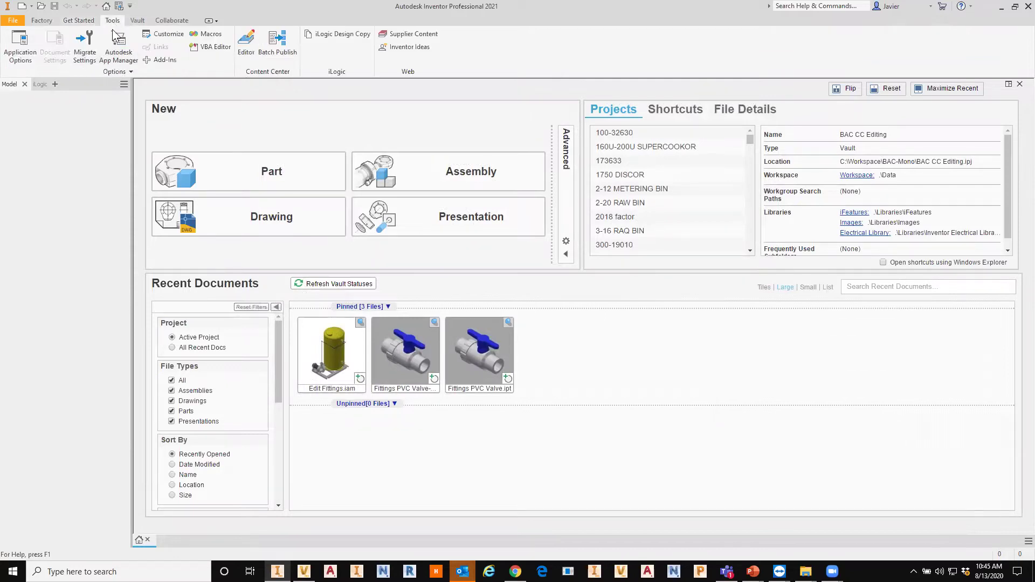
{"action": "left_click", "coordinate": [246, 44]}
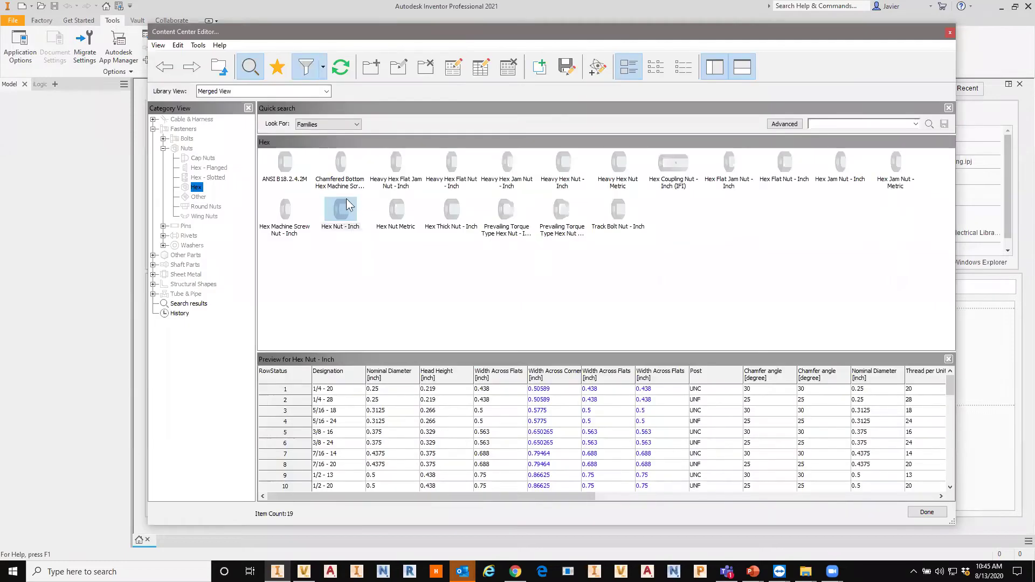
{"action": "right_click", "coordinate": [341, 211]}
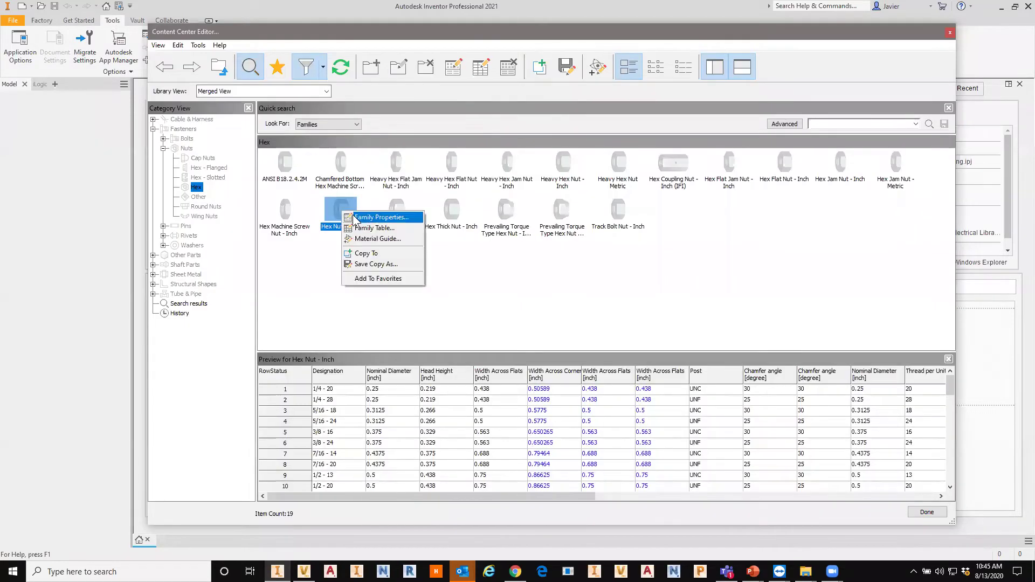
{"action": "left_click", "coordinate": [368, 265]}
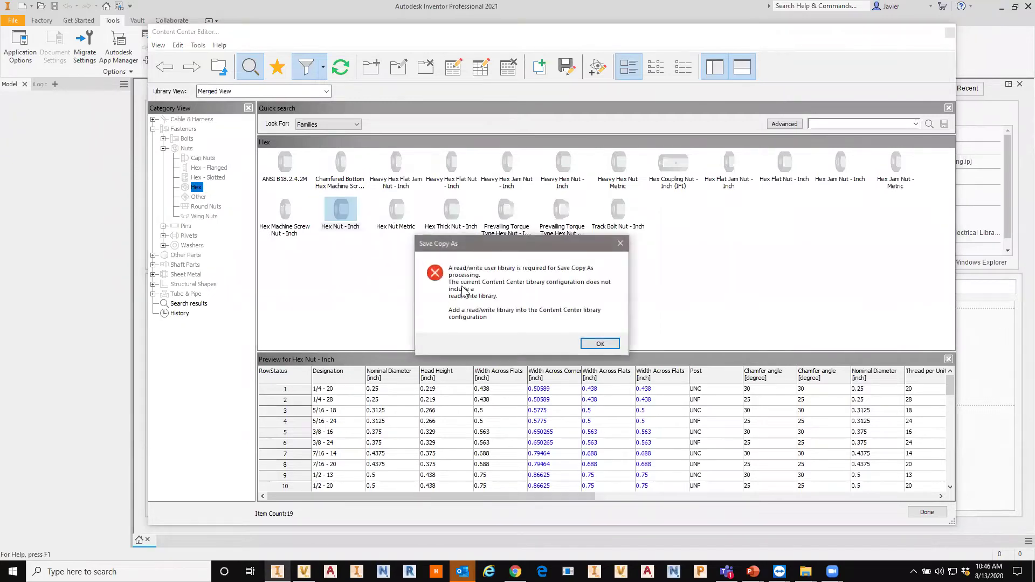
{"action": "left_click", "coordinate": [600, 344]}
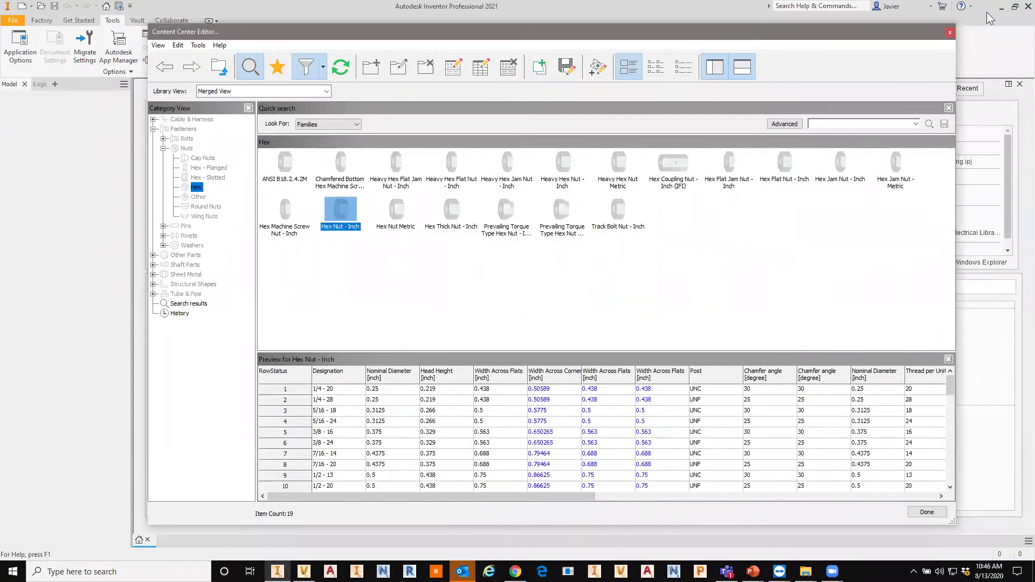
{"action": "left_click", "coordinate": [948, 32]}
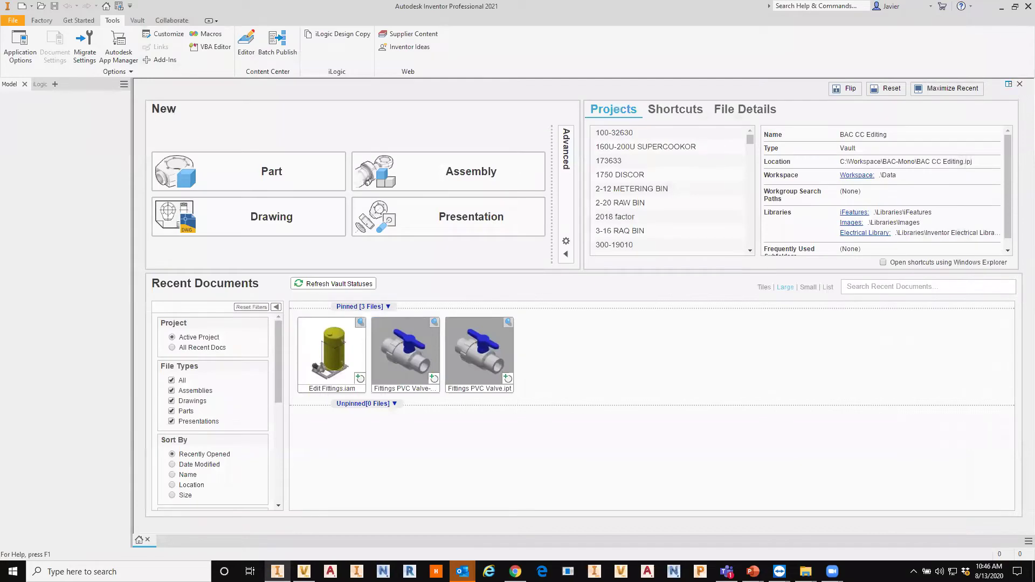
Switch the active project to Assets Models and check its workspace in the Open dialog without opening a file
{"action": "left_click", "coordinate": [79, 20]}
{"action": "left_click", "coordinate": [83, 46]}
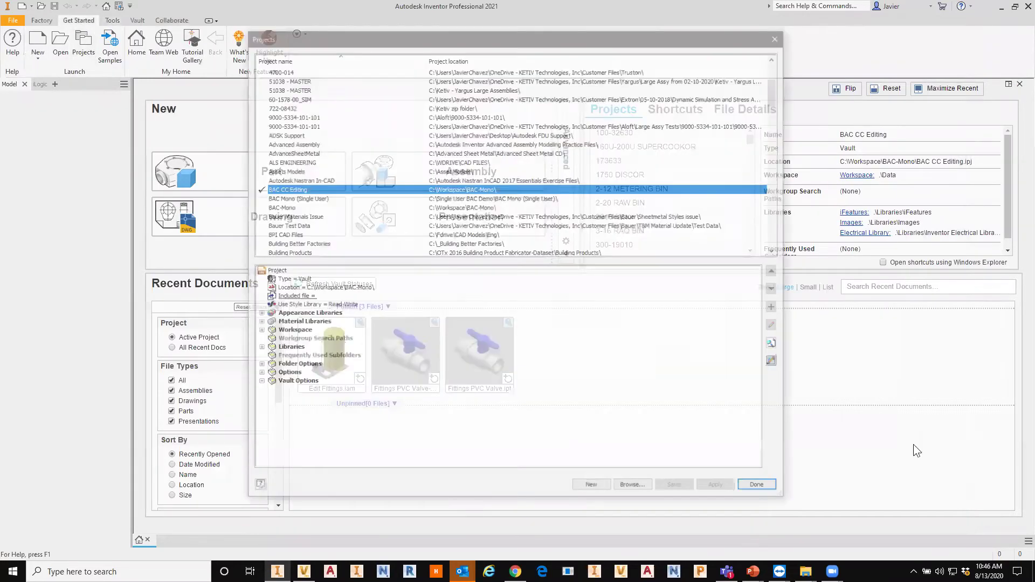
{"action": "left_click", "coordinate": [308, 208]}
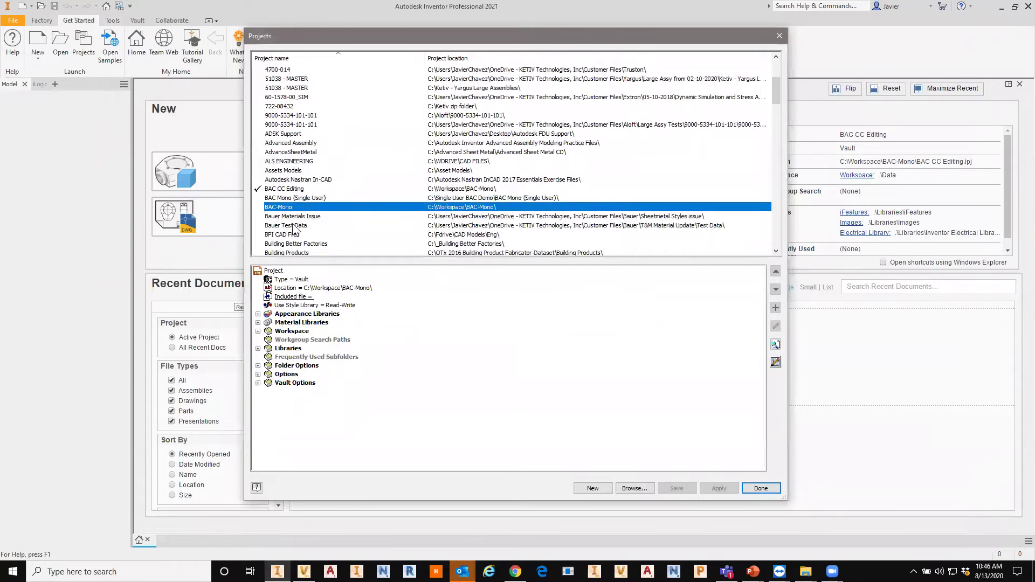
{"action": "double_click", "coordinate": [287, 171]}
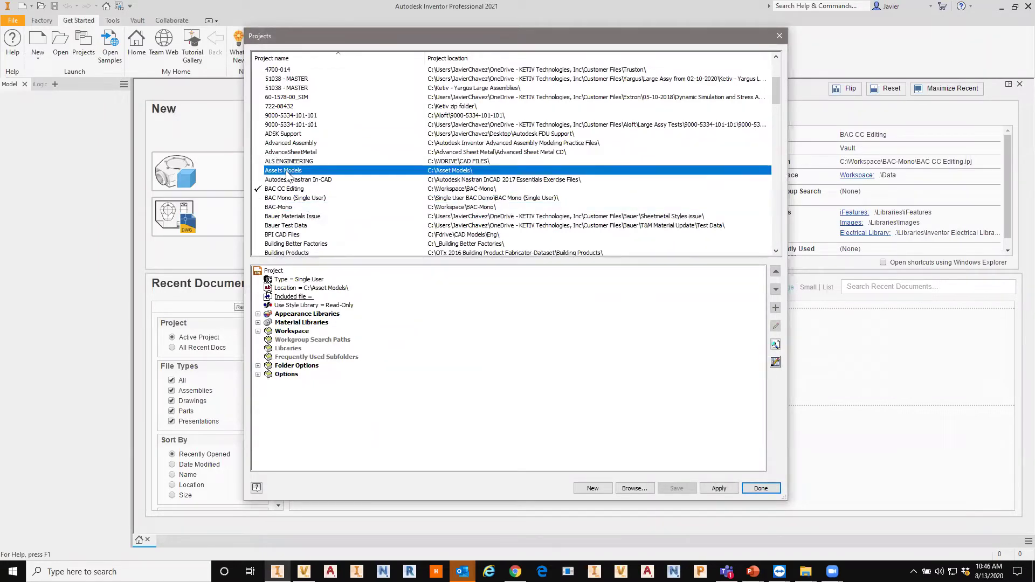
{"action": "left_click", "coordinate": [761, 488]}
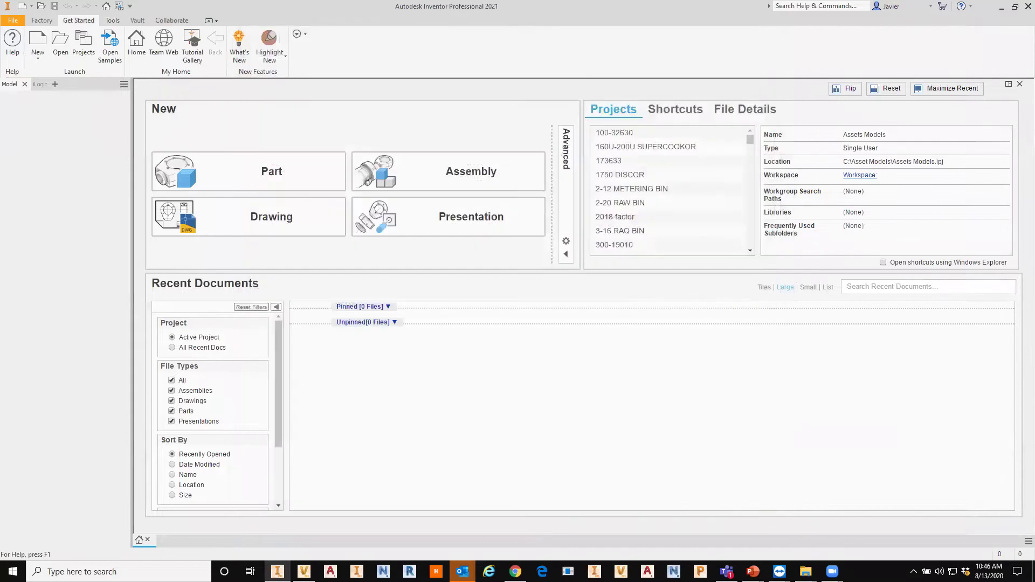
{"action": "key", "text": "ctrl+o"}
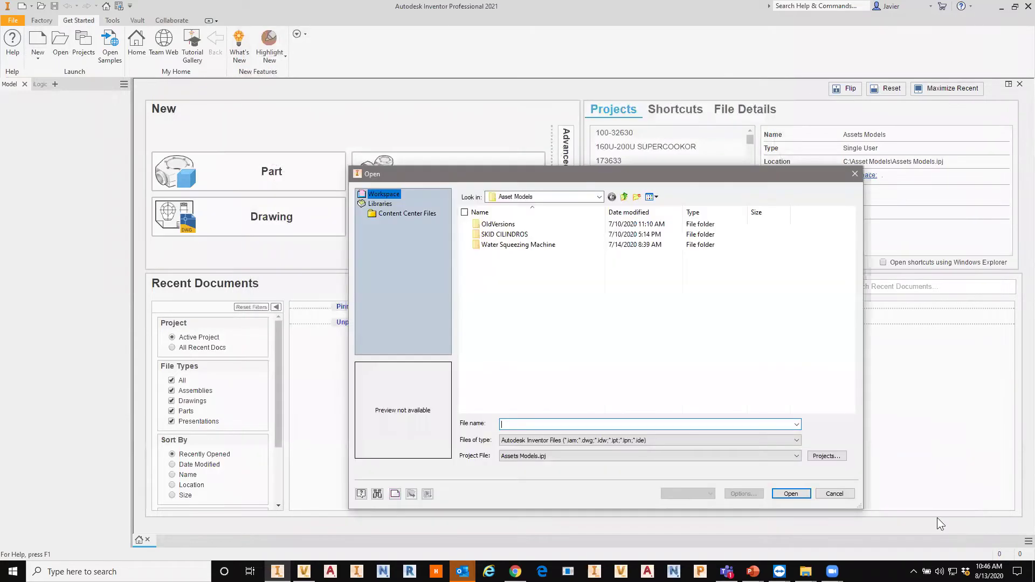
{"action": "key", "text": "Escape"}
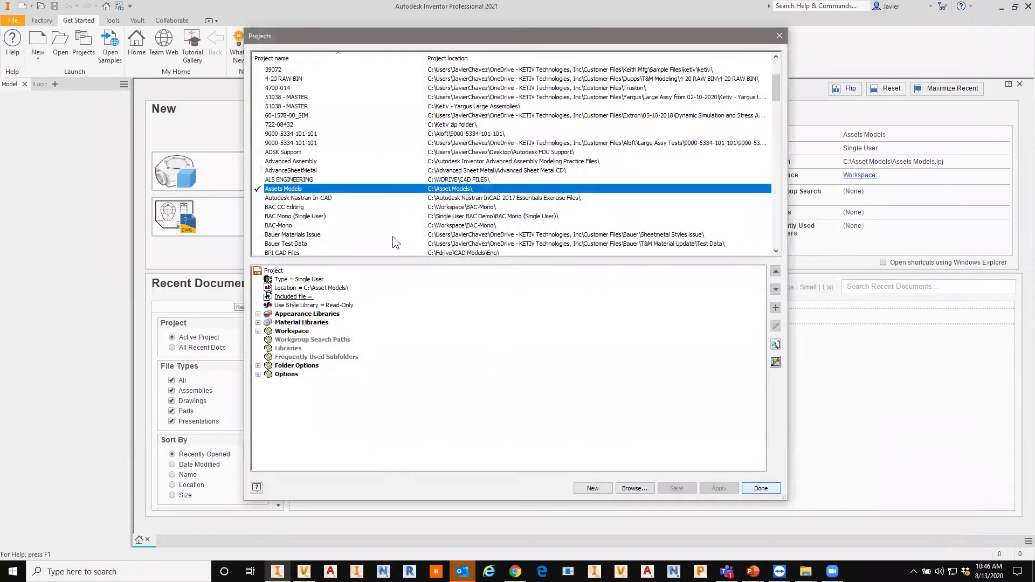
Make BAC CC Editing the active project again and accept its Content Center library configuration
{"action": "left_click", "coordinate": [279, 207]}
{"action": "double_click", "coordinate": [280, 207]}
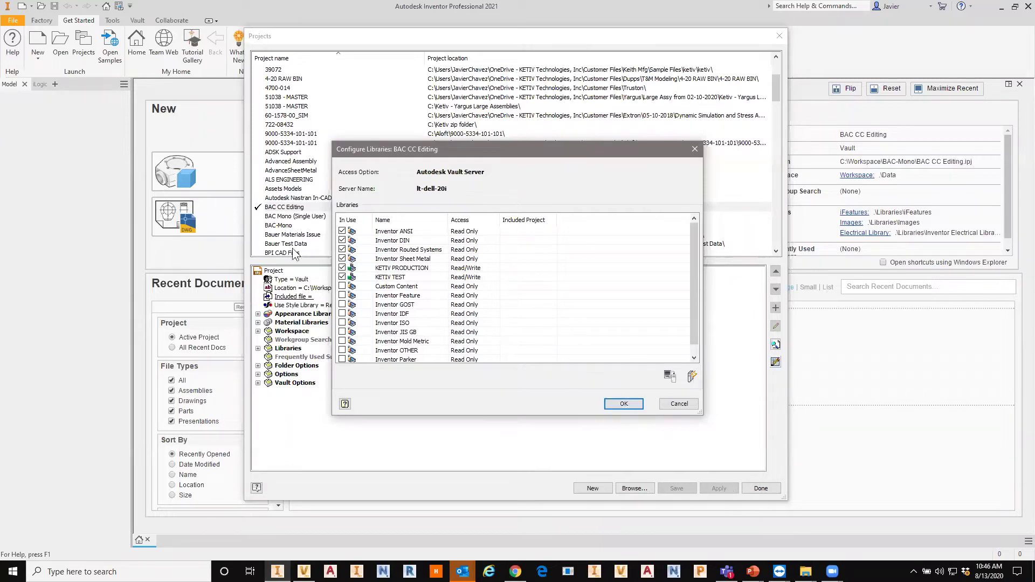
{"action": "left_click", "coordinate": [387, 277]}
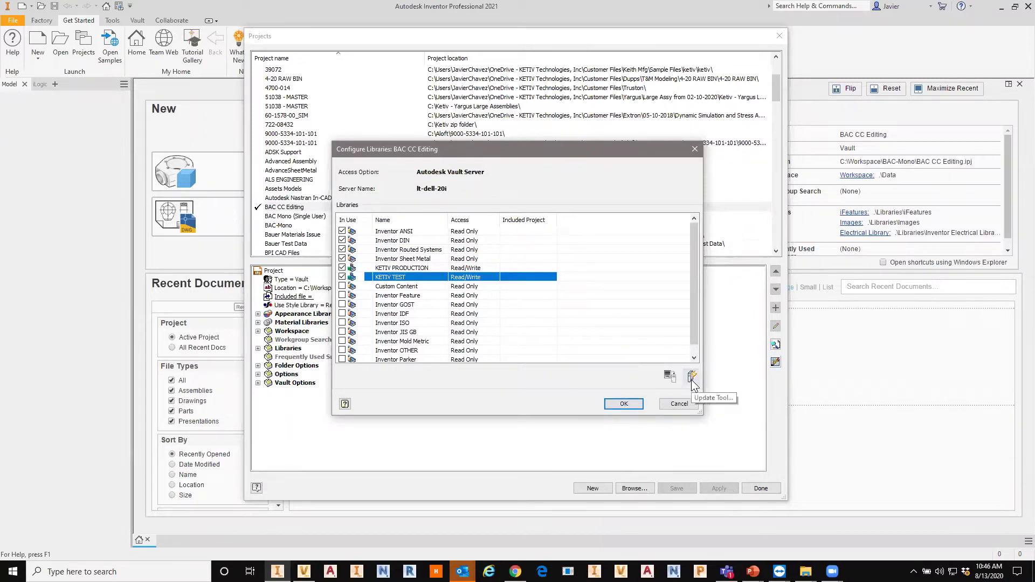
{"action": "left_click", "coordinate": [621, 404]}
{"action": "left_click", "coordinate": [760, 487]}
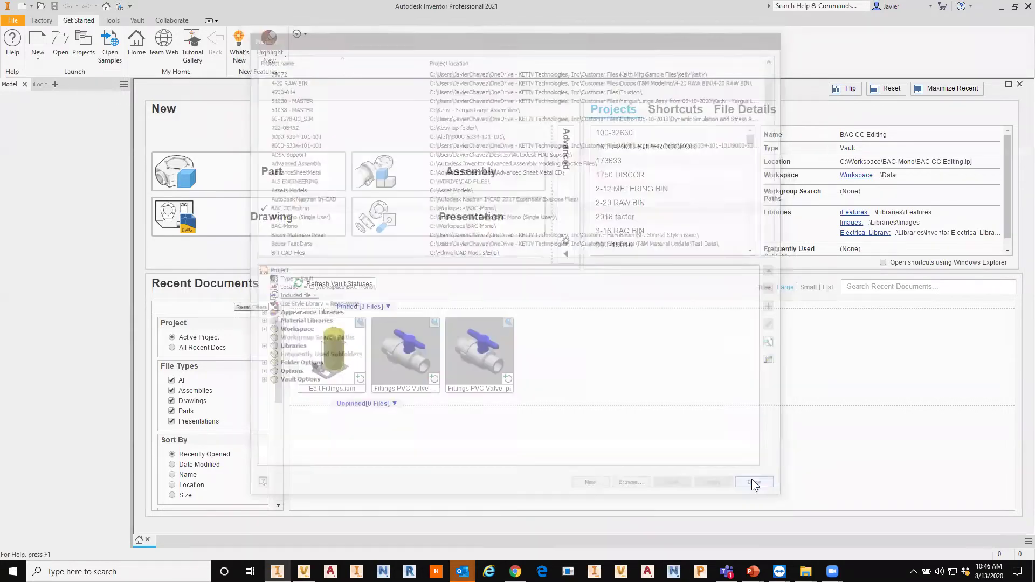
Open the Content Center Editor and try to copy the Hex Nut - Inch family to another library
{"action": "left_click", "coordinate": [112, 20]}
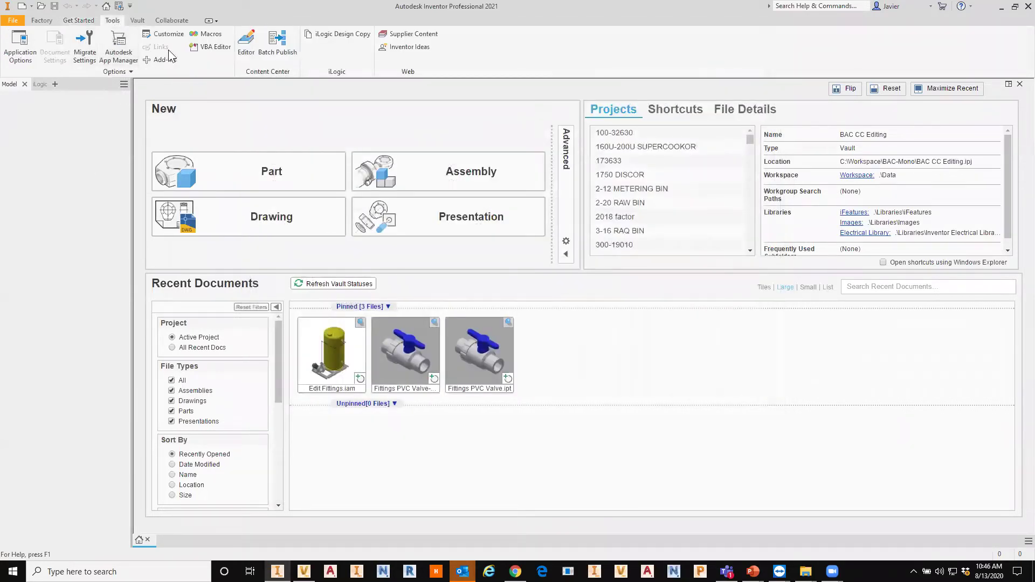
{"action": "left_click", "coordinate": [239, 42]}
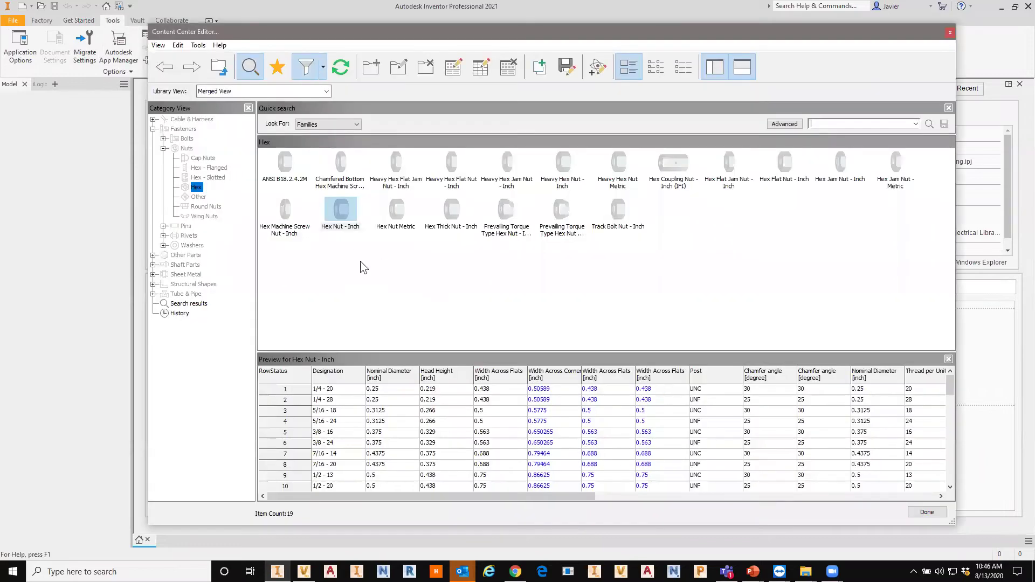
{"action": "right_click", "coordinate": [345, 205]}
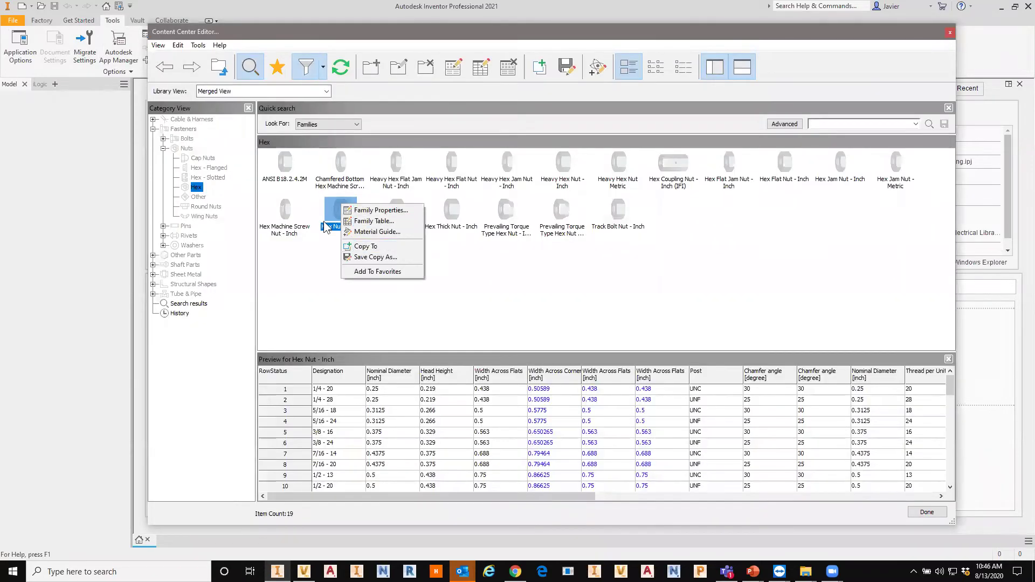
{"action": "left_click", "coordinate": [330, 215]}
{"action": "right_click", "coordinate": [330, 215]}
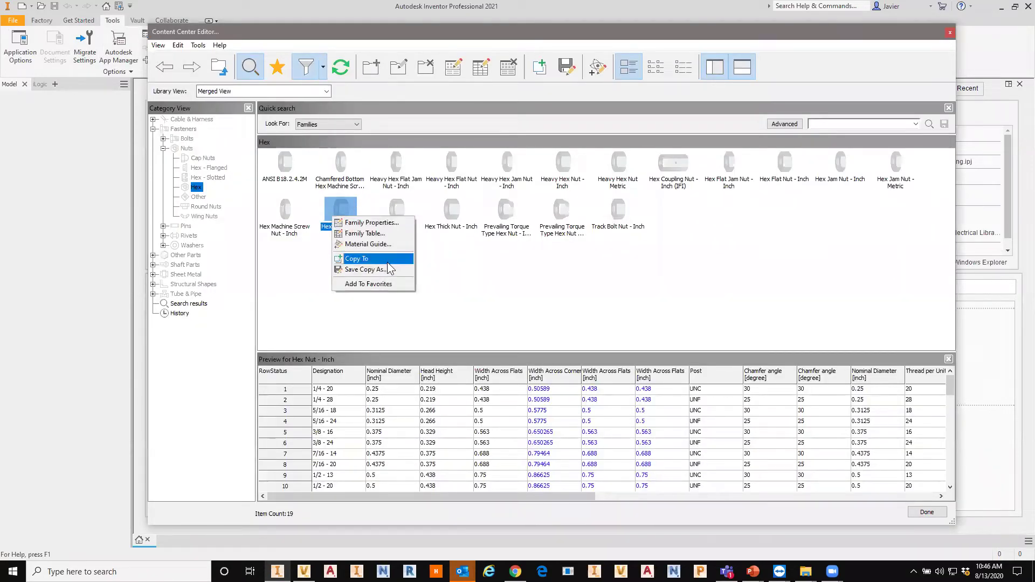
{"action": "left_click", "coordinate": [356, 259]}
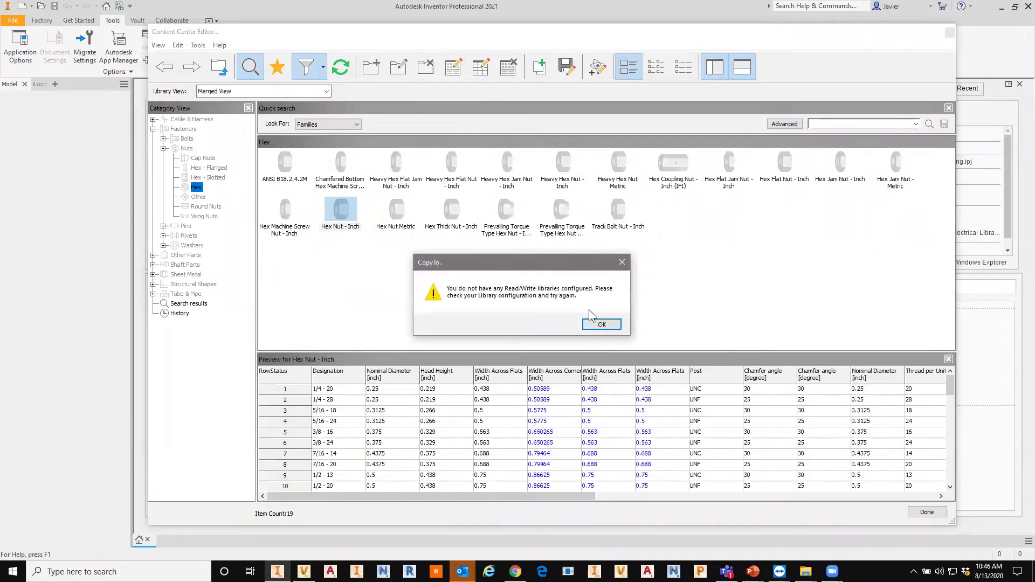
{"action": "key", "text": "Return"}
Turn off the ANSI filter, try again to copy the Hex Nut - Inch family, and close the Content Center Editor
{"action": "left_click", "coordinate": [323, 67]}
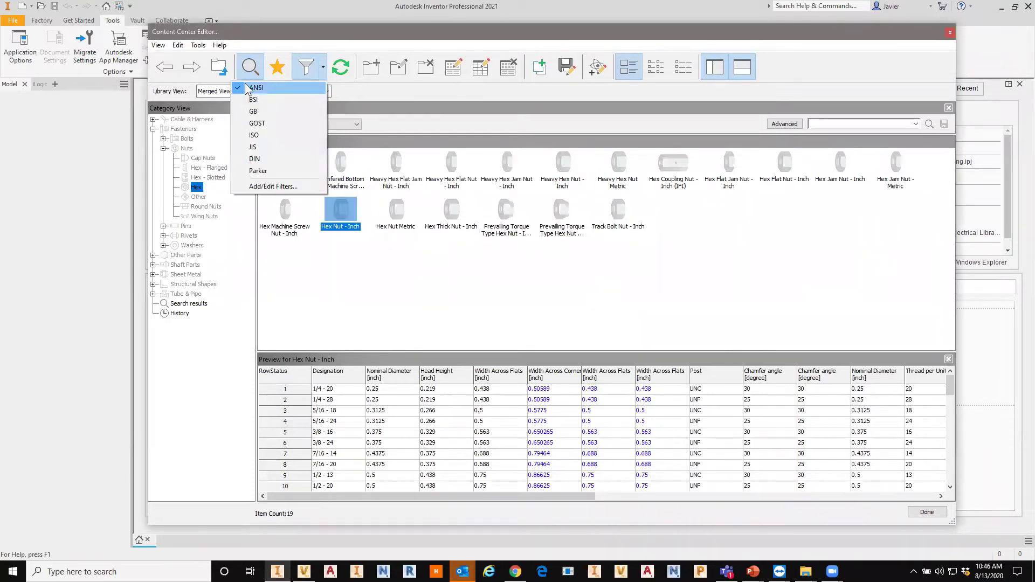
{"action": "left_click", "coordinate": [307, 67]}
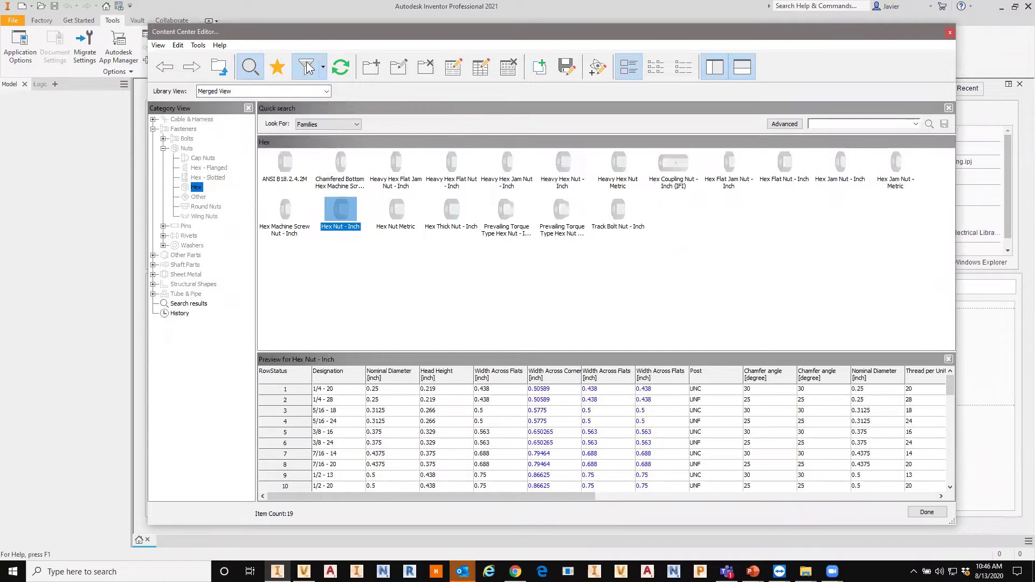
{"action": "left_click", "coordinate": [305, 67]}
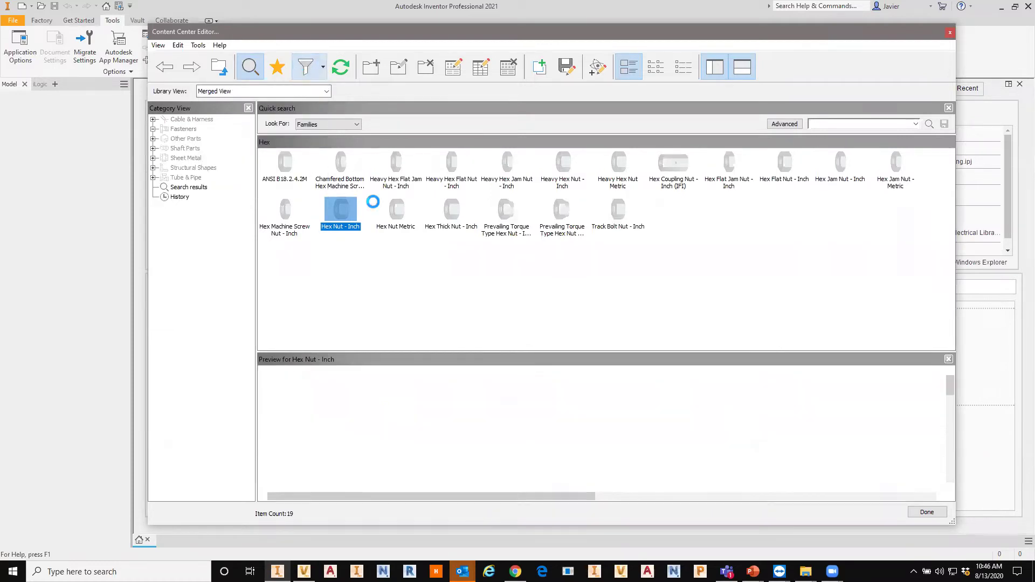
{"action": "right_click", "coordinate": [284, 309]}
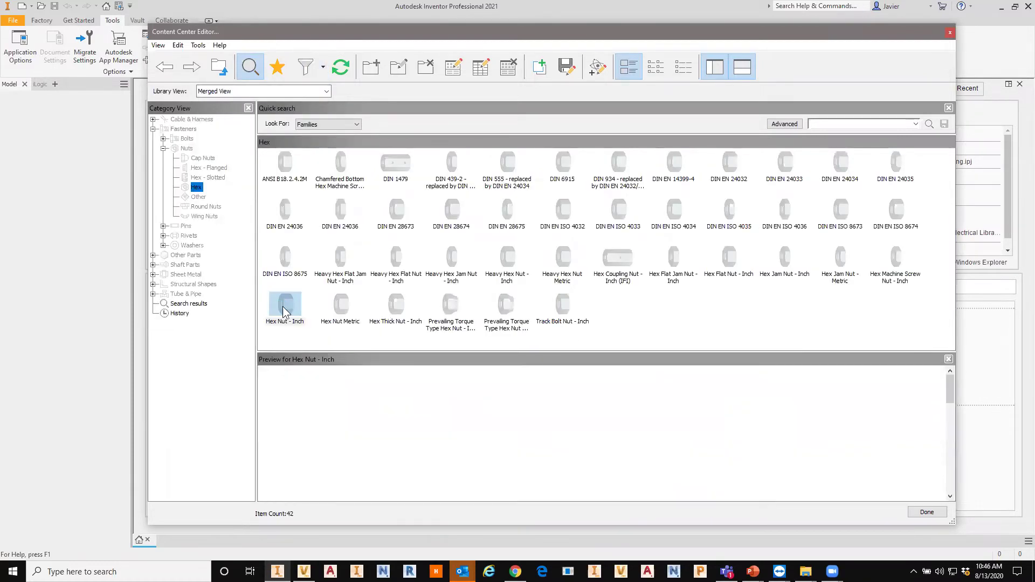
{"action": "left_click", "coordinate": [312, 349]}
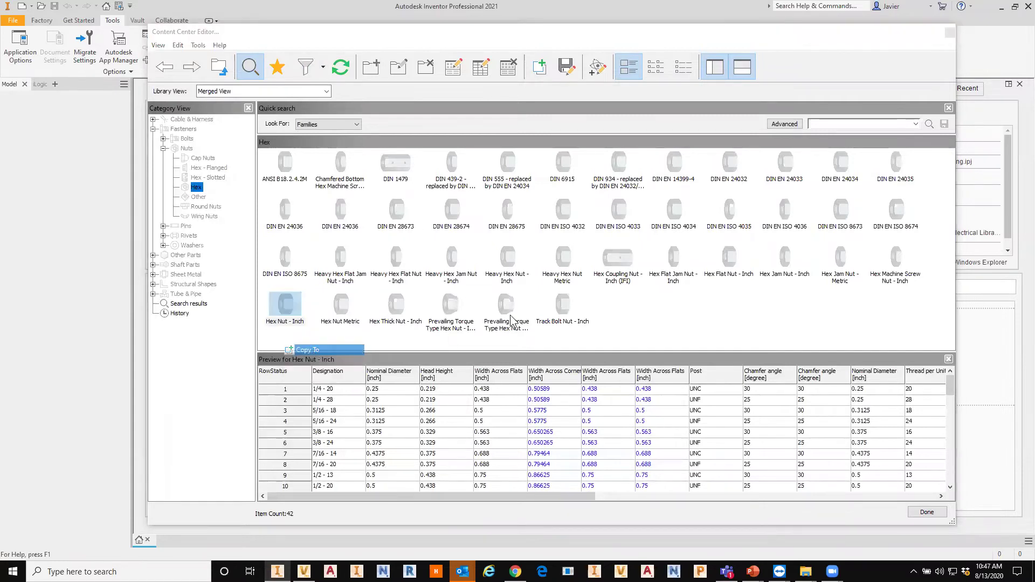
{"action": "left_click", "coordinate": [615, 324]}
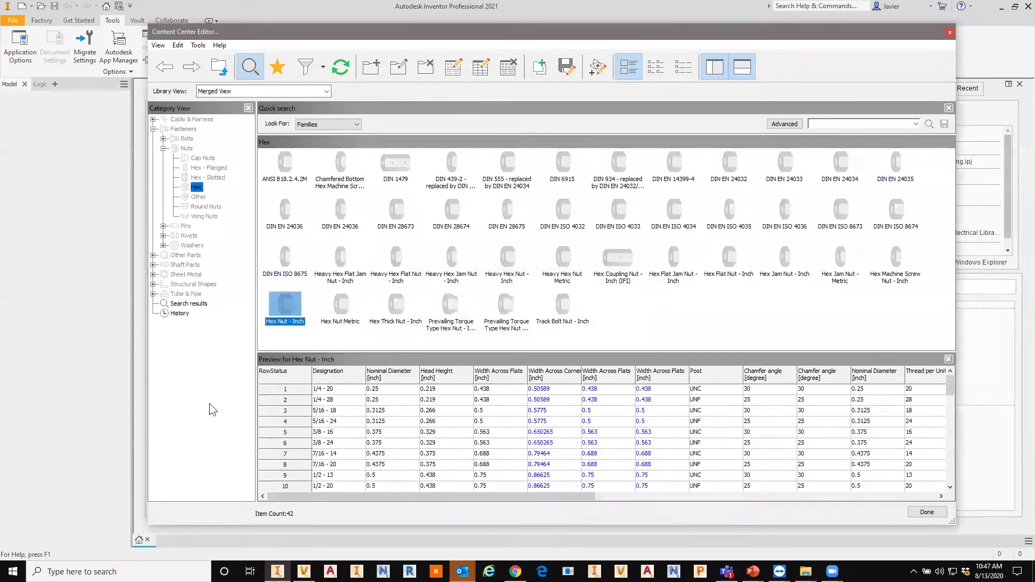
{"action": "left_click", "coordinate": [189, 150]}
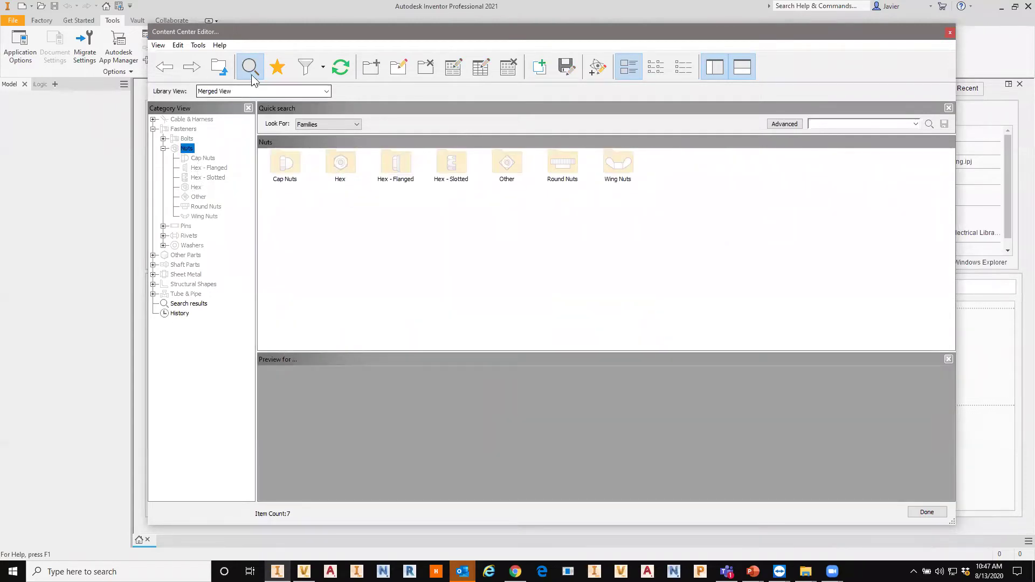
{"action": "left_click", "coordinate": [949, 33]}
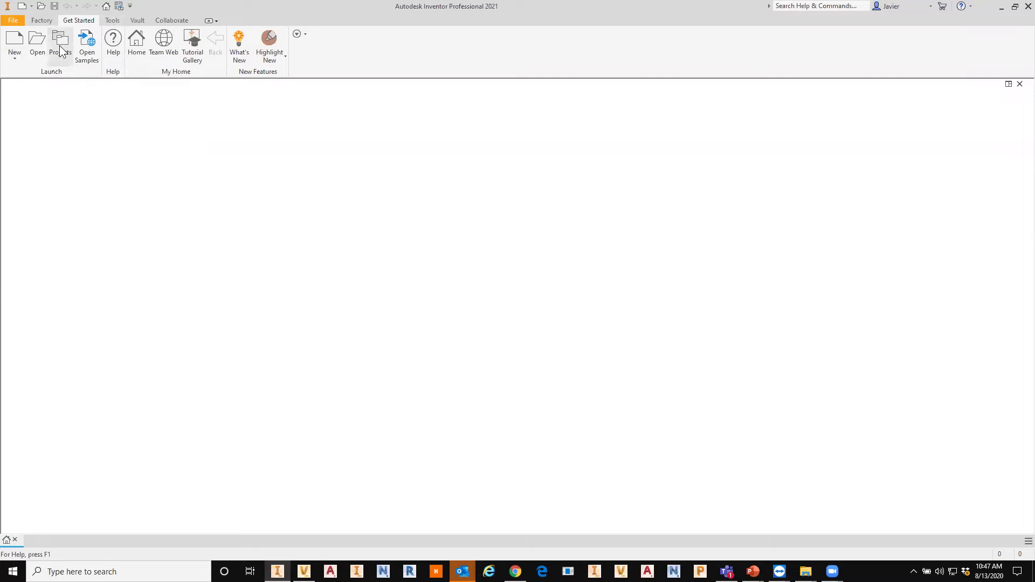
Reopen the Content Center Editor, logging in to the BAC Mono vault with Vault Account authentication
{"action": "left_click", "coordinate": [116, 21]}
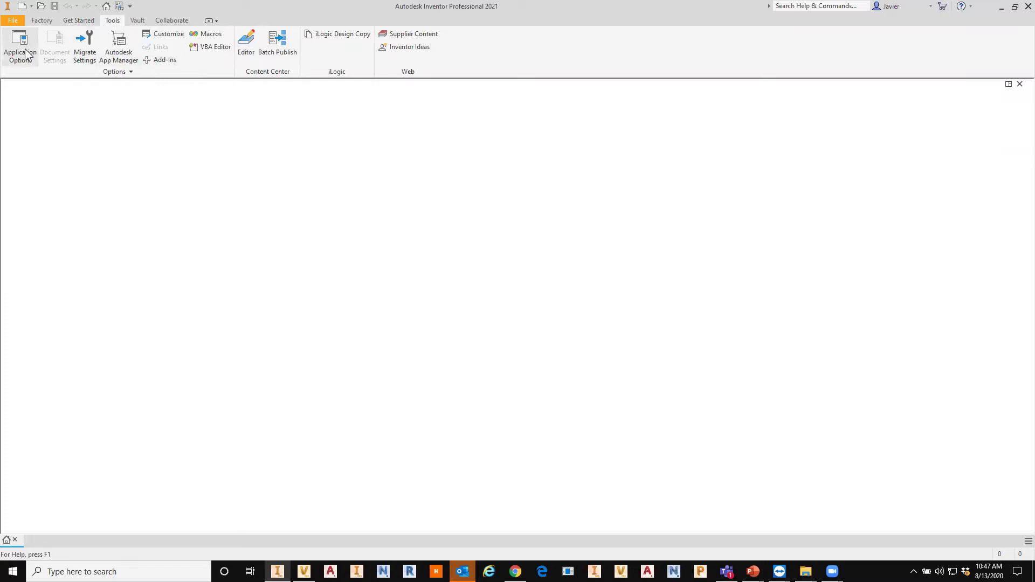
{"action": "left_click", "coordinate": [246, 43]}
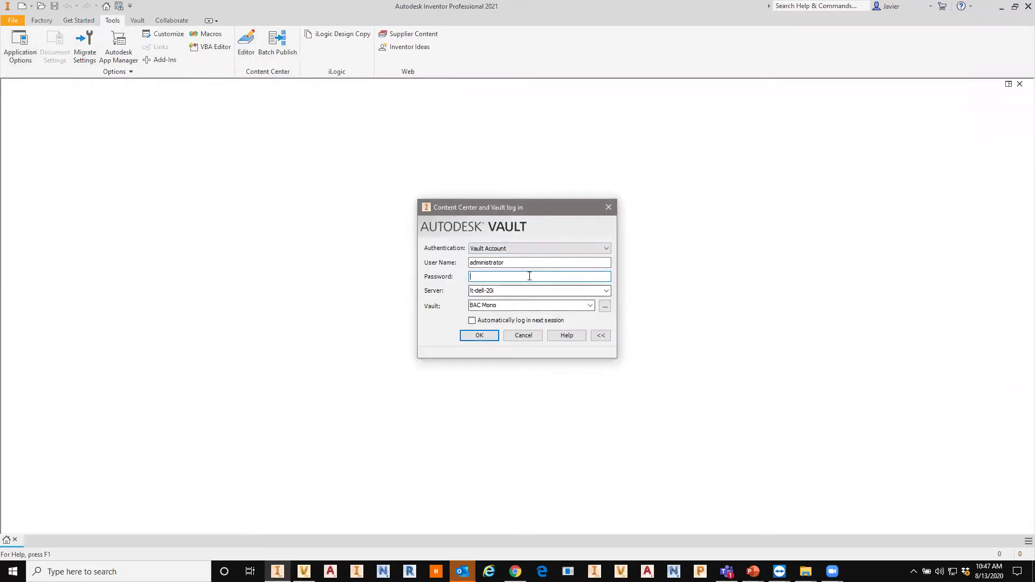
{"action": "left_click", "coordinate": [478, 335]}
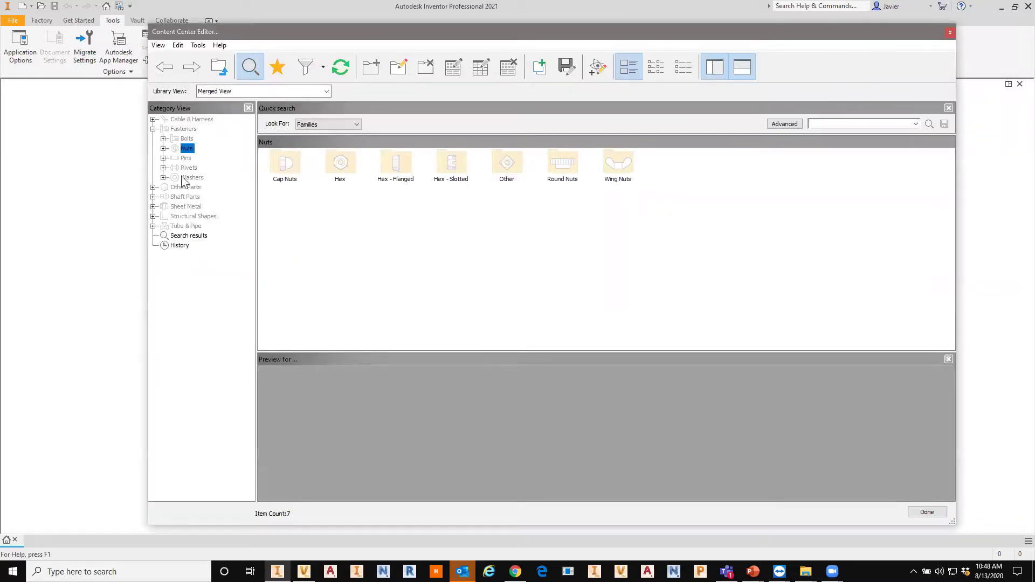
Display the Hex category under Fasteners > Nuts and filter its families to the ANSI standard
{"action": "left_click", "coordinate": [182, 139]}
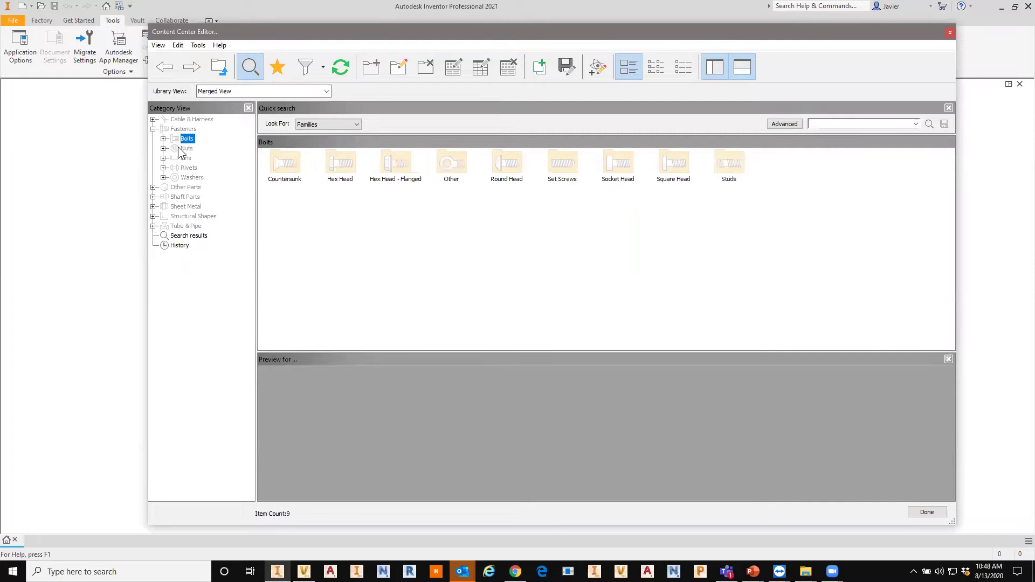
{"action": "left_click", "coordinate": [184, 149]}
{"action": "double_click", "coordinate": [341, 164]}
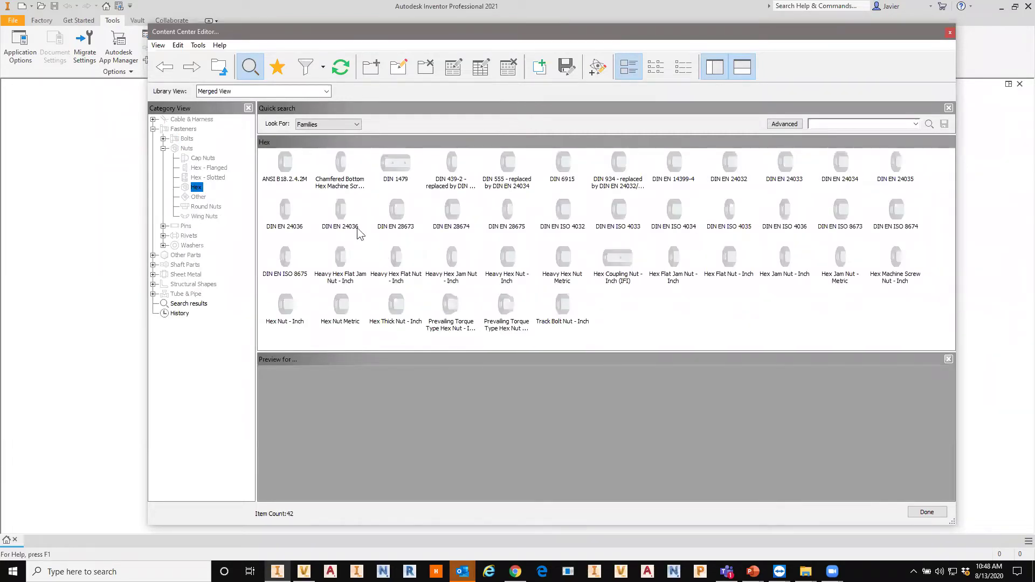
{"action": "left_click", "coordinate": [323, 67]}
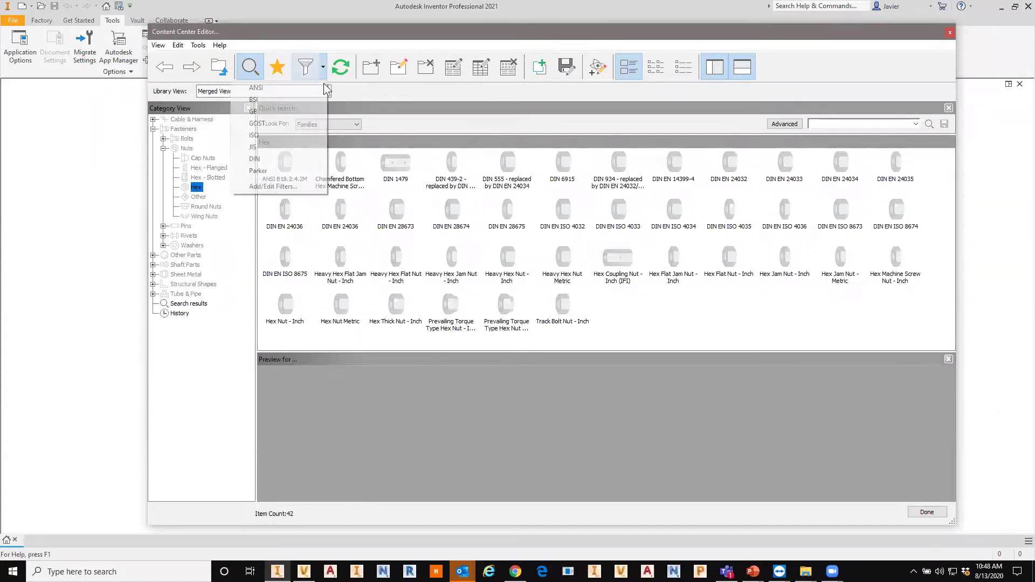
{"action": "left_click", "coordinate": [266, 89]}
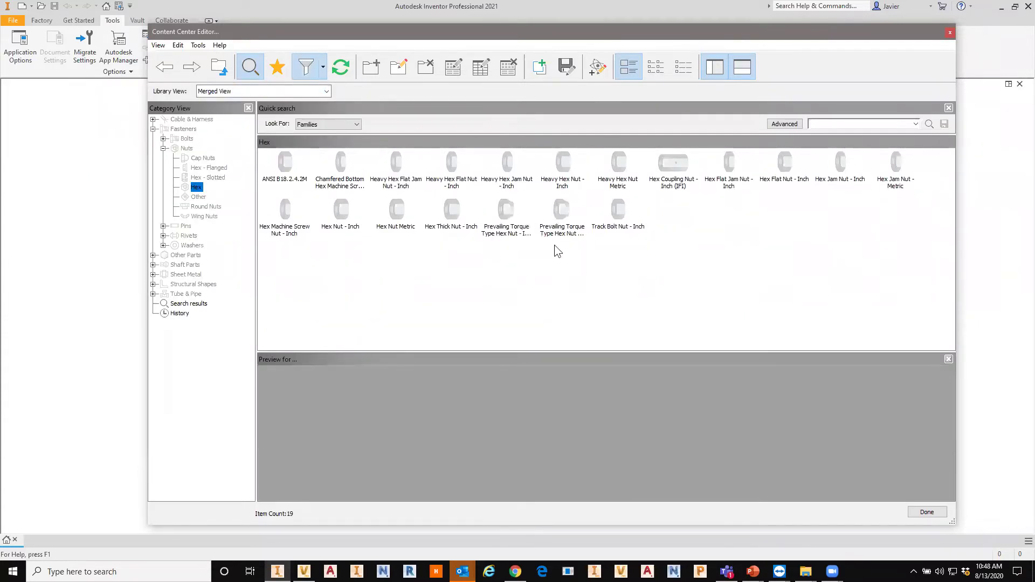
Copy the Hex Nut - Inch family to the KETIV TEST library
{"action": "right_click", "coordinate": [345, 216]}
{"action": "mouse_move", "coordinate": [377, 256]}
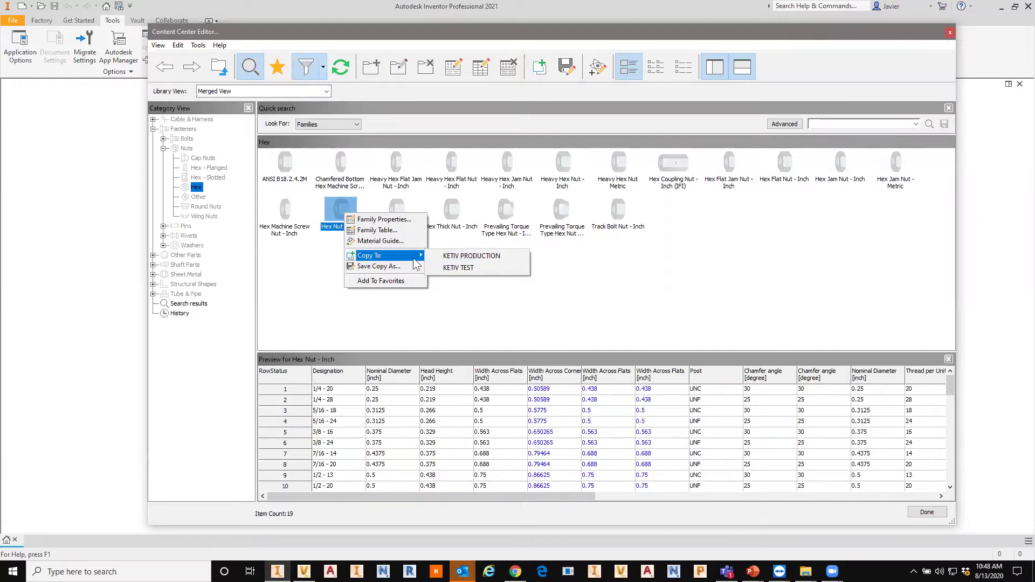
{"action": "left_click", "coordinate": [458, 267]}
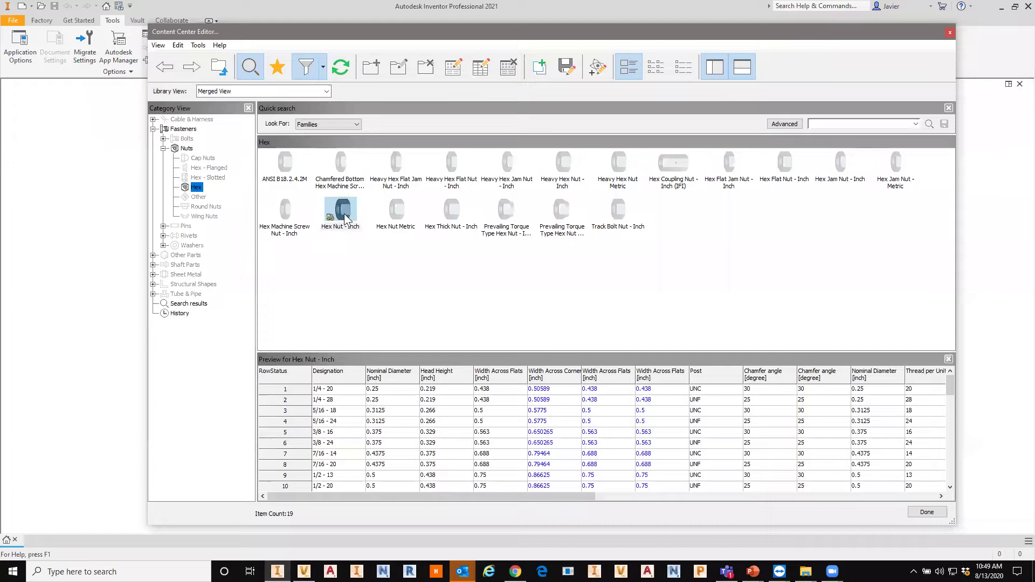
{"action": "right_click", "coordinate": [345, 220]}
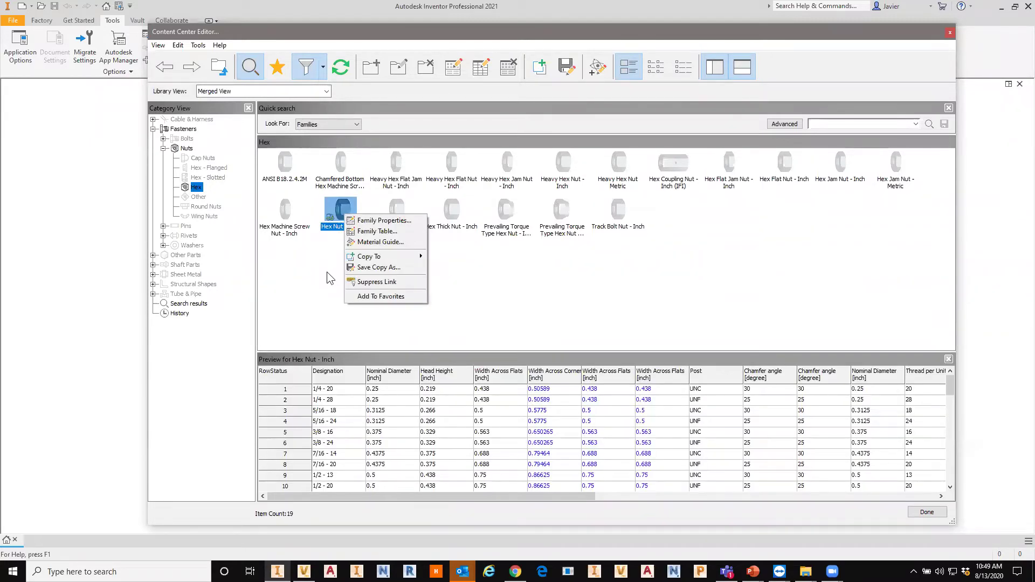
{"action": "left_click", "coordinate": [537, 283]}
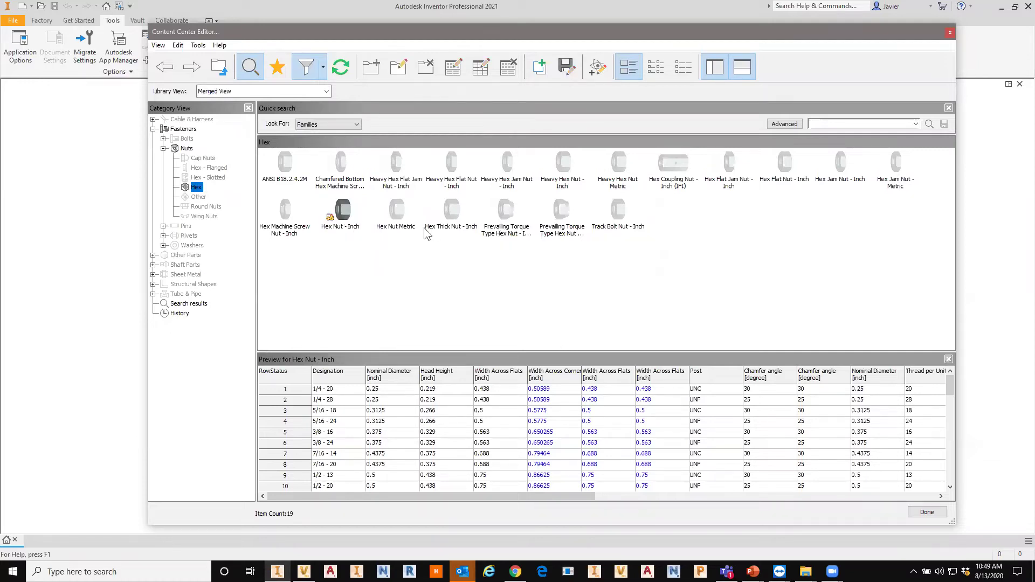
Start Save Copy As for the Hex Nut Metric family, set as an independent family in the KETIV TEST library
{"action": "left_click", "coordinate": [405, 217]}
{"action": "right_click", "coordinate": [405, 216]}
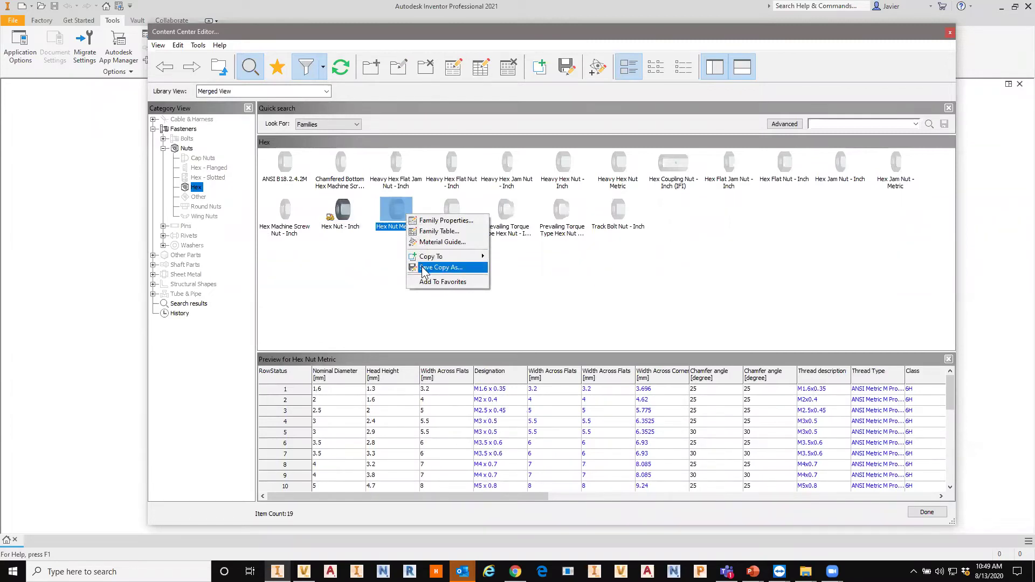
{"action": "left_click", "coordinate": [431, 271]}
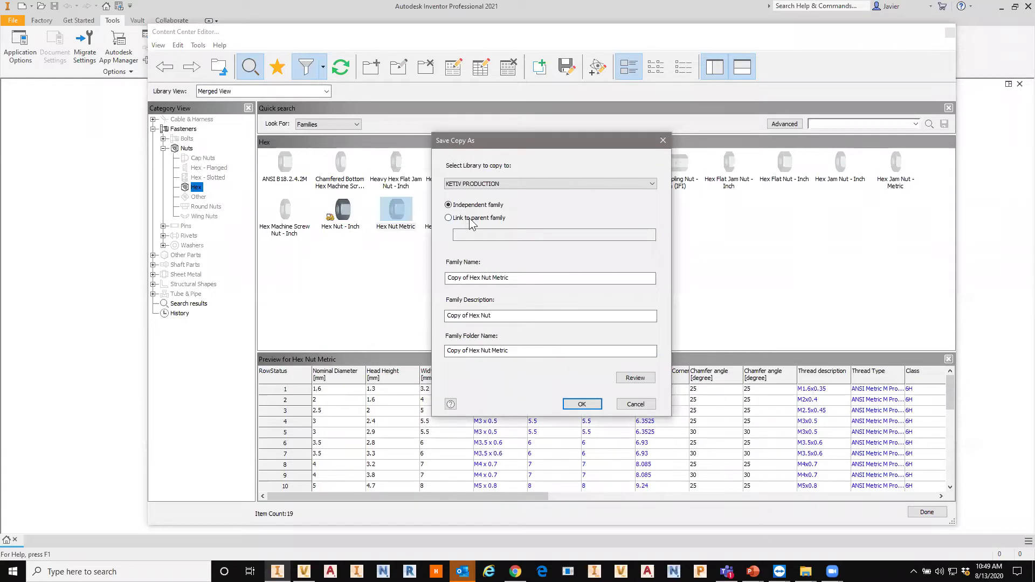
{"action": "left_click_drag", "start_coordinate": [533, 142], "coordinate": [673, 160]}
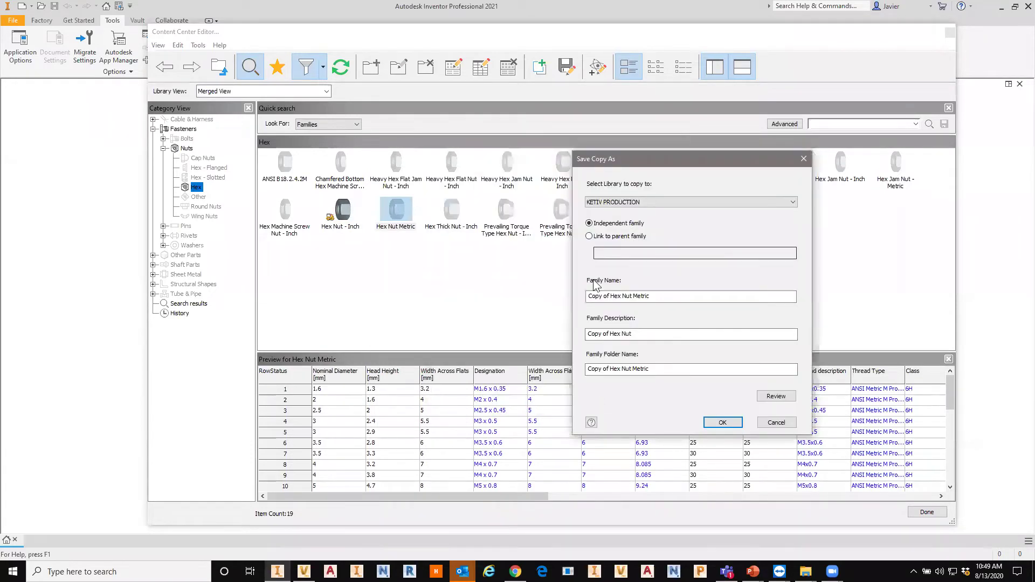
{"action": "left_click", "coordinate": [592, 240]}
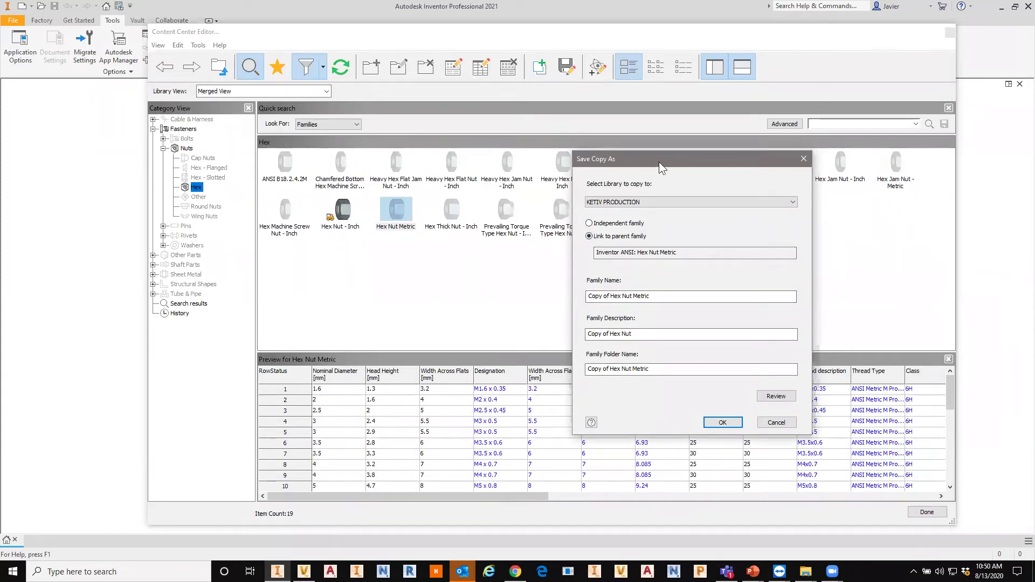
{"action": "left_click_drag", "start_coordinate": [654, 158], "coordinate": [643, 156]}
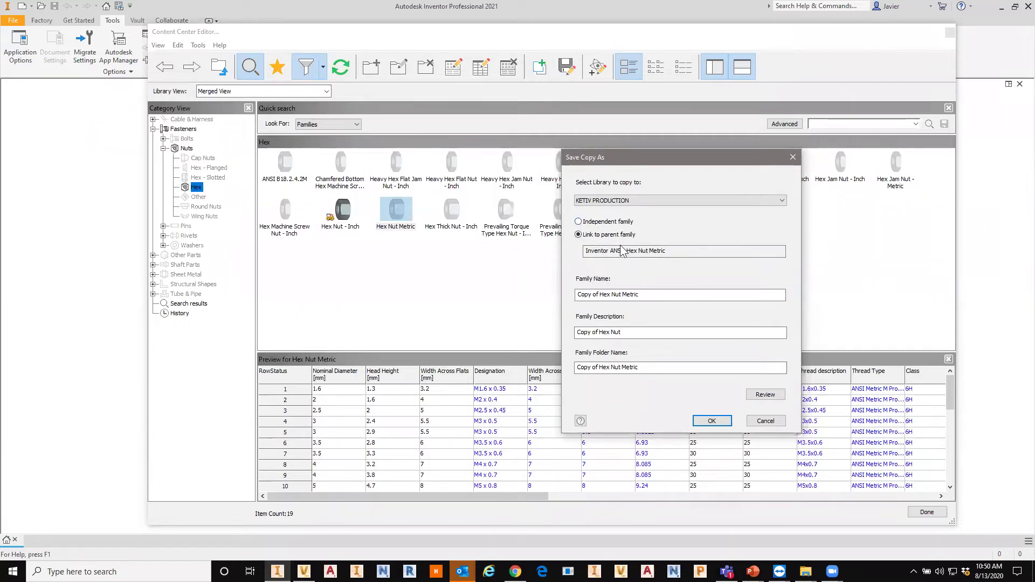
{"action": "left_click", "coordinate": [579, 221]}
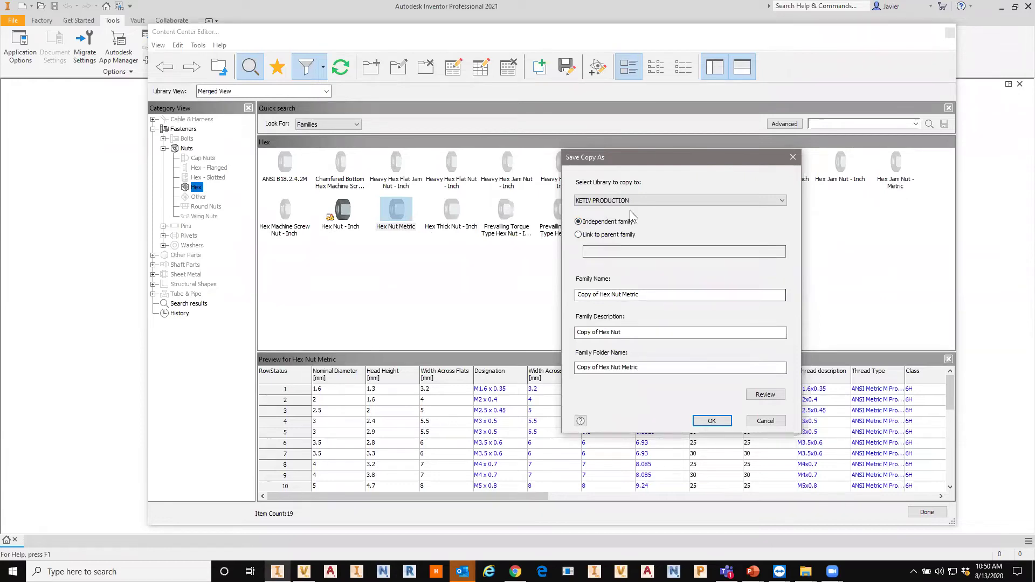
{"action": "left_click", "coordinate": [654, 201]}
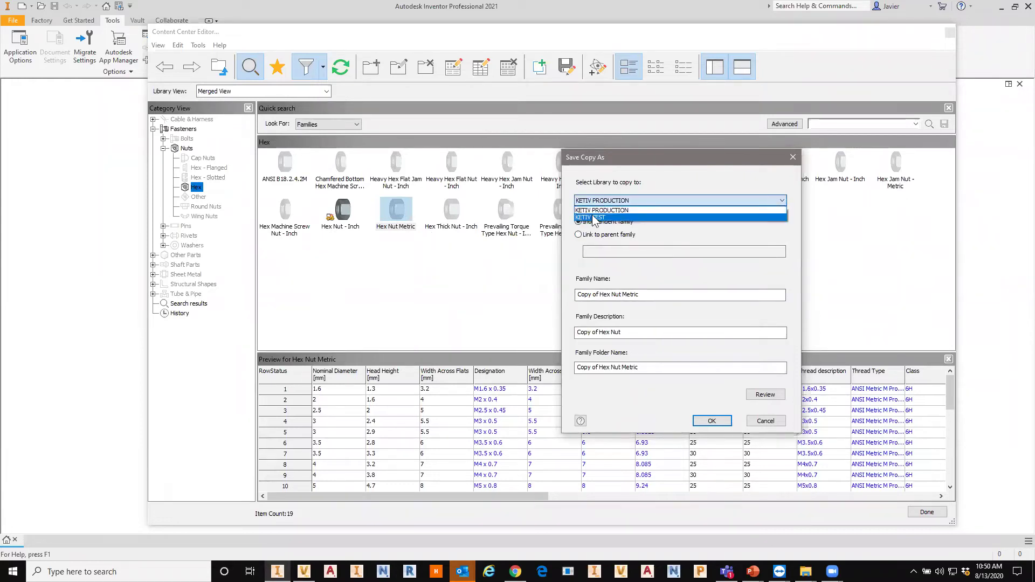
{"action": "left_click", "coordinate": [597, 217]}
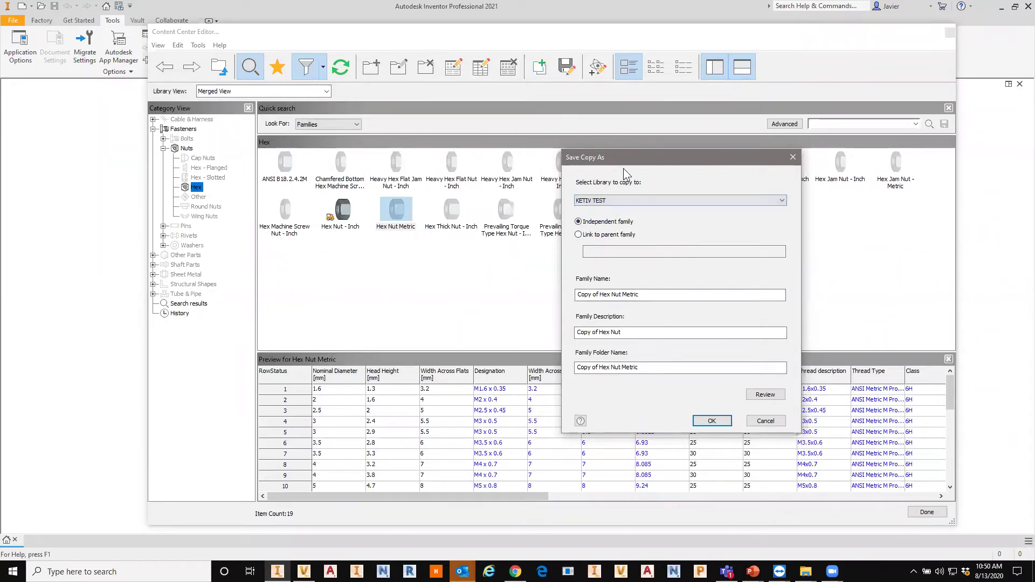
Replace the "Copy of" prefix in the family name so it reads "KETIV Hex Nut Metric"
{"action": "left_click_drag", "start_coordinate": [603, 152], "coordinate": [554, 138]}
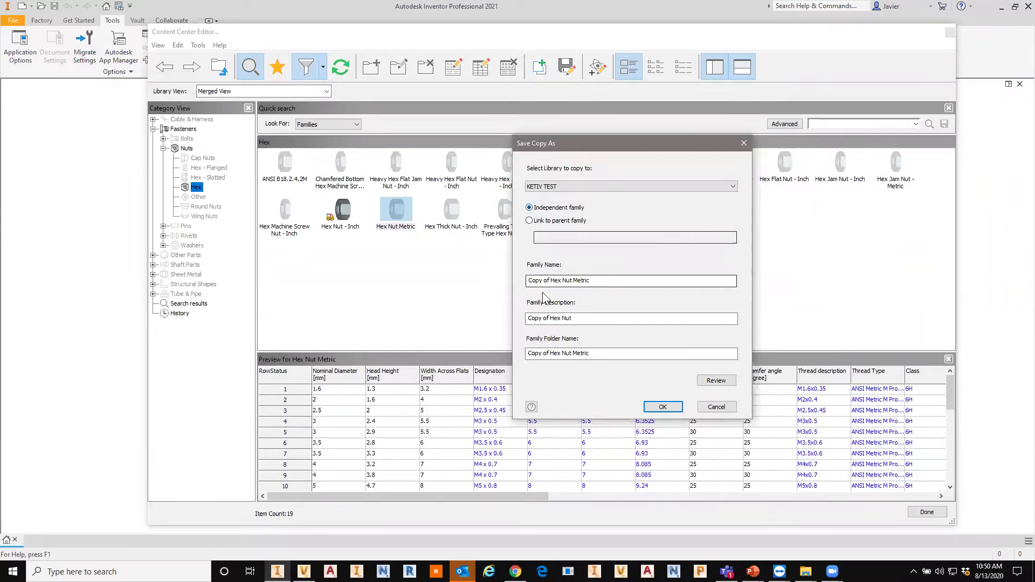
{"action": "left_click_drag", "start_coordinate": [551, 282], "coordinate": [487, 284]}
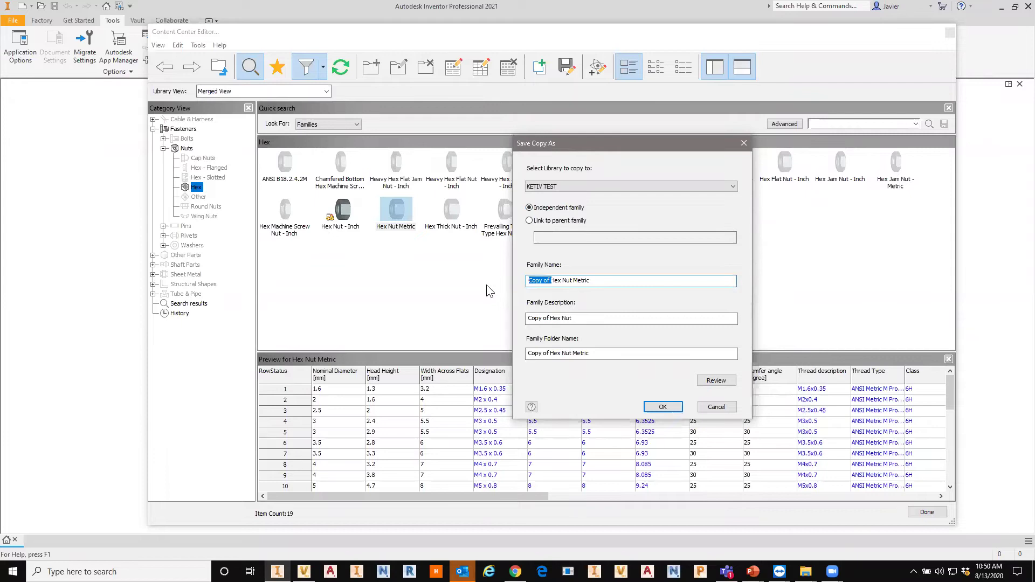
{"action": "type", "text": "ke"}
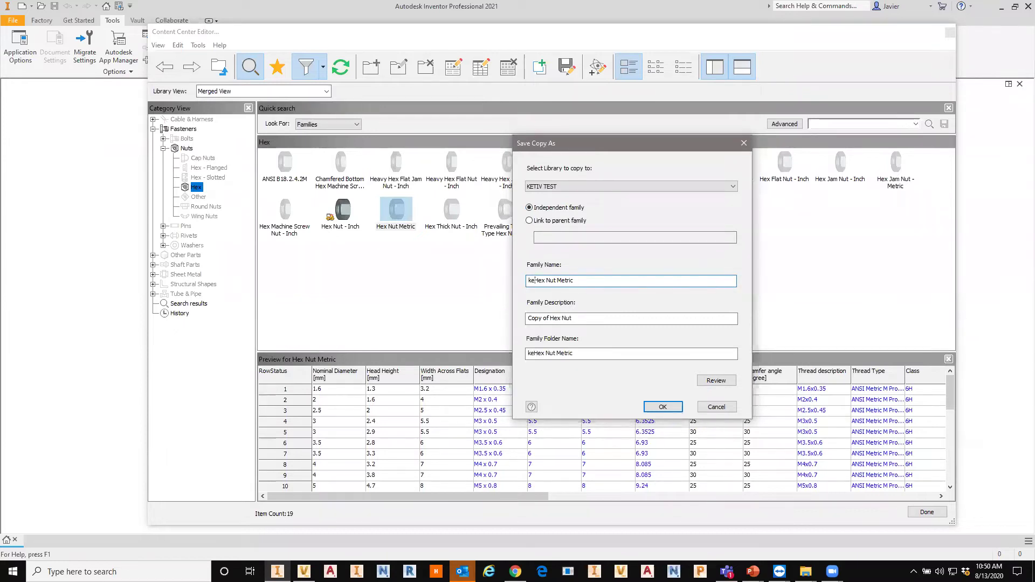
{"action": "key", "text": "BackSpace"}
{"action": "key", "text": "BackSpace"}
{"action": "type", "text": "KETIV"}
{"action": "left_click_drag", "start_coordinate": [599, 279], "coordinate": [528, 280]}
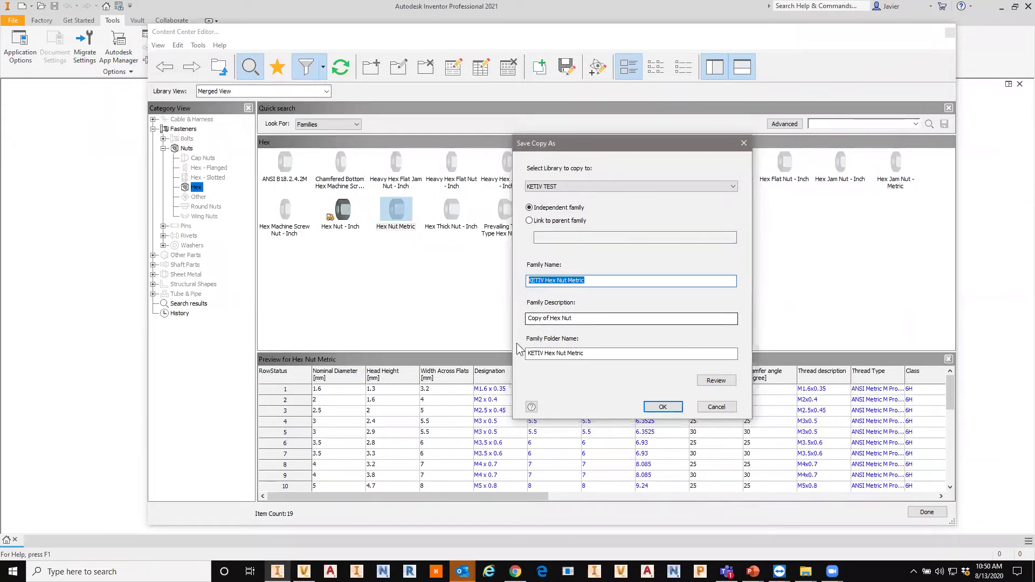
Change the family description to "KETIV Hexagonal Nut", keeping "KETIV Hex Nut Metric" as the family folder name
{"action": "double_click", "coordinate": [538, 318]}
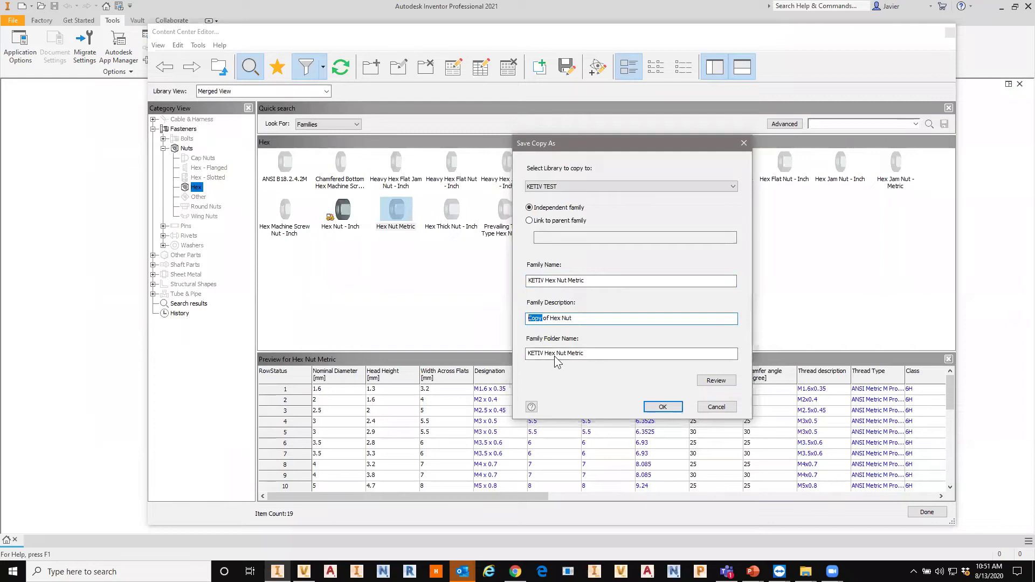
{"action": "type", "text": "KETIV of Hex"}
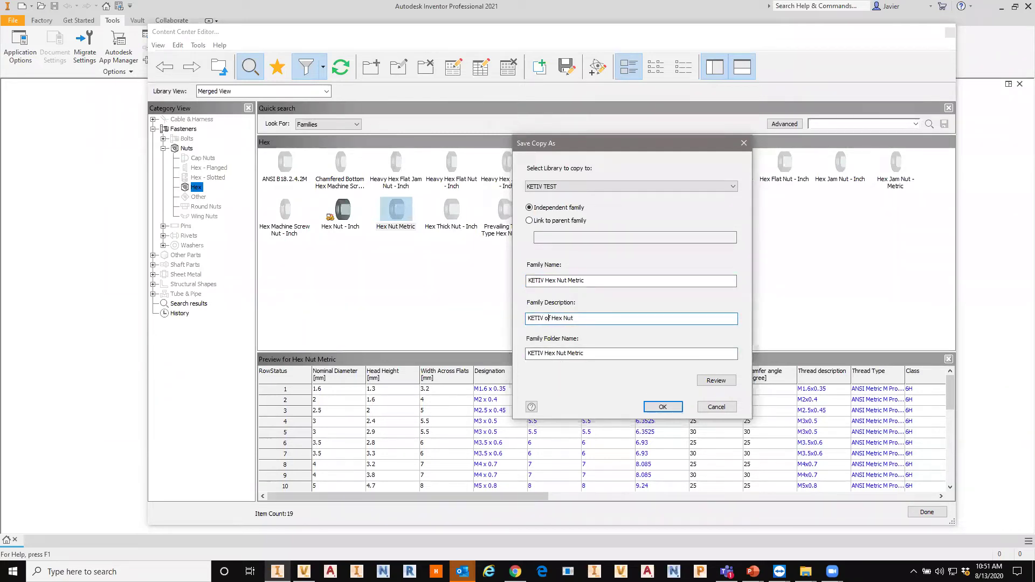
{"action": "type", "text": "agonal"}
{"action": "key", "text": "BackSpace"}
{"action": "key", "text": "BackSpace"}
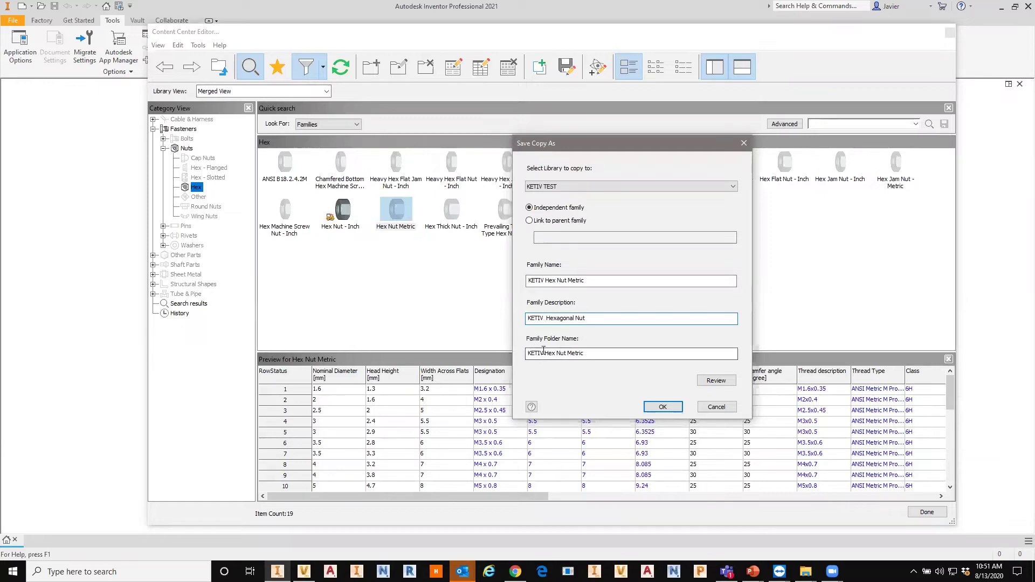
{"action": "key", "text": "Tab"}
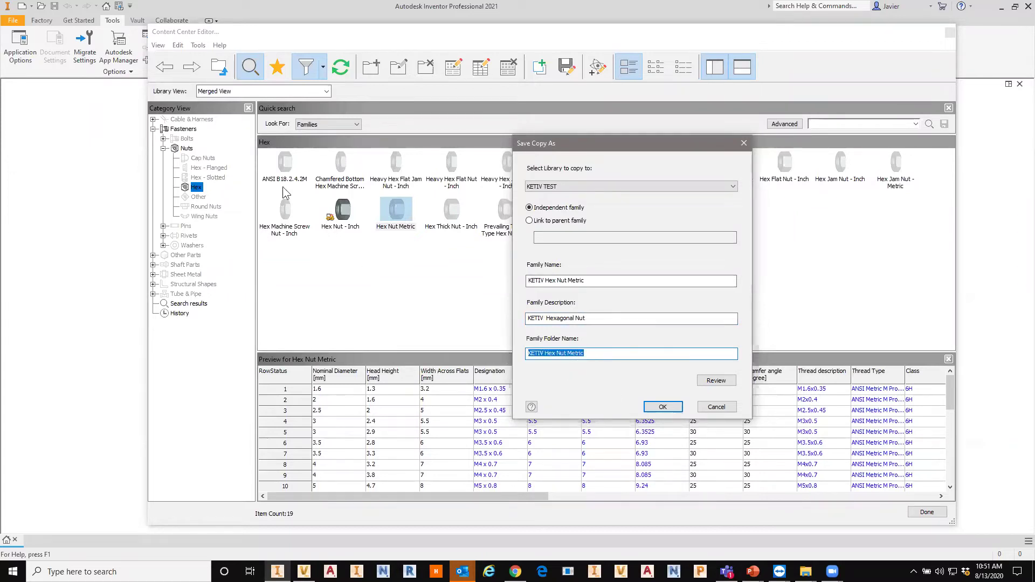
{"action": "left_click", "coordinate": [589, 352]}
{"action": "key", "text": "ctrl+a"}
Open the review of the family copy and widen its columns to show the member file names and file name expression
{"action": "left_click", "coordinate": [716, 381]}
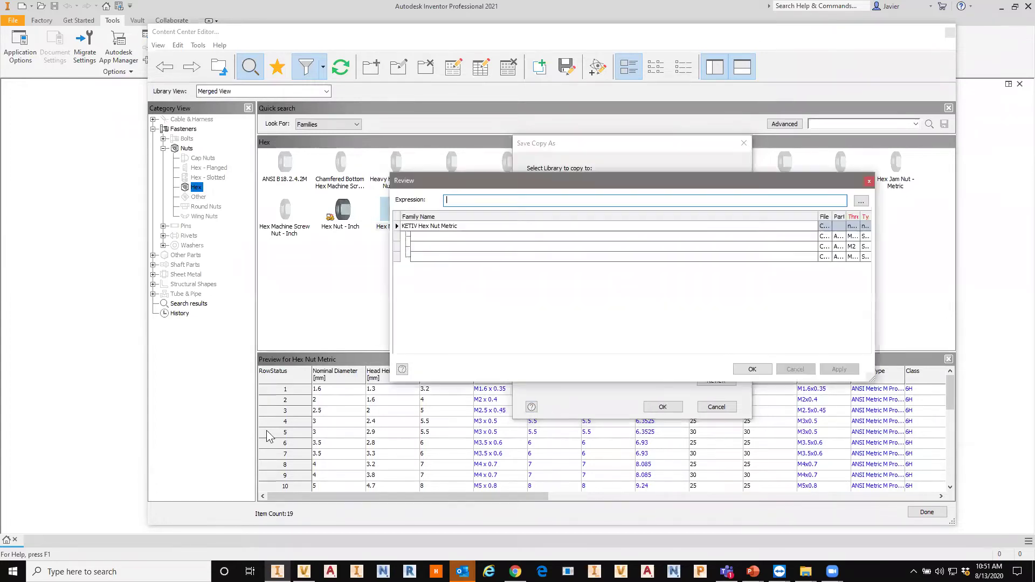
{"action": "left_click_drag", "start_coordinate": [449, 179], "coordinate": [283, 182]}
{"action": "left_click_drag", "start_coordinate": [671, 218], "coordinate": [334, 223]}
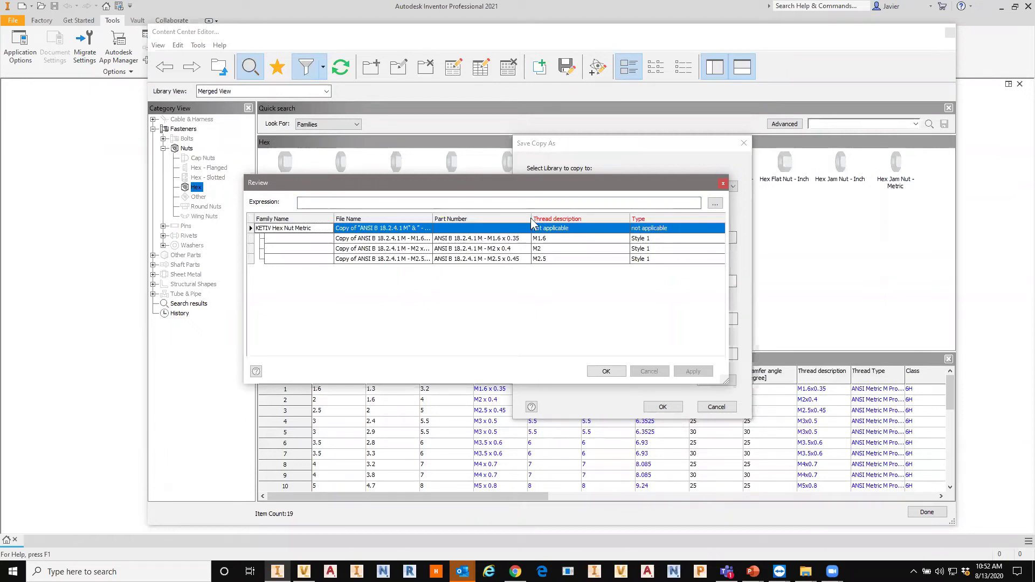
{"action": "left_click_drag", "start_coordinate": [531, 220], "coordinate": [582, 218]}
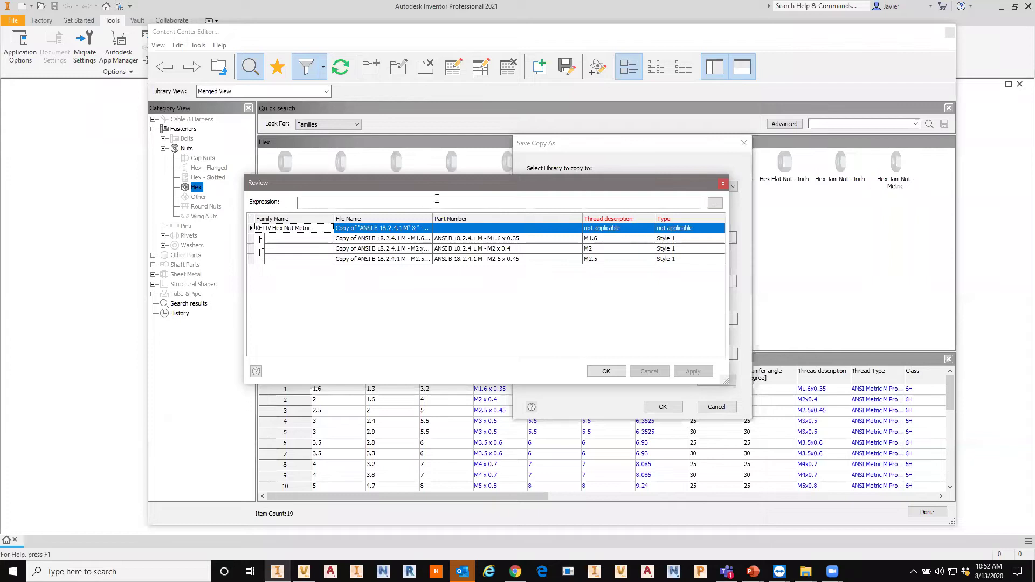
{"action": "left_click_drag", "start_coordinate": [430, 213], "coordinate": [440, 213]}
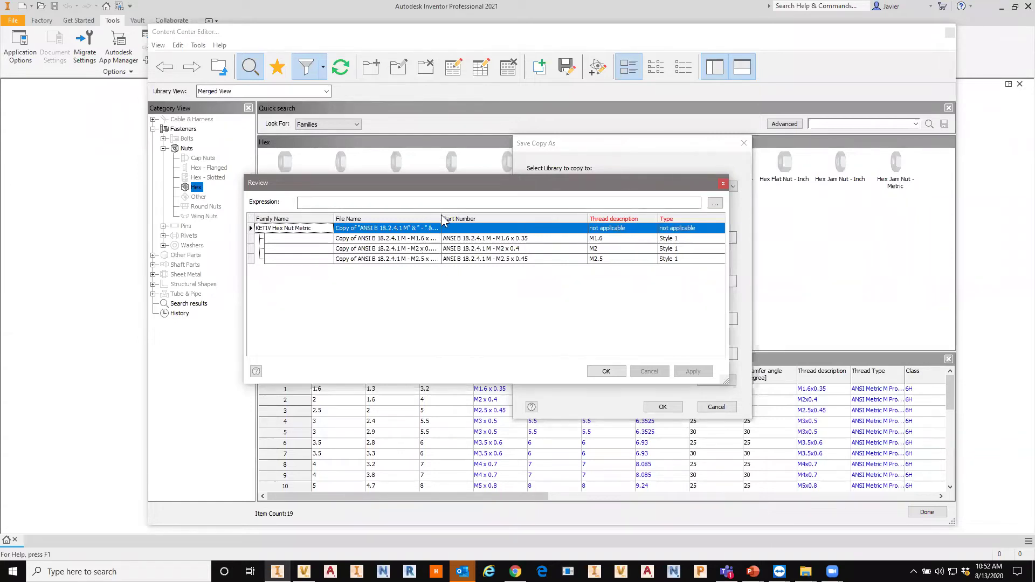
{"action": "left_click", "coordinate": [369, 239]}
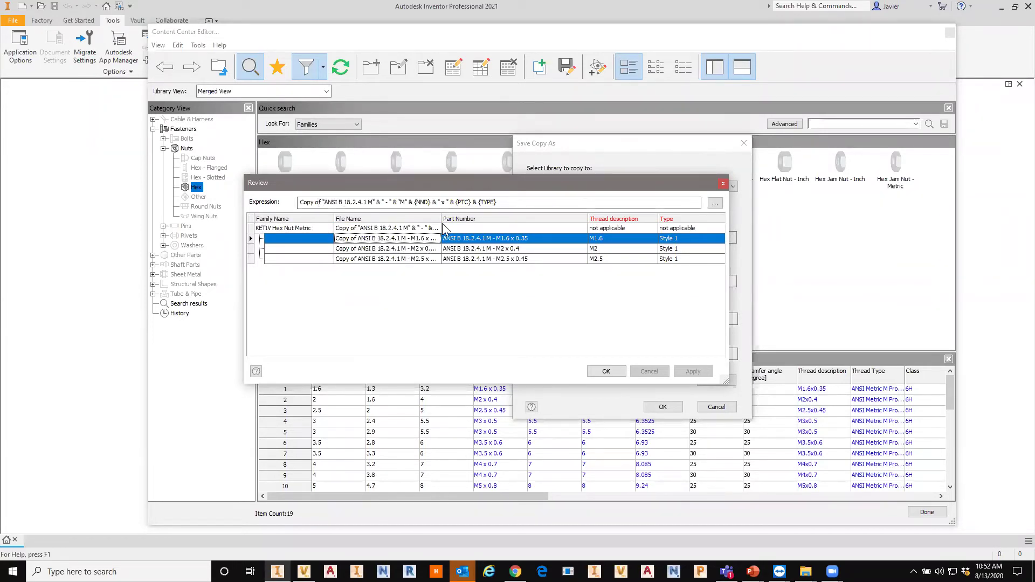
{"action": "left_click_drag", "start_coordinate": [441, 217], "coordinate": [506, 217]}
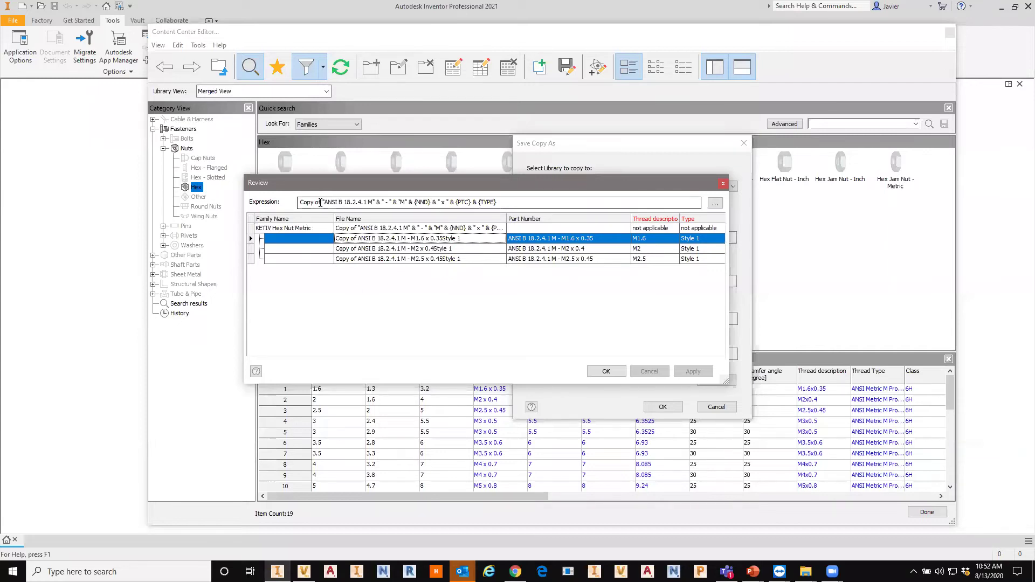
Replace "Copy of" with "KETIV" at the start of the file name expression and update the member file names
{"action": "left_click_drag", "start_coordinate": [320, 203], "coordinate": [298, 203]}
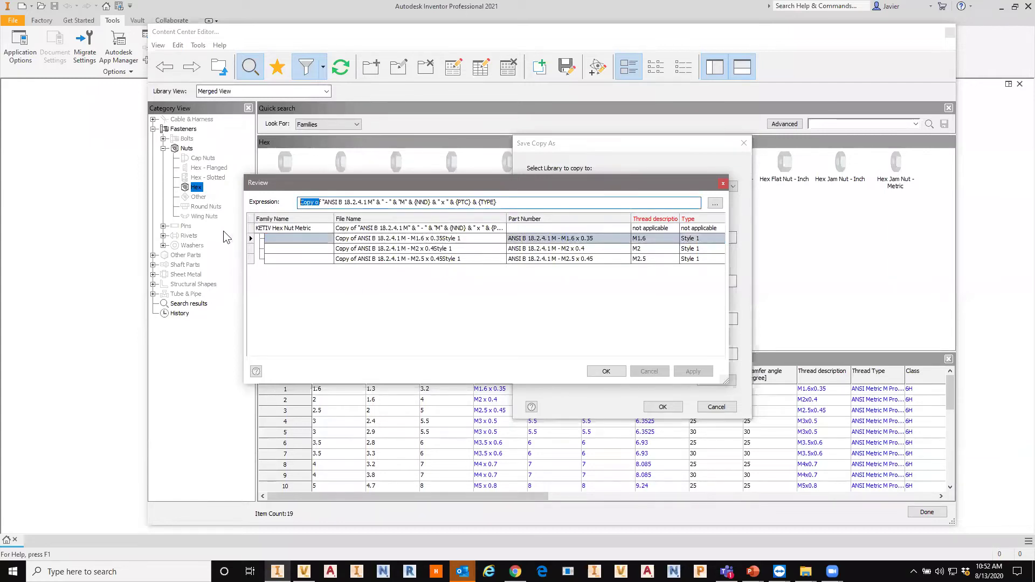
{"action": "key", "text": "Right"}
{"action": "key", "text": "Delete"}
{"action": "key", "text": "Delete"}
{"action": "key", "text": "BackSpace"}
{"action": "key", "text": "BackSpace"}
{"action": "key", "text": "BackSpace"}
{"action": "key", "text": "BackSpace"}
{"action": "key", "text": "BackSpace"}
{"action": "key", "text": "BackSpace"}
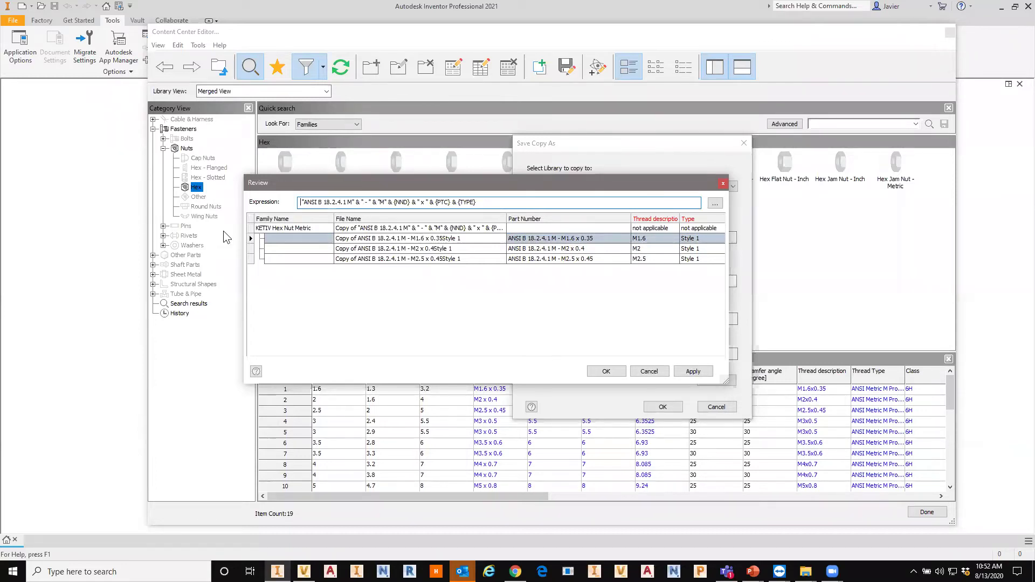
{"action": "type", "text": "KETIV"}
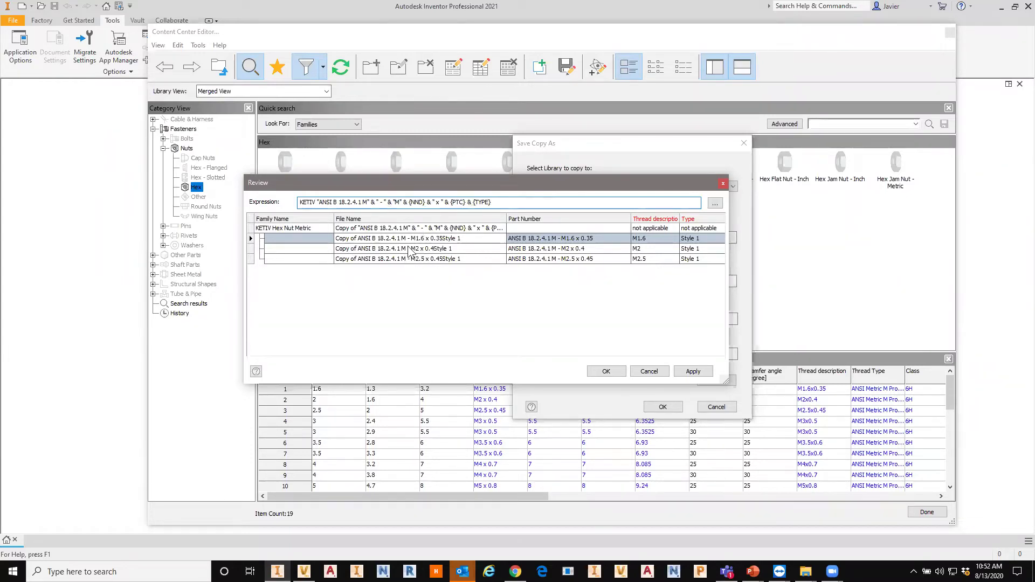
{"action": "left_click", "coordinate": [434, 240]}
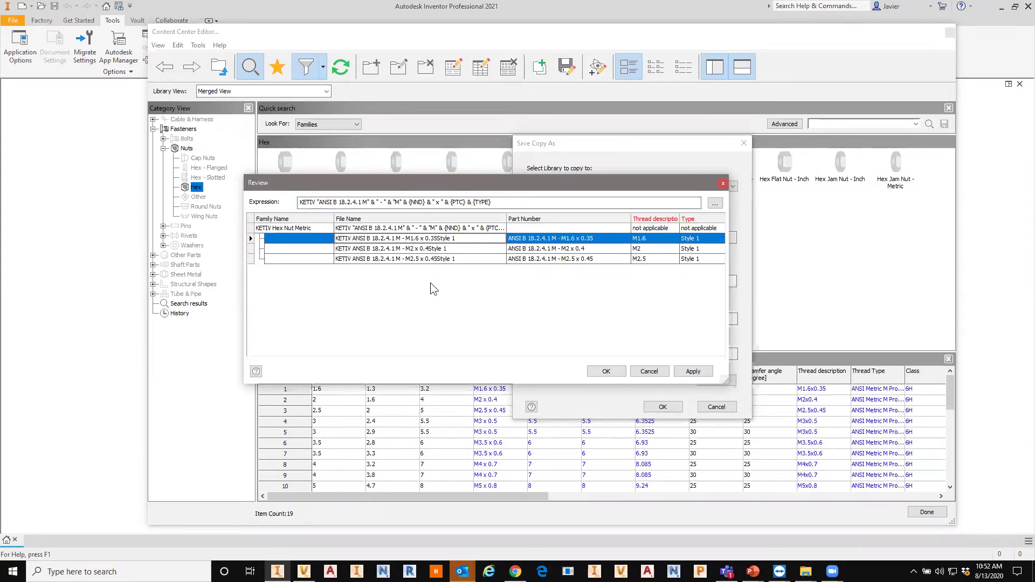
Check the part numbers of the family and its M1.6, M2 and M2.5 members for an editable expression
{"action": "left_click", "coordinate": [546, 228]}
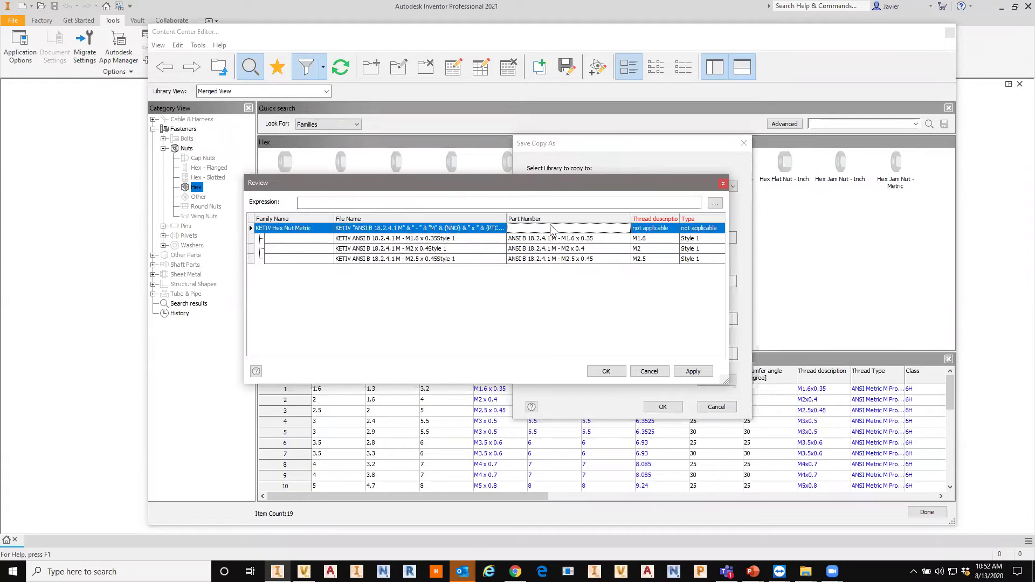
{"action": "left_click", "coordinate": [532, 240]}
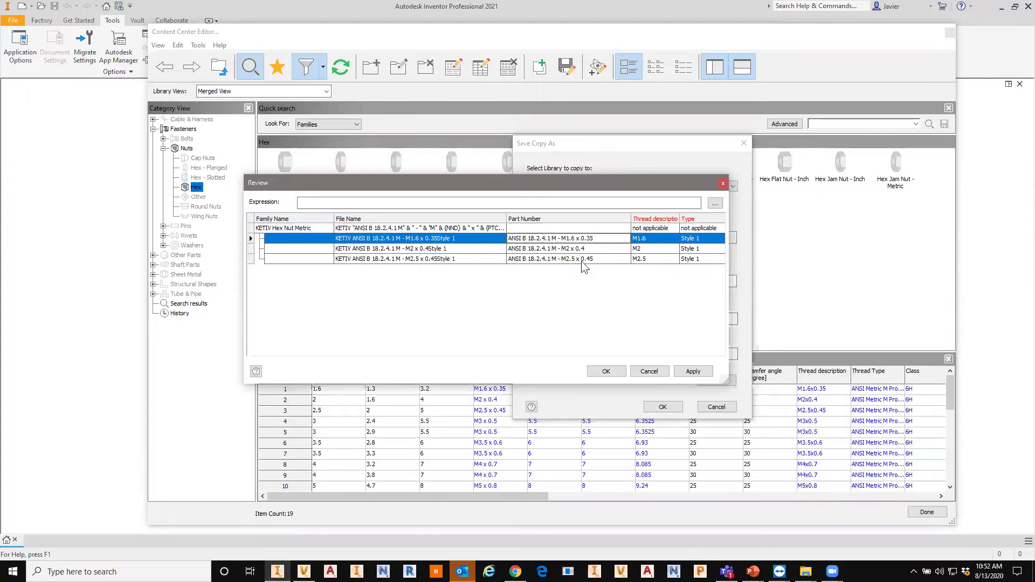
{"action": "left_click", "coordinate": [555, 249]}
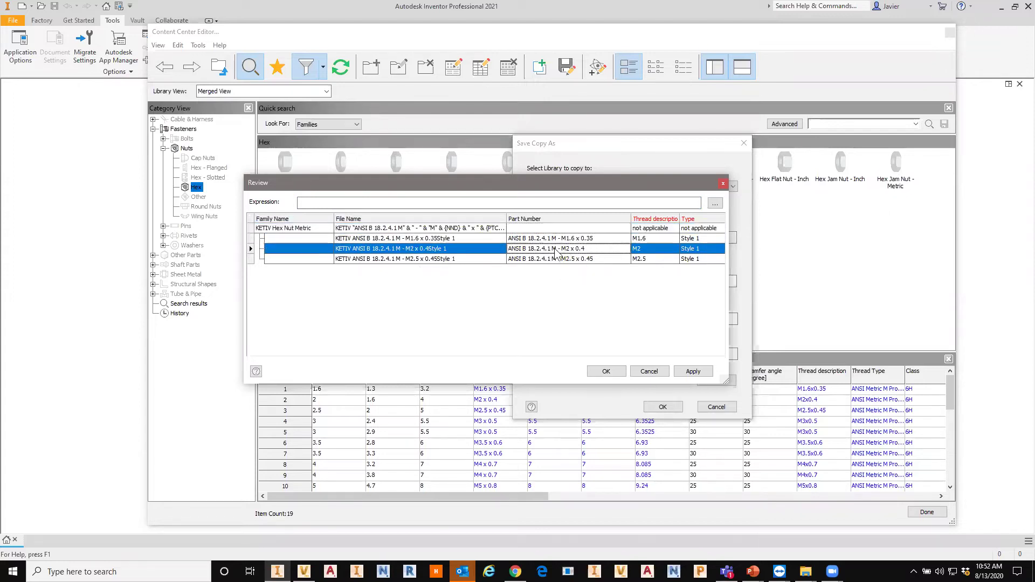
{"action": "left_click", "coordinate": [536, 259]}
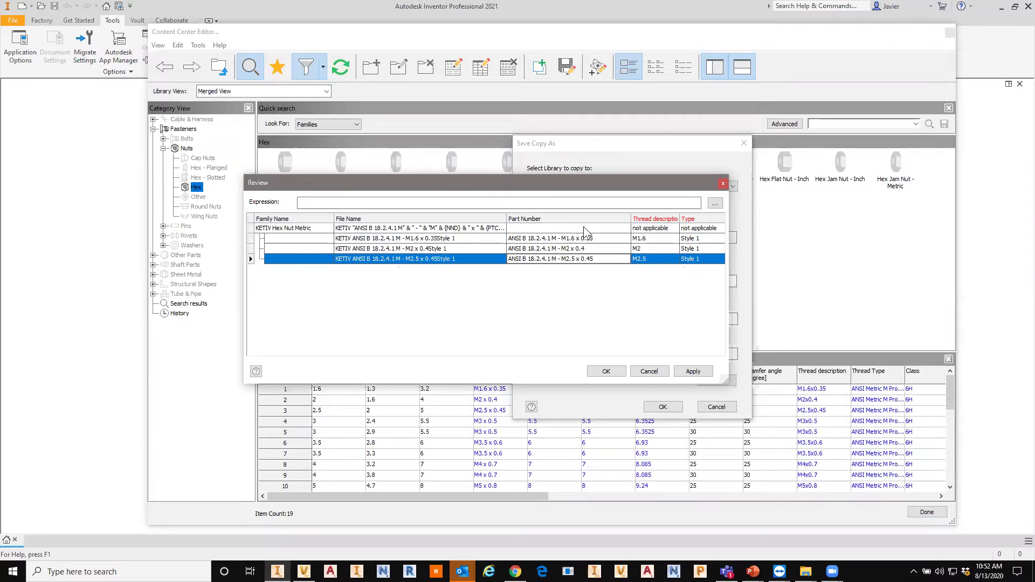
{"action": "left_click", "coordinate": [558, 239]}
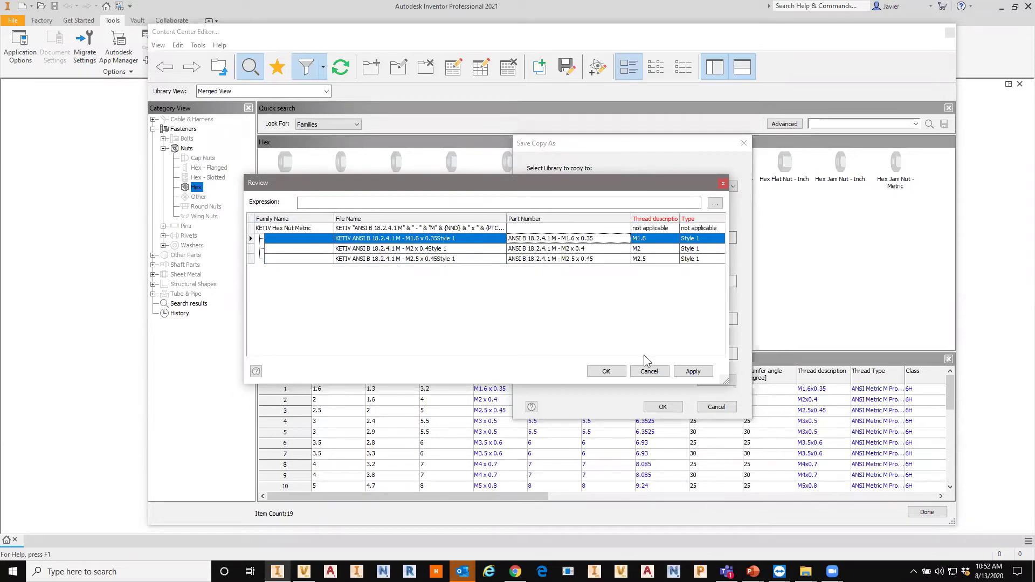
Accept the reviewed file names and save the KETIV Hex Nut Metric copy to the KETIV TEST library
{"action": "left_click", "coordinate": [606, 372]}
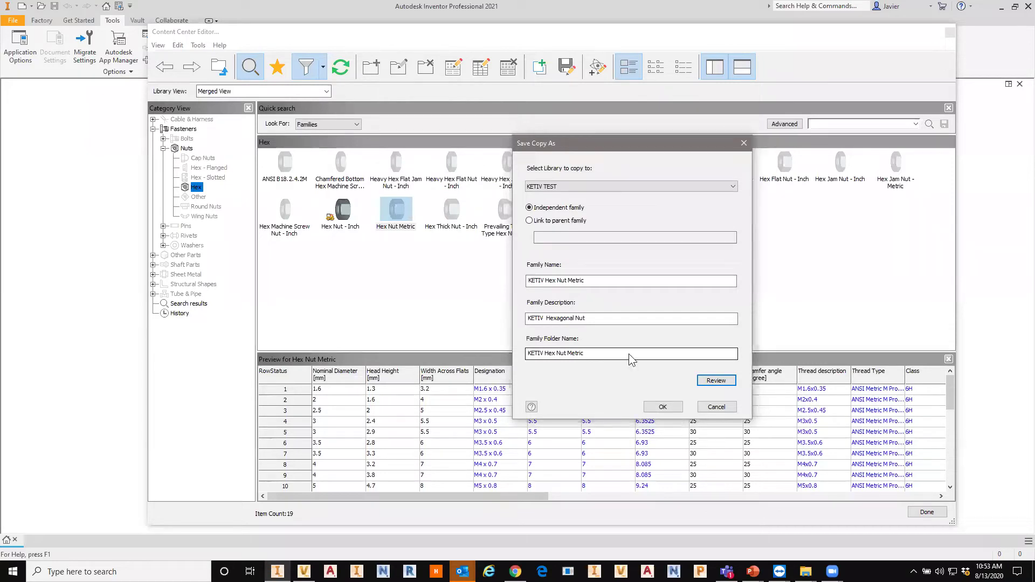
{"action": "left_click_drag", "start_coordinate": [611, 146], "coordinate": [451, 148]}
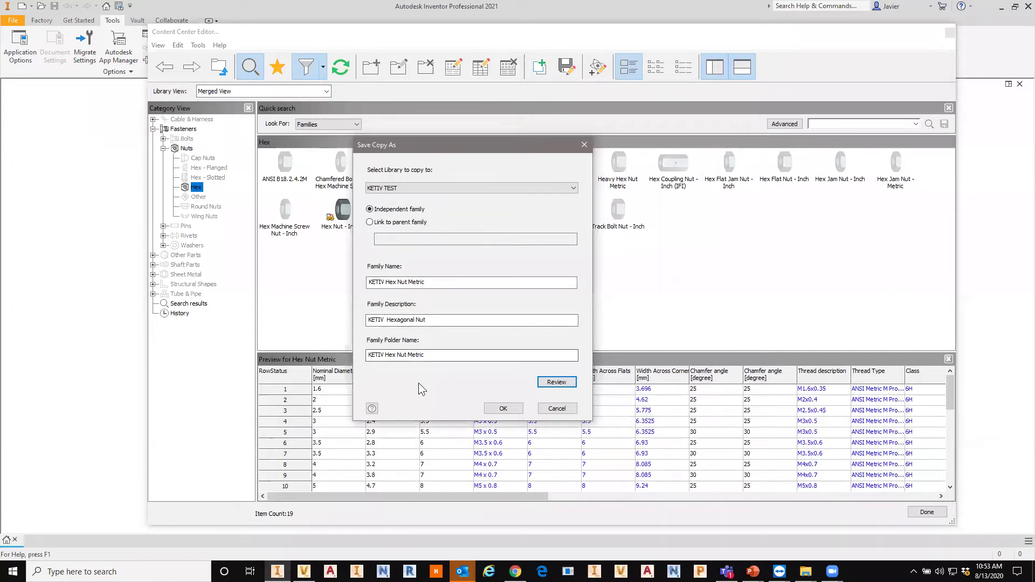
{"action": "left_click", "coordinate": [501, 409]}
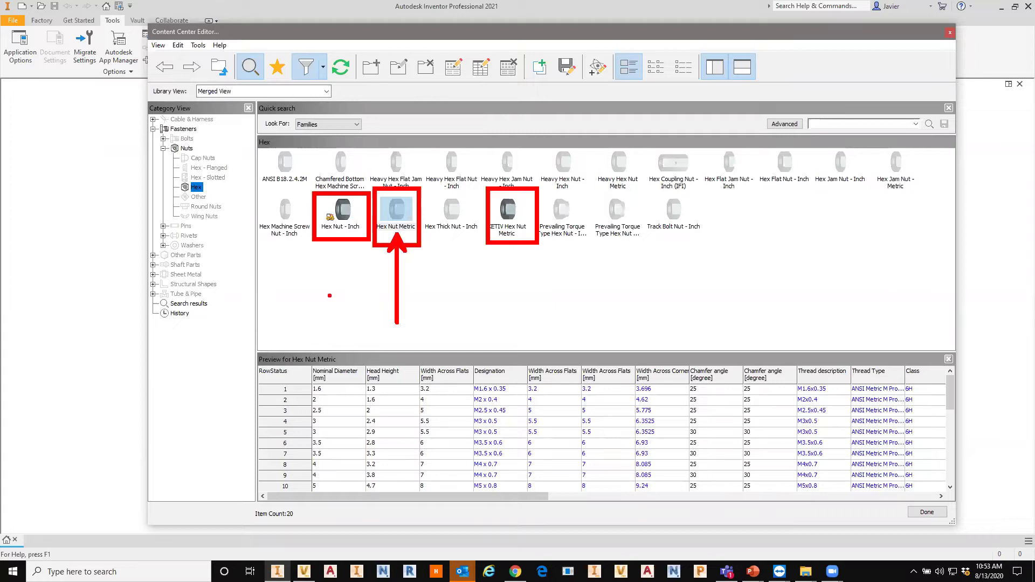
Compare the table previews of the KETIV Hex Nut Metric and Hex Nut - Inch families
{"action": "left_click", "coordinate": [515, 229]}
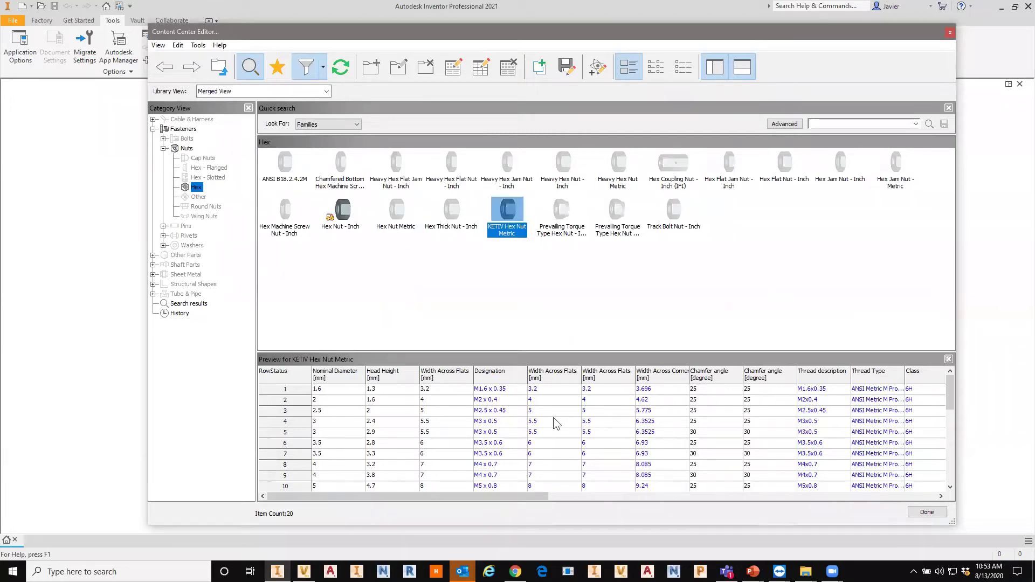
{"action": "left_click", "coordinate": [343, 213]}
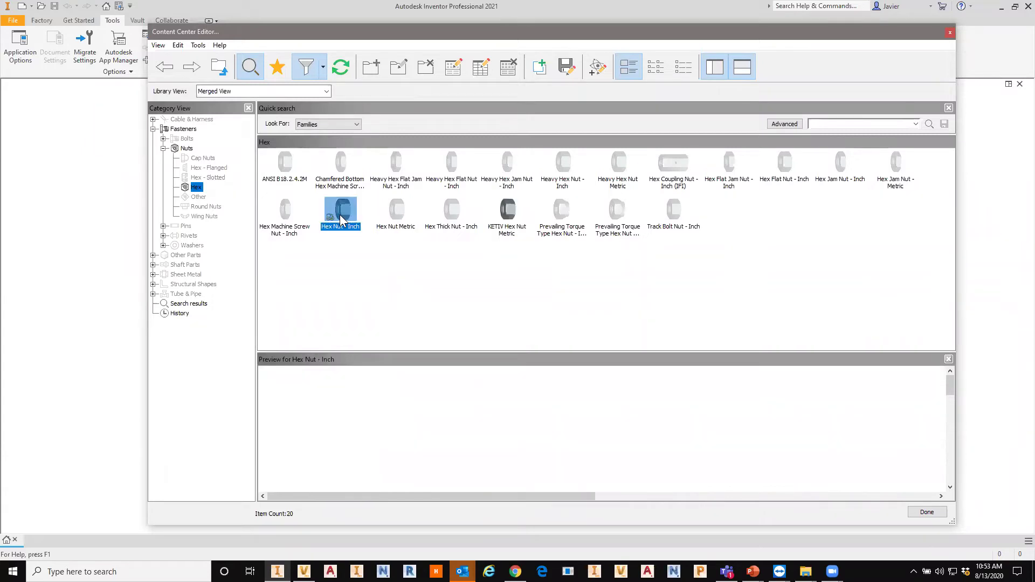
{"action": "left_click", "coordinate": [508, 222]}
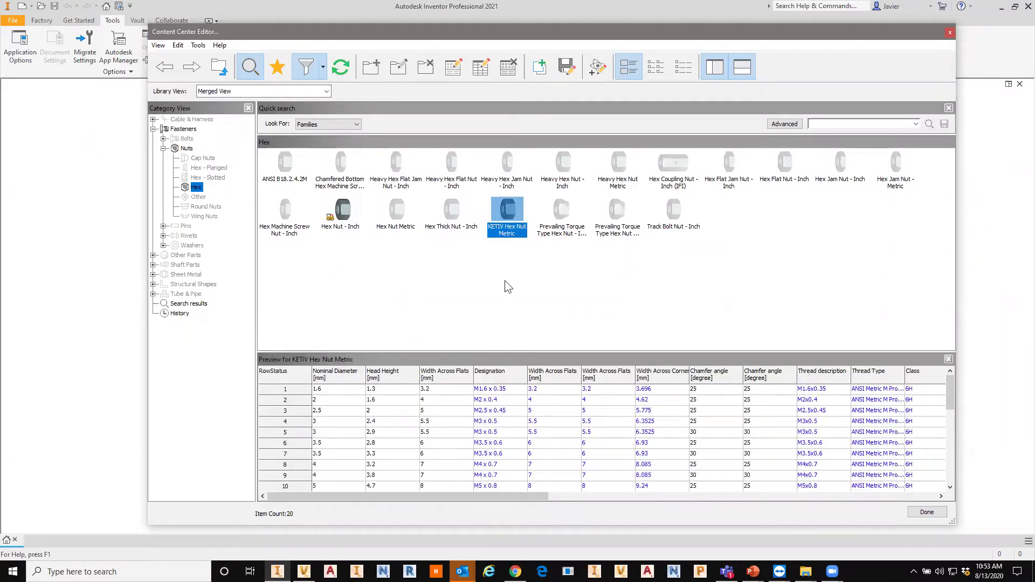
Open the family table of KETIV Hex Nut Metric and suppress rows 1 to 7, nominal diameters 1.6 to 3.5 mm
{"action": "right_click", "coordinate": [505, 217]}
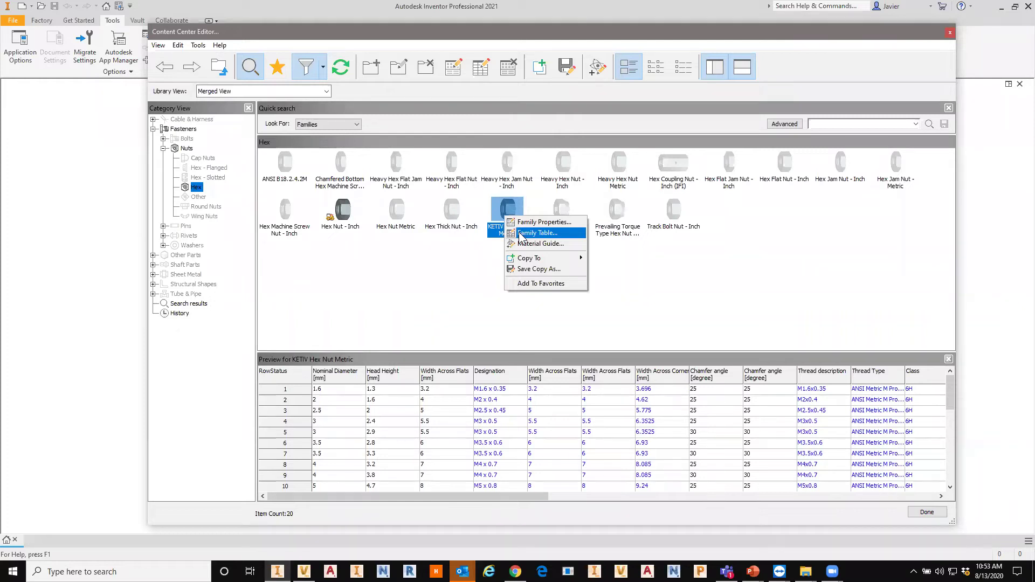
{"action": "left_click", "coordinate": [521, 232]}
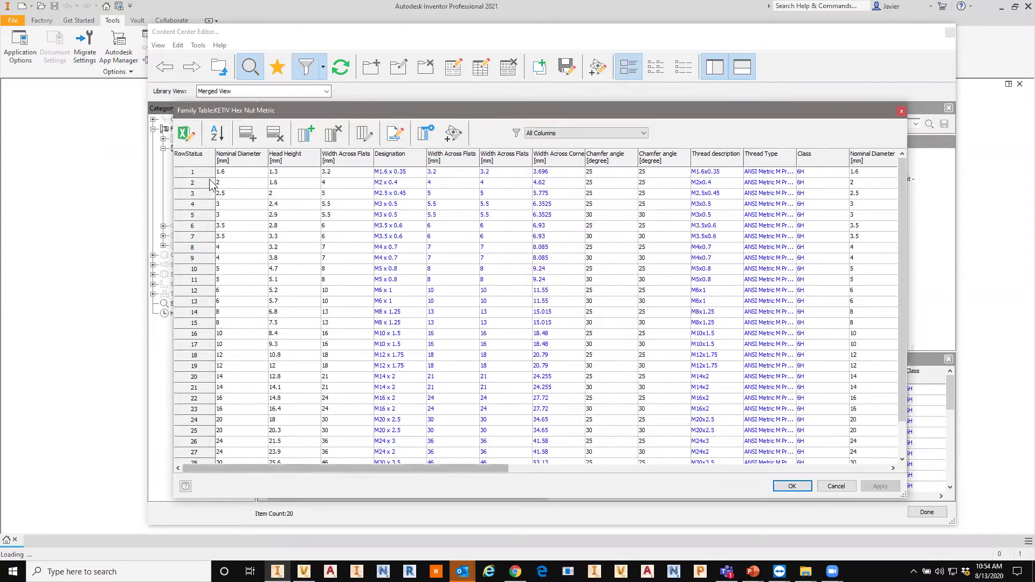
{"action": "left_click", "coordinate": [228, 175]}
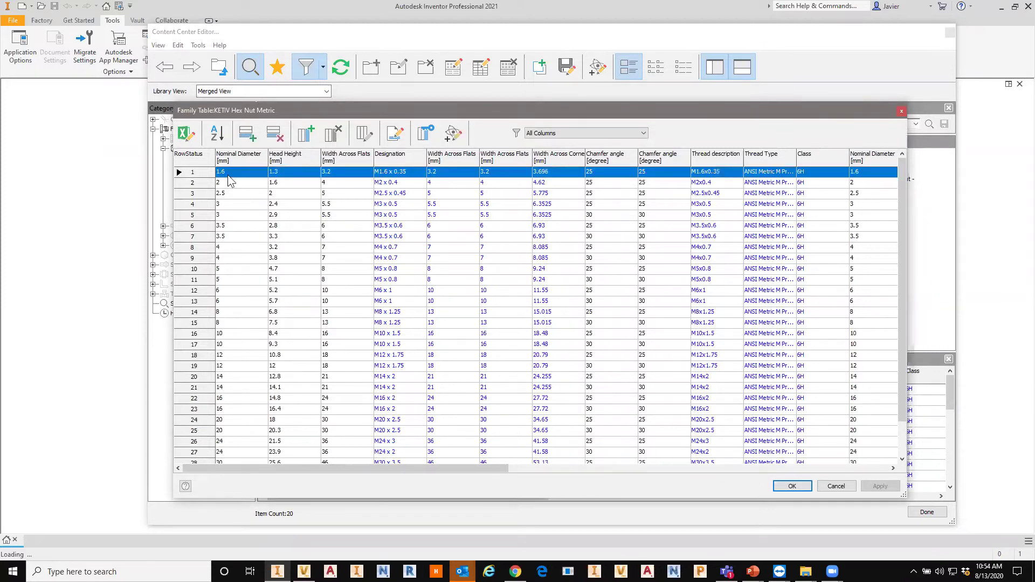
{"action": "left_click", "coordinate": [201, 237], "text": "shift"}
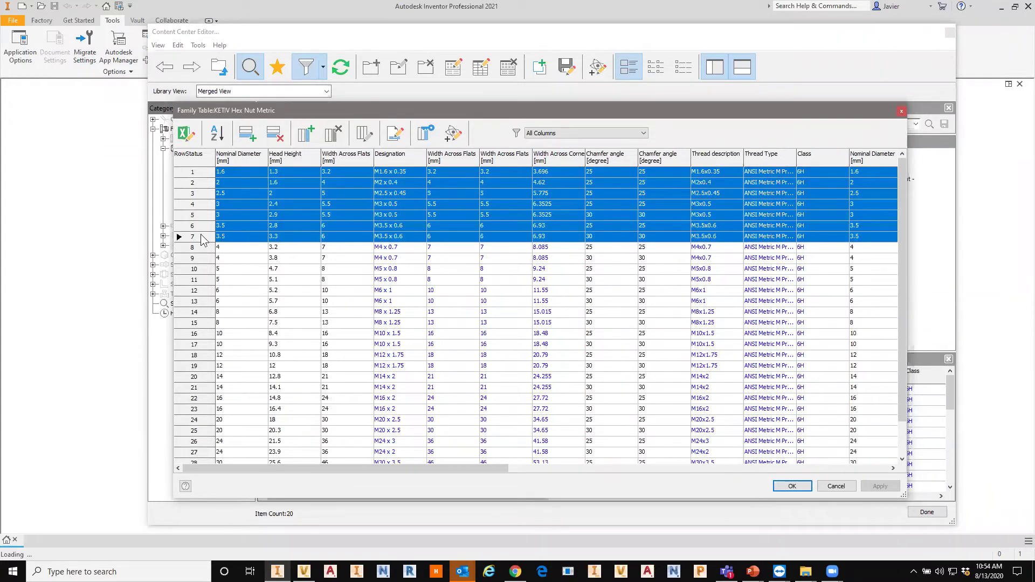
{"action": "right_click", "coordinate": [201, 238]}
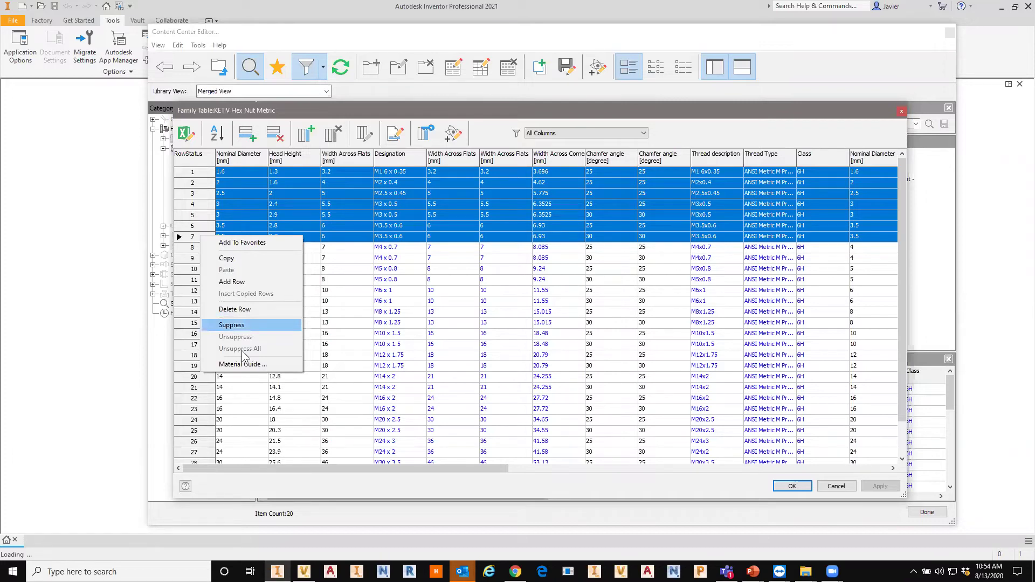
{"action": "left_click", "coordinate": [242, 325]}
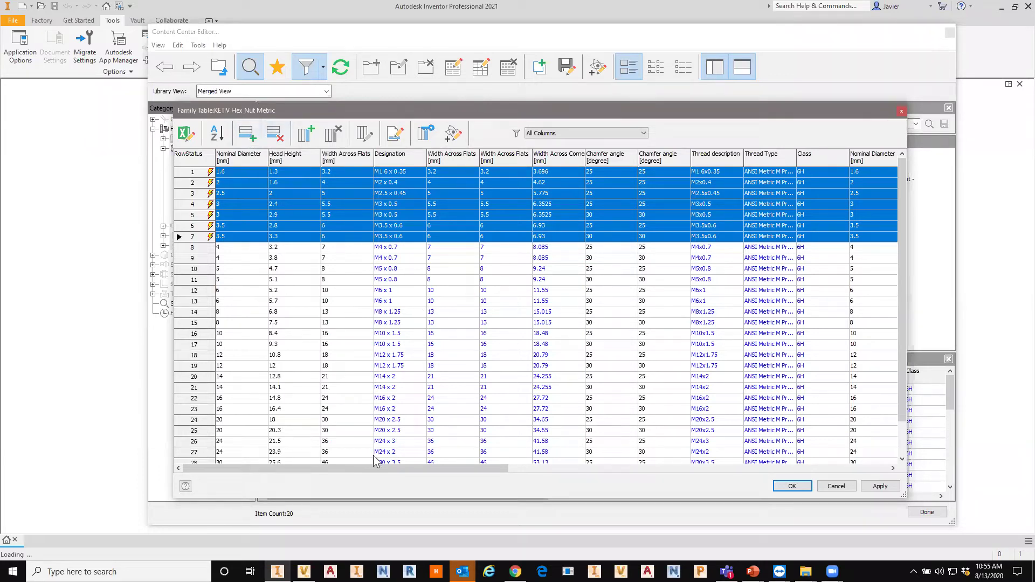
Check the remaining columns of the KETIV Hex Nut Metric family table and apply the suppression of rows 1 to 7
{"action": "left_click", "coordinate": [549, 473]}
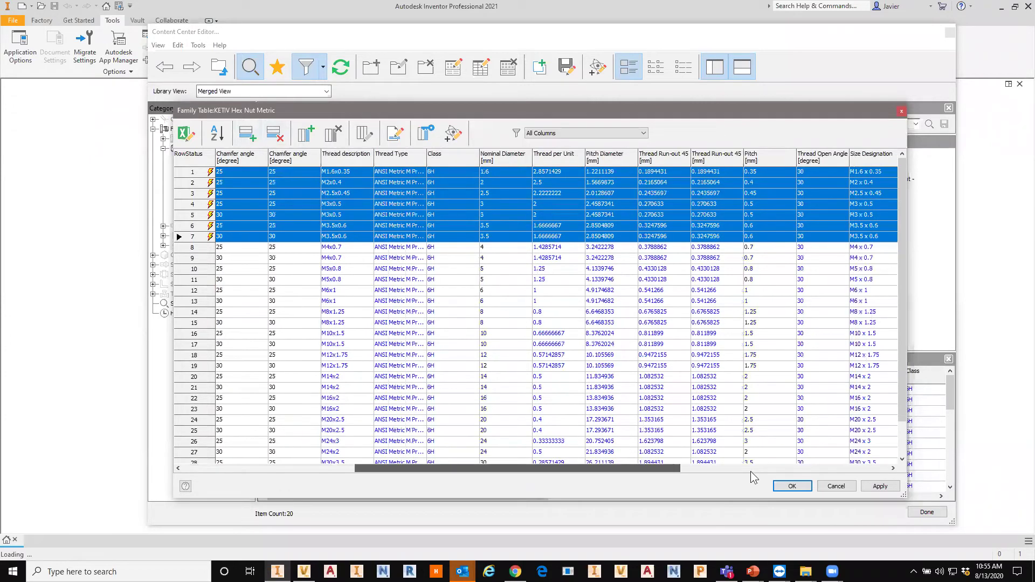
{"action": "left_click", "coordinate": [378, 469]}
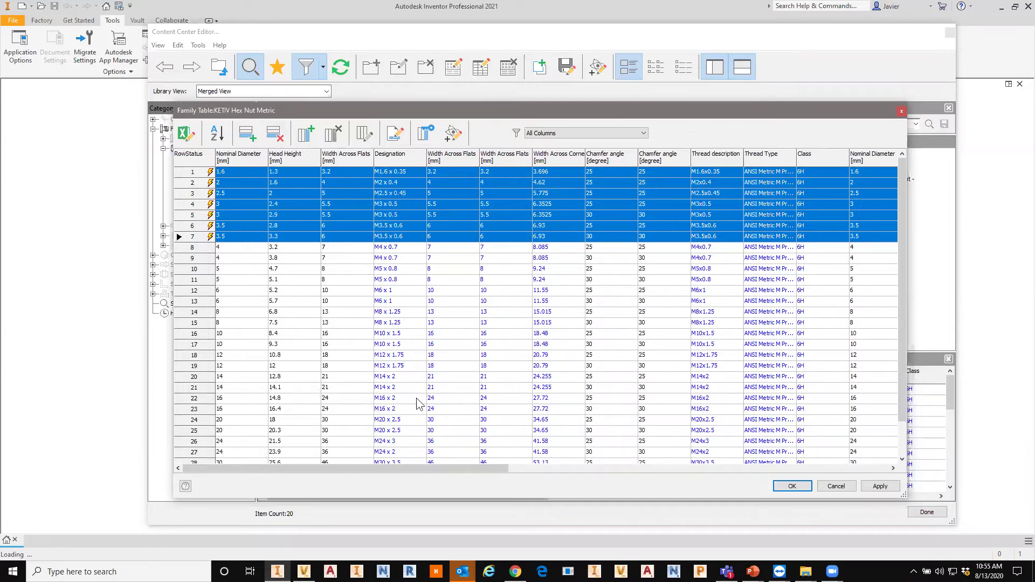
{"action": "left_click", "coordinate": [526, 471]}
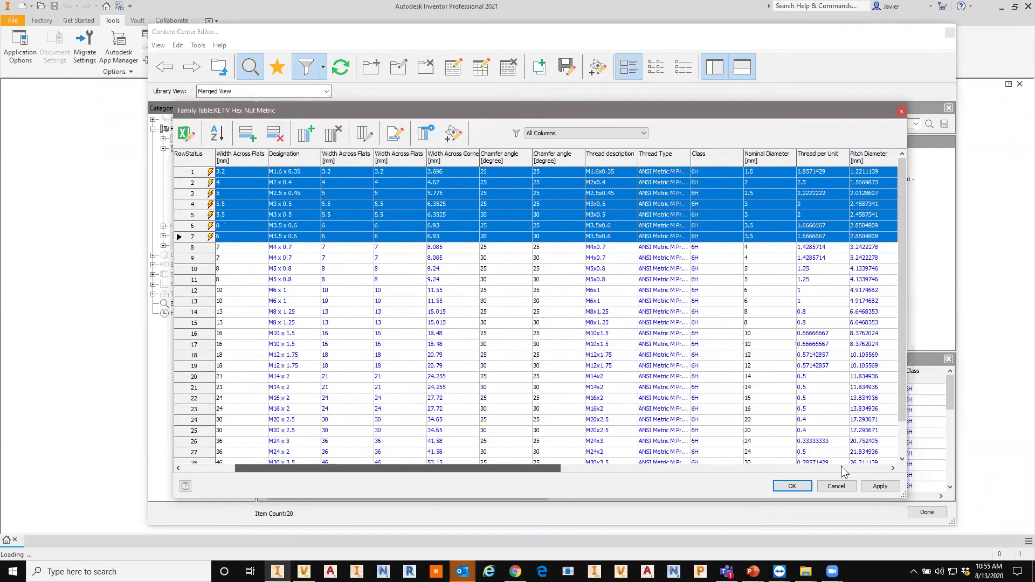
{"action": "left_click", "coordinate": [842, 468]}
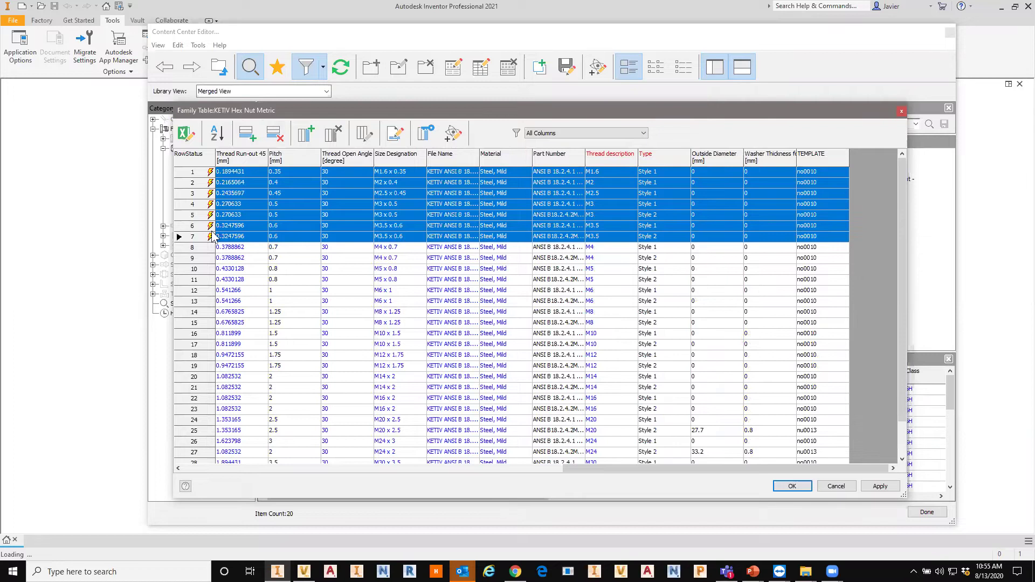
{"action": "left_click", "coordinate": [879, 486]}
{"action": "left_click", "coordinate": [578, 323]}
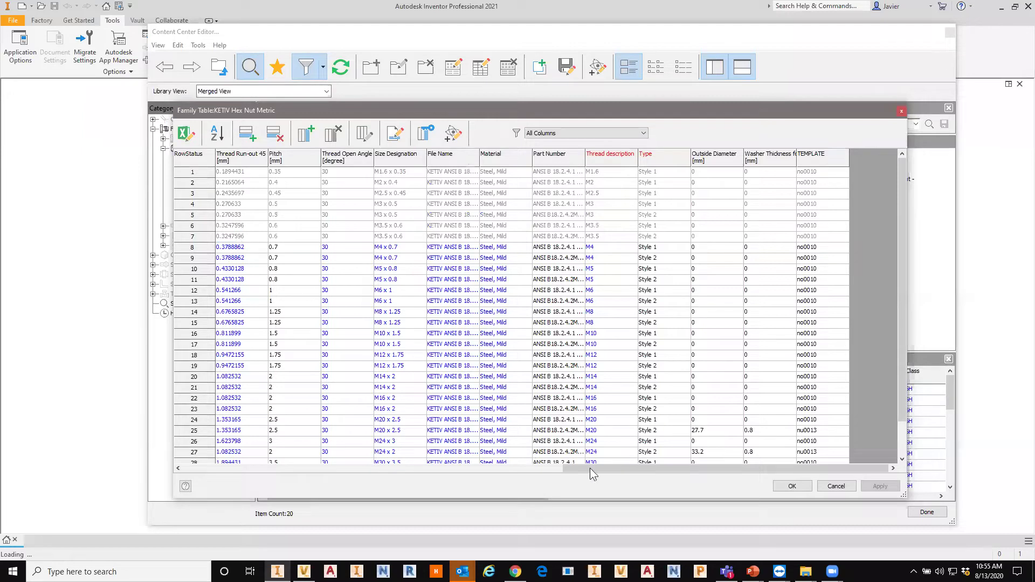
Review the remaining rows and columns of the family table and open it for editing in Excel
{"action": "left_click_drag", "start_coordinate": [560, 462], "coordinate": [578, 475]}
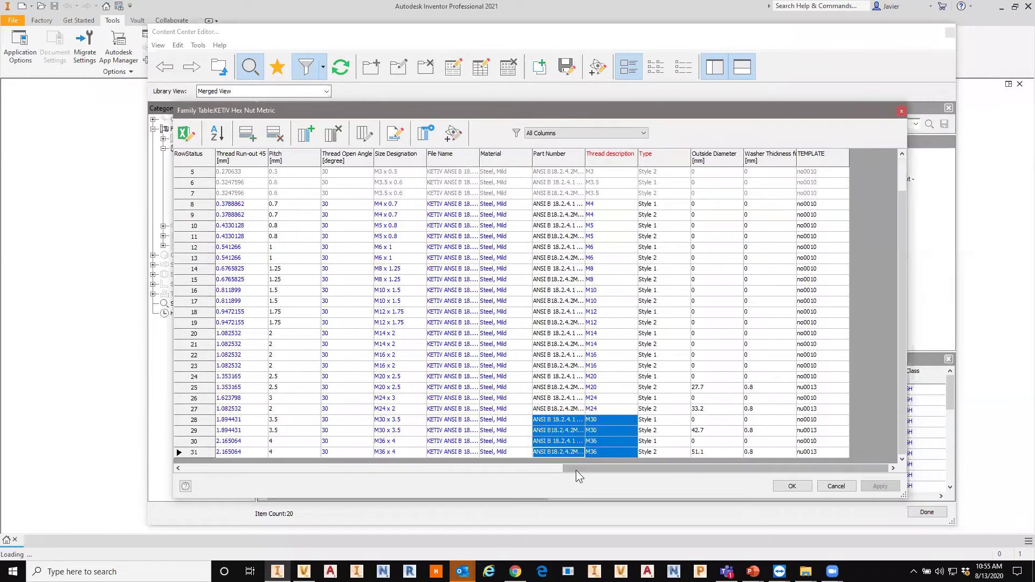
{"action": "left_click", "coordinate": [455, 462]}
{"action": "left_click", "coordinate": [248, 464]}
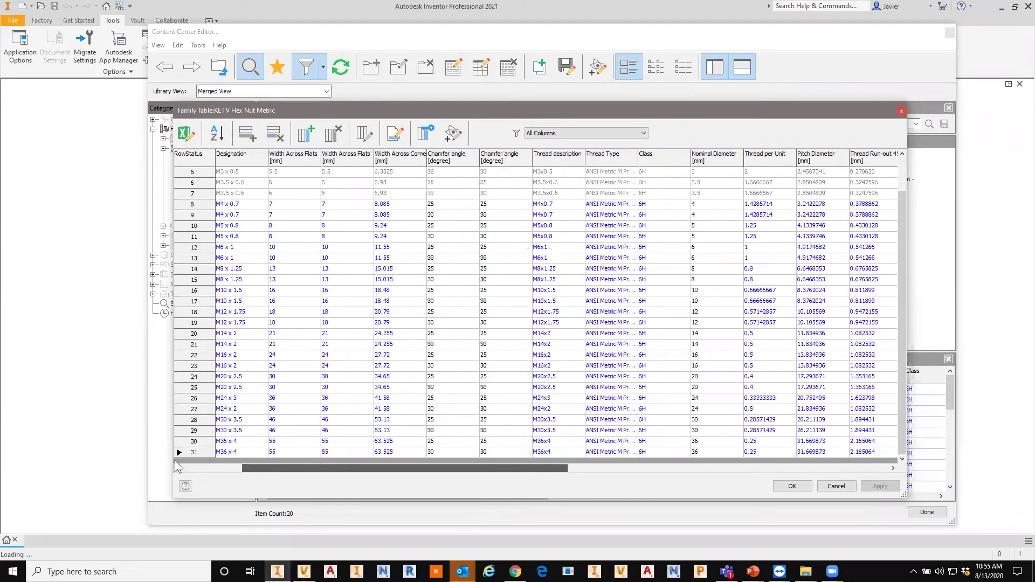
{"action": "left_click", "coordinate": [248, 465]}
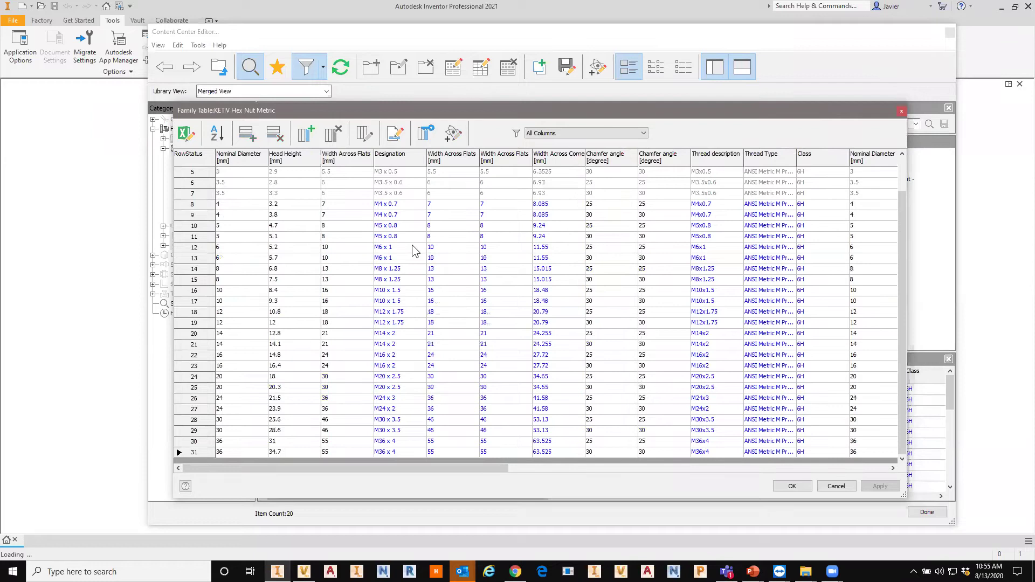
{"action": "left_click", "coordinate": [189, 134]}
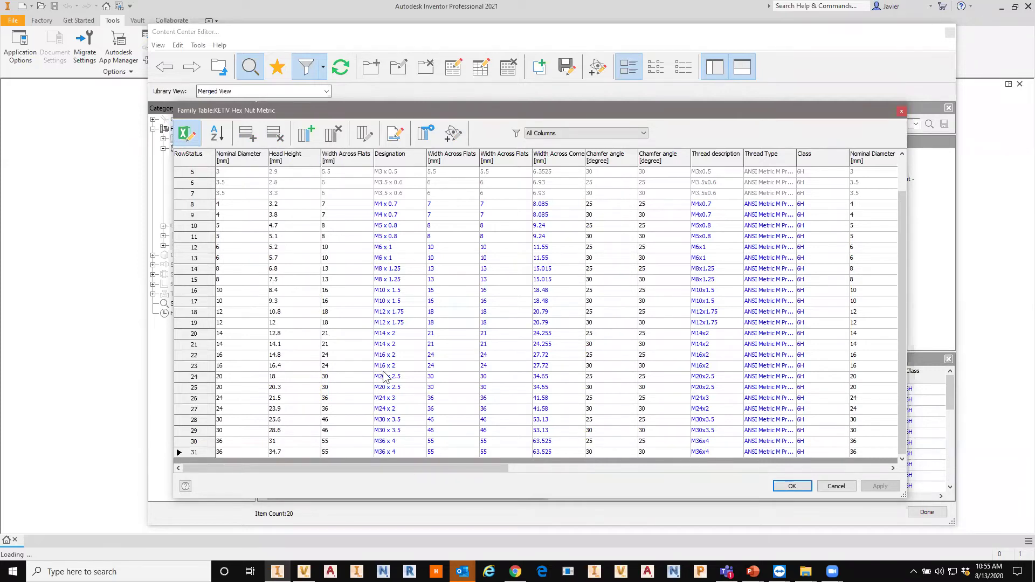
{"action": "left_click", "coordinate": [187, 136]}
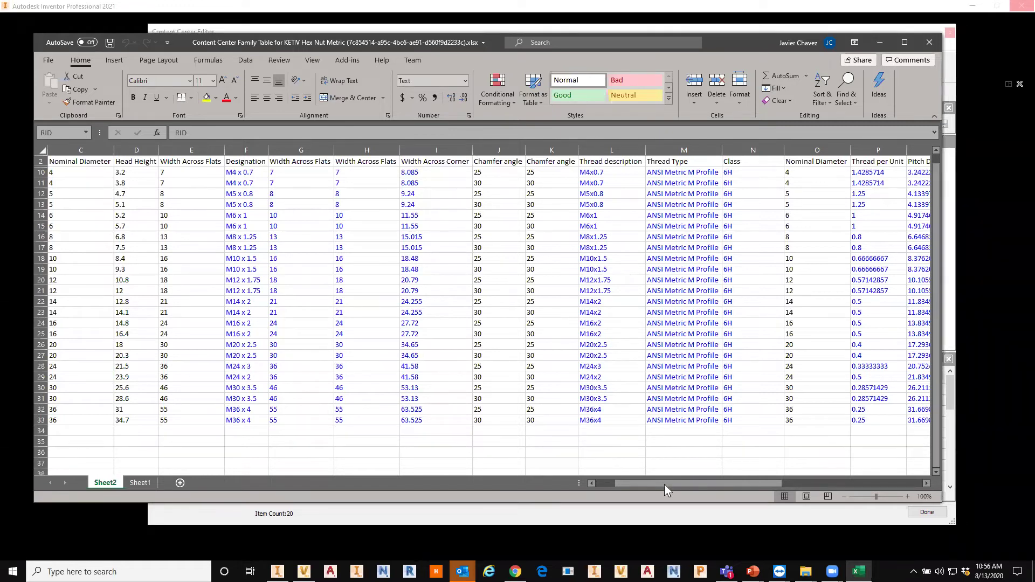
Replace the part number of the first M4 x 0.7 row, cell Y10, with B10-1002
{"action": "left_click", "coordinate": [838, 481]}
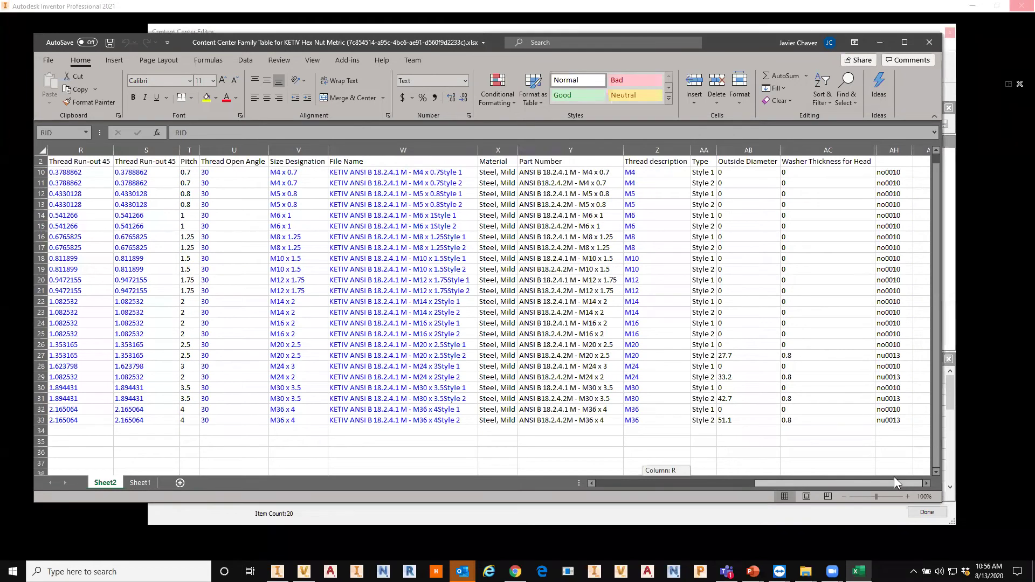
{"action": "left_click", "coordinate": [606, 172]}
{"action": "key", "text": "F2"}
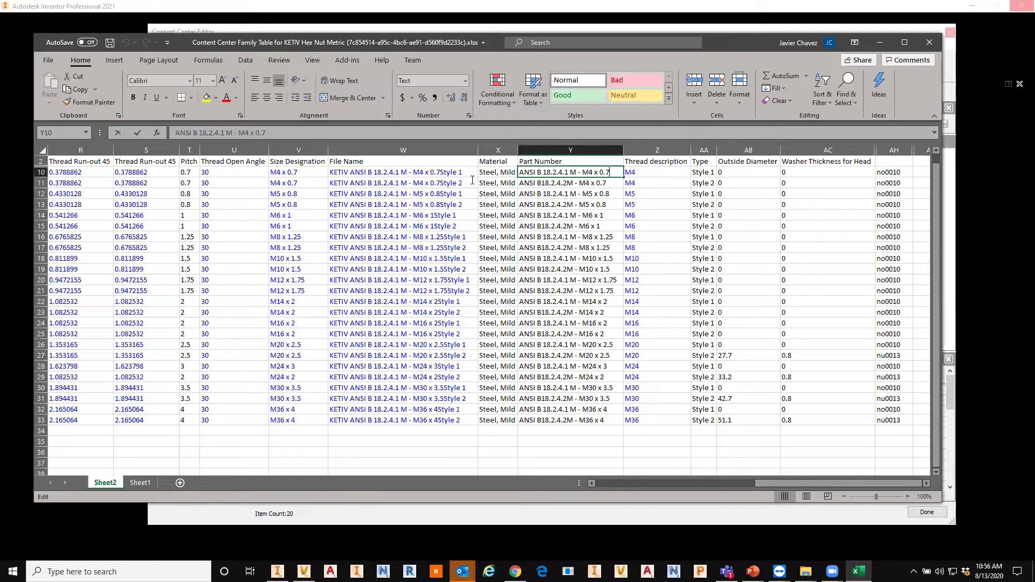
{"action": "key", "text": "ctrl+shift+Left"}
{"action": "key", "text": "ctrl+shift+Left"}
{"action": "key", "text": "ctrl+shift+Left"}
{"action": "key", "text": "ctrl+shift+Left"}
{"action": "key", "text": "ctrl+shift+Left"}
{"action": "key", "text": "ctrl+shift+Left"}
{"action": "key", "text": "ctrl+shift+Left"}
{"action": "key", "text": "ctrl+shift+Left"}
{"action": "key", "text": "ctrl+shift+Left"}
{"action": "key", "text": "ctrl+shift+Left"}
{"action": "key", "text": "ctrl+shift+Left"}
{"action": "key", "text": "ctrl+shift+Left"}
{"action": "key", "text": "ctrl+shift+Left"}
{"action": "key", "text": "ctrl+shift+Left"}
{"action": "key", "text": "ctrl+shift+Left"}
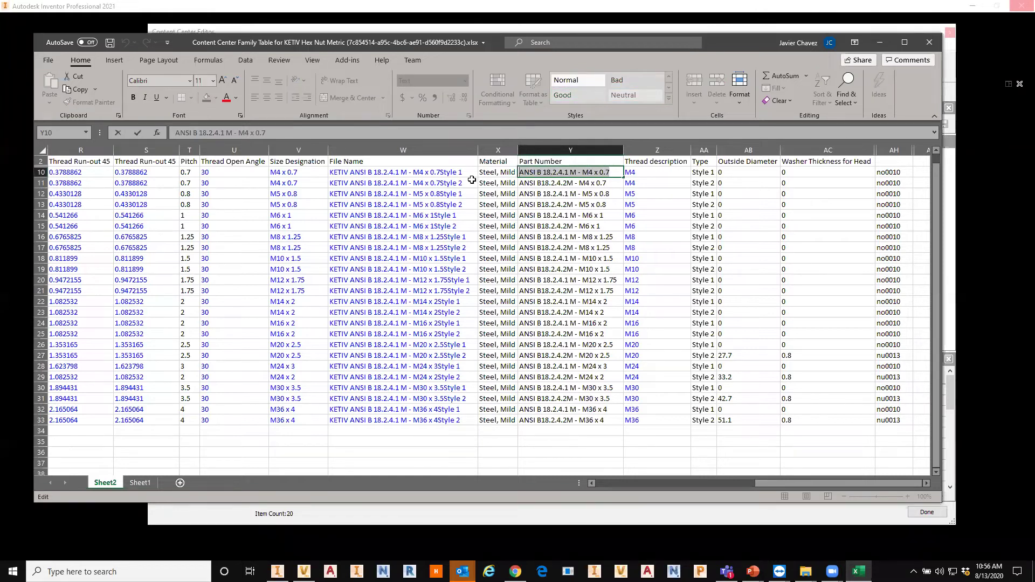
{"action": "type", "text": "B10-1002"}
{"action": "key", "text": "Return"}
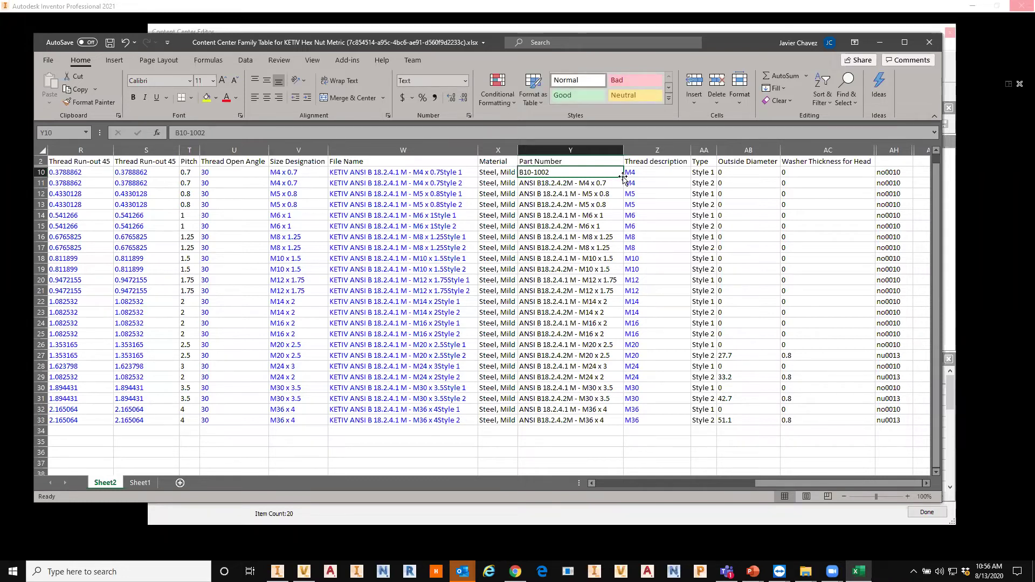
Fill the part number series down from Y10 to B10-1025 in row 33, and save and close the workbook
{"action": "left_click_drag", "start_coordinate": [623, 178], "coordinate": [539, 420]}
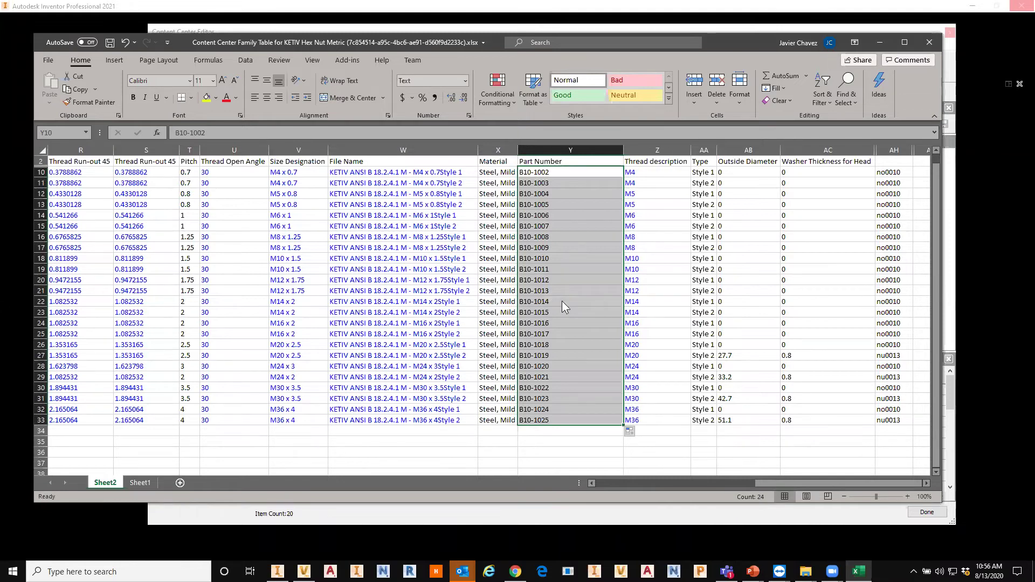
{"action": "left_click_drag", "start_coordinate": [735, 487], "coordinate": [876, 479]}
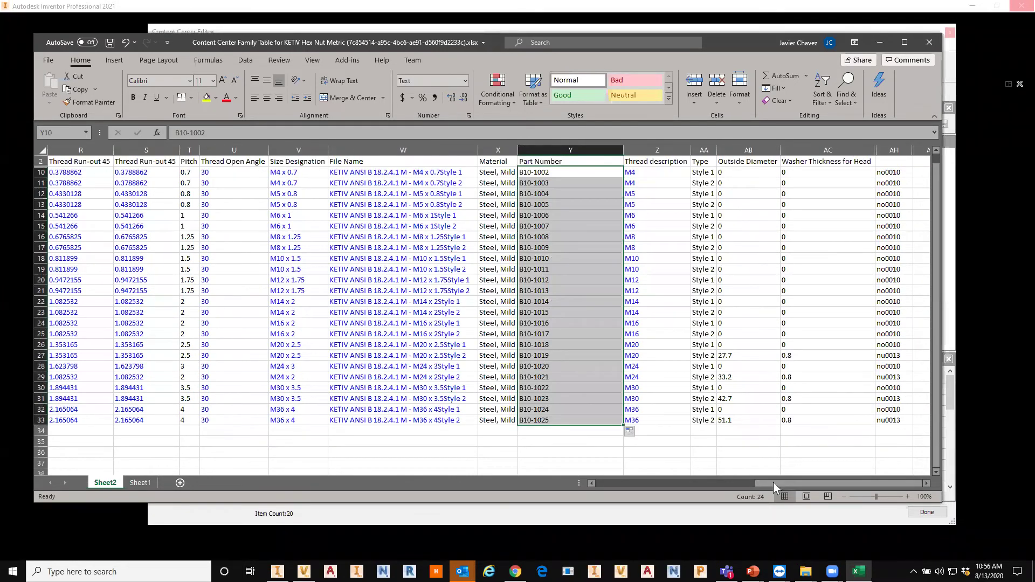
{"action": "left_click_drag", "start_coordinate": [683, 485], "coordinate": [617, 487]}
{"action": "left_click_drag", "start_coordinate": [711, 482], "coordinate": [795, 482]}
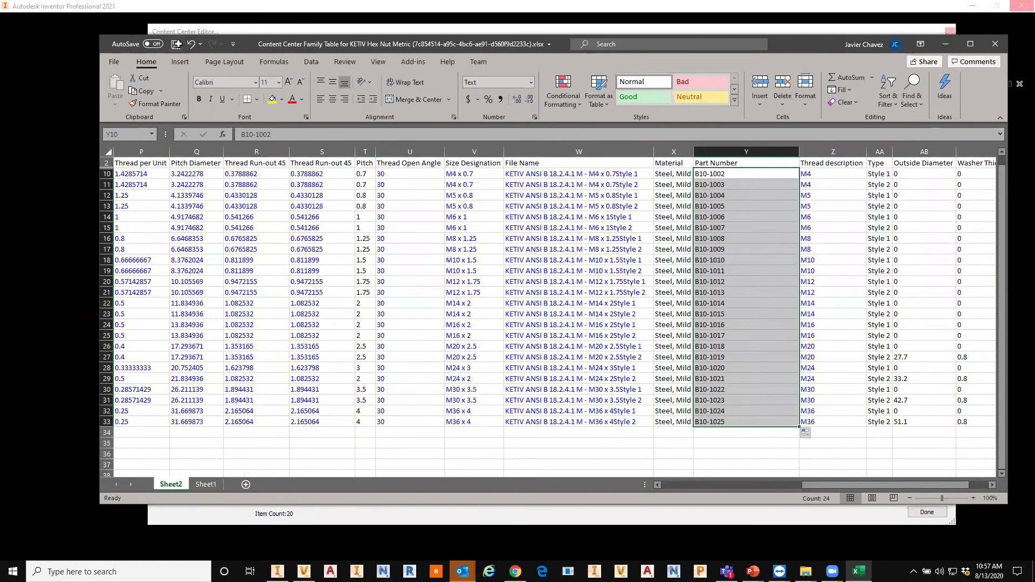
{"action": "left_click", "coordinate": [176, 43]}
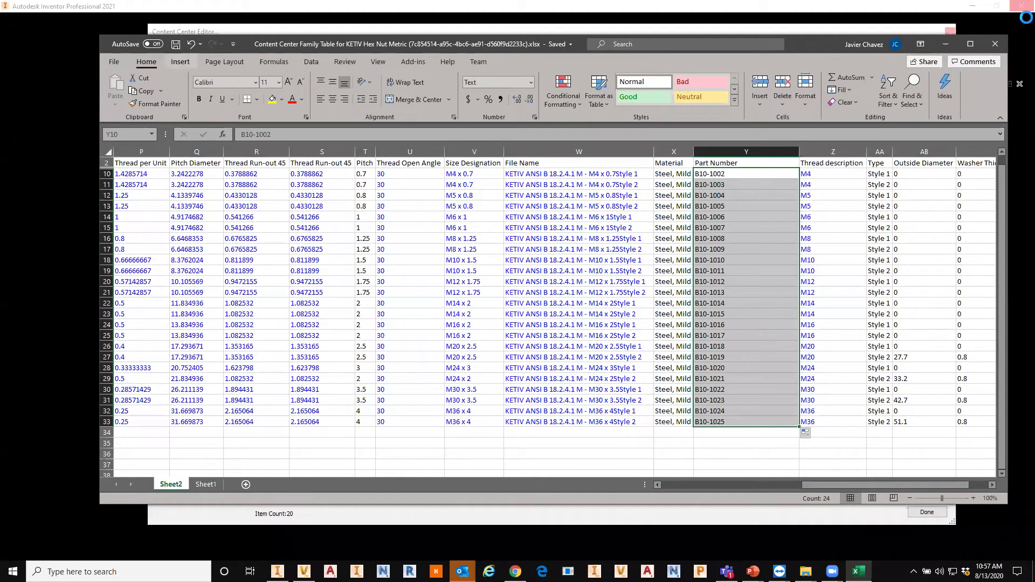
{"action": "key", "text": "alt+F4"}
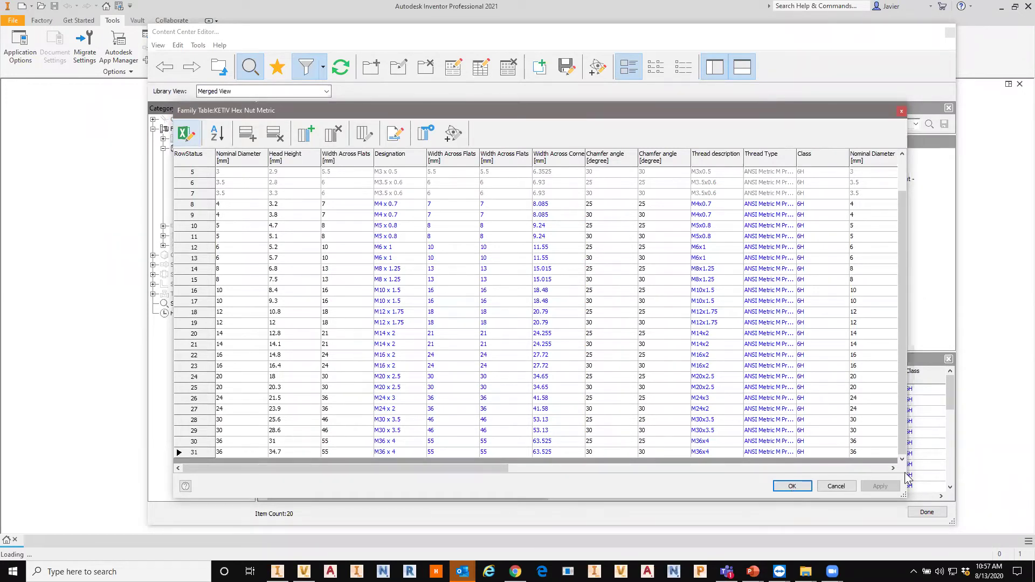
Publish the edited KETIV Hex Nut Metric family table to its library and close the Content Center Editor
{"action": "left_click", "coordinate": [789, 488]}
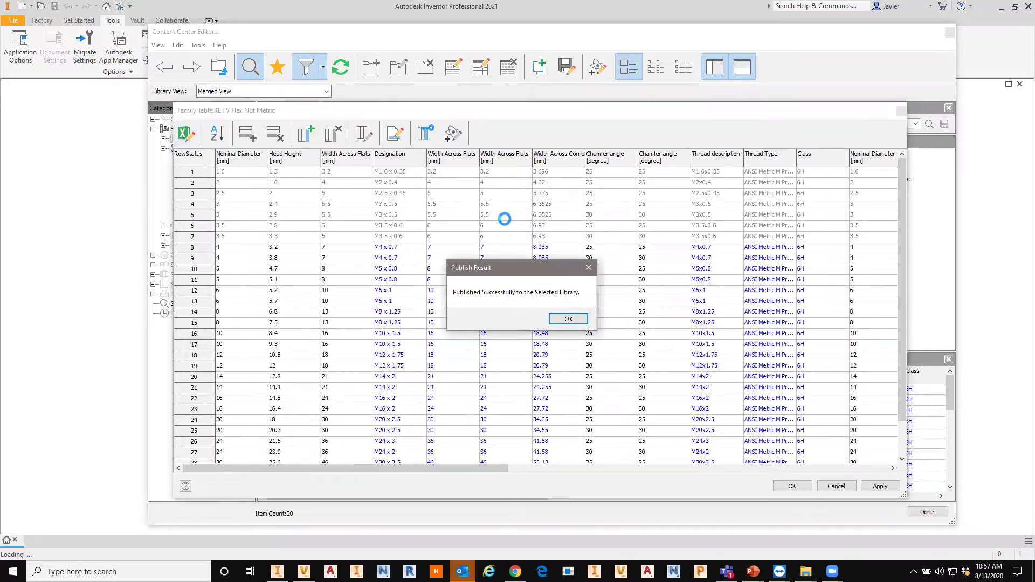
{"action": "key", "text": "Return"}
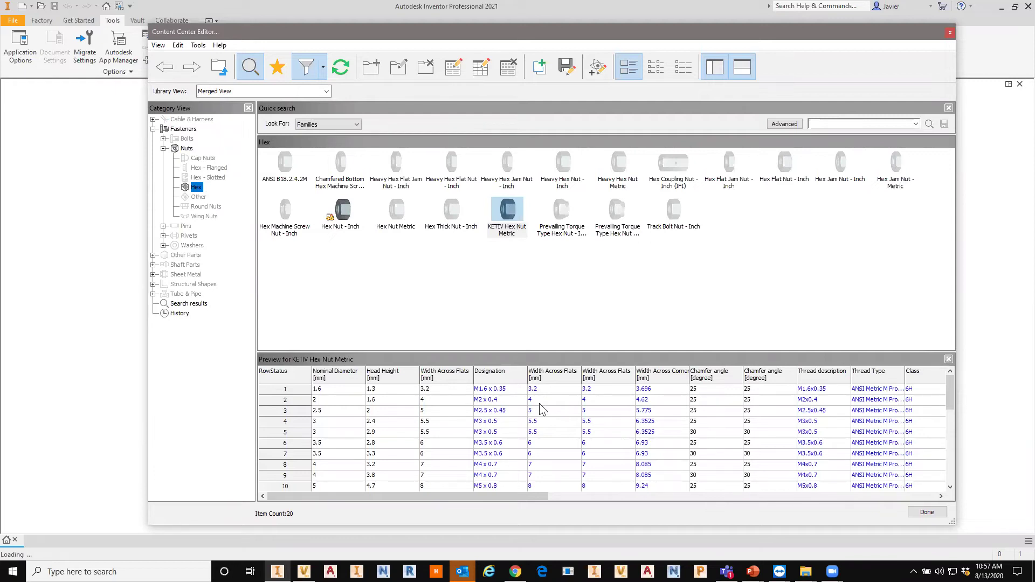
{"action": "right_click", "coordinate": [506, 211]}
{"action": "mouse_move", "coordinate": [539, 254]}
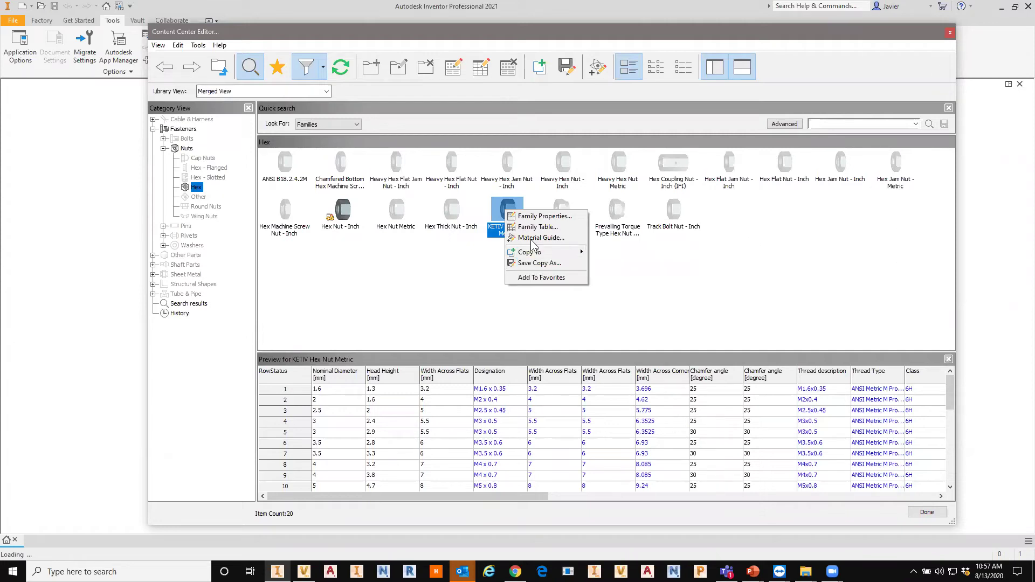
{"action": "left_click", "coordinate": [949, 32]}
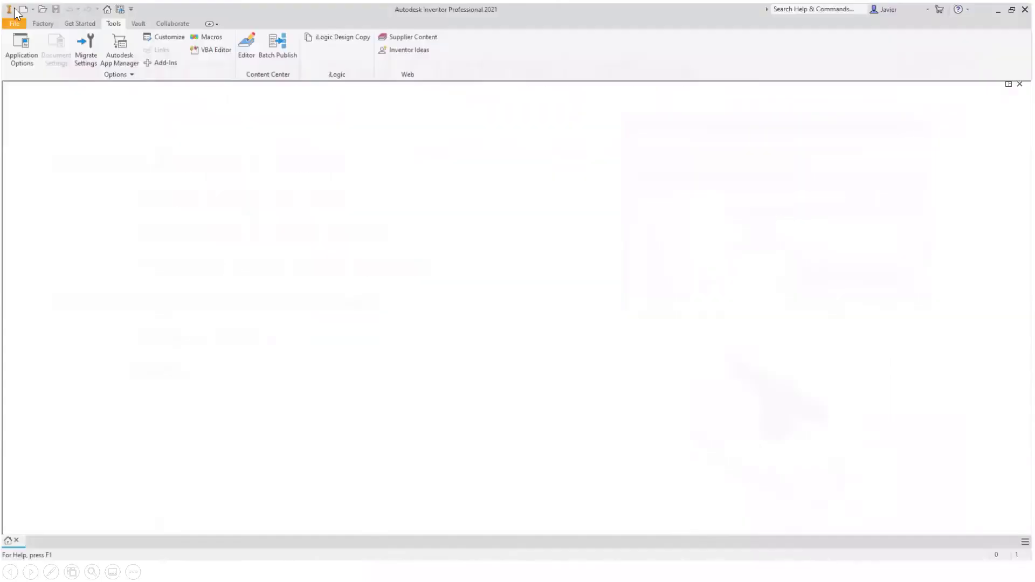
Open the pinned part Fittings PVC Valve-Done.ipt from the recent documents
{"action": "left_click", "coordinate": [41, 10]}
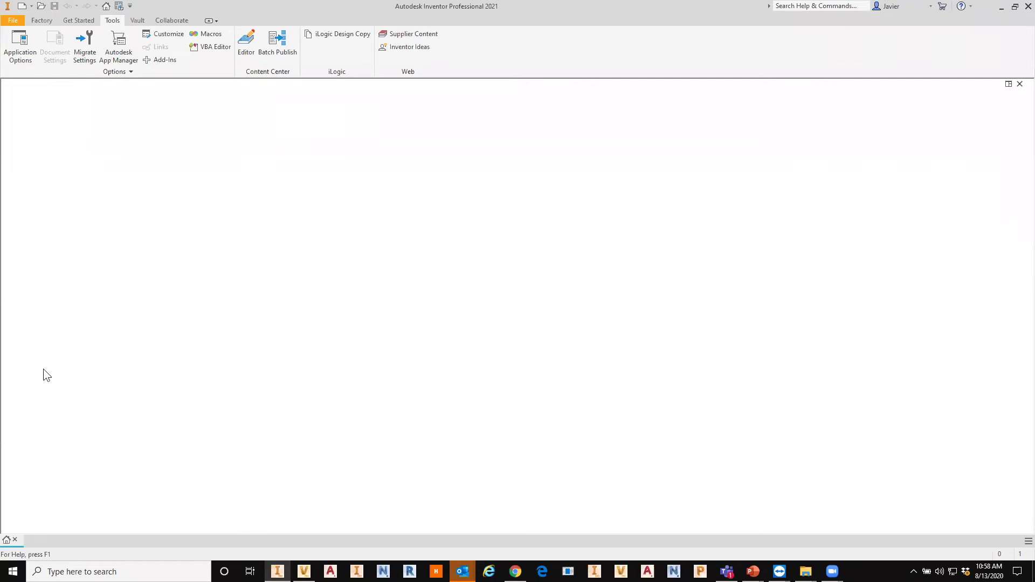
{"action": "left_click", "coordinate": [80, 21]}
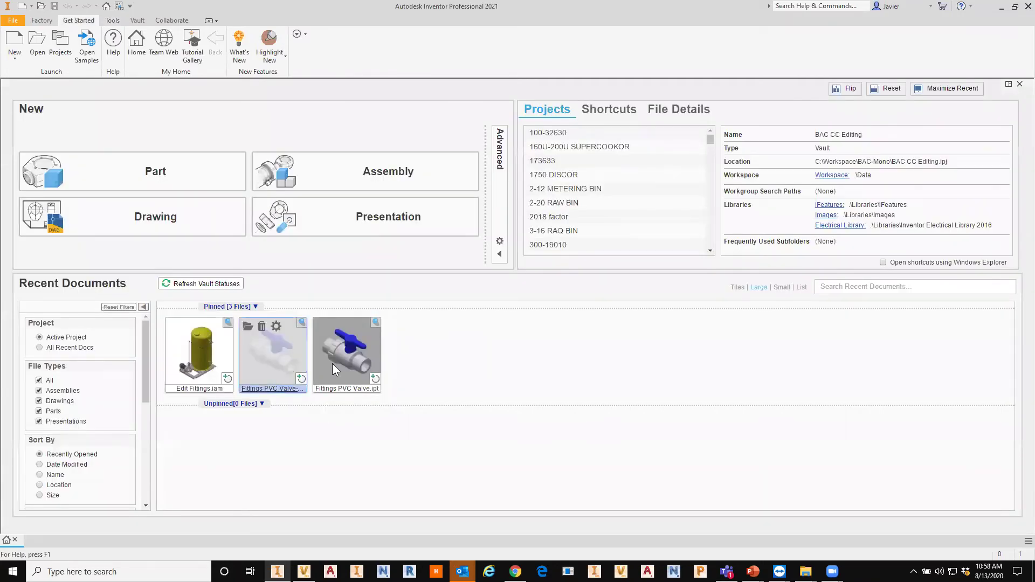
{"action": "left_click", "coordinate": [372, 389]}
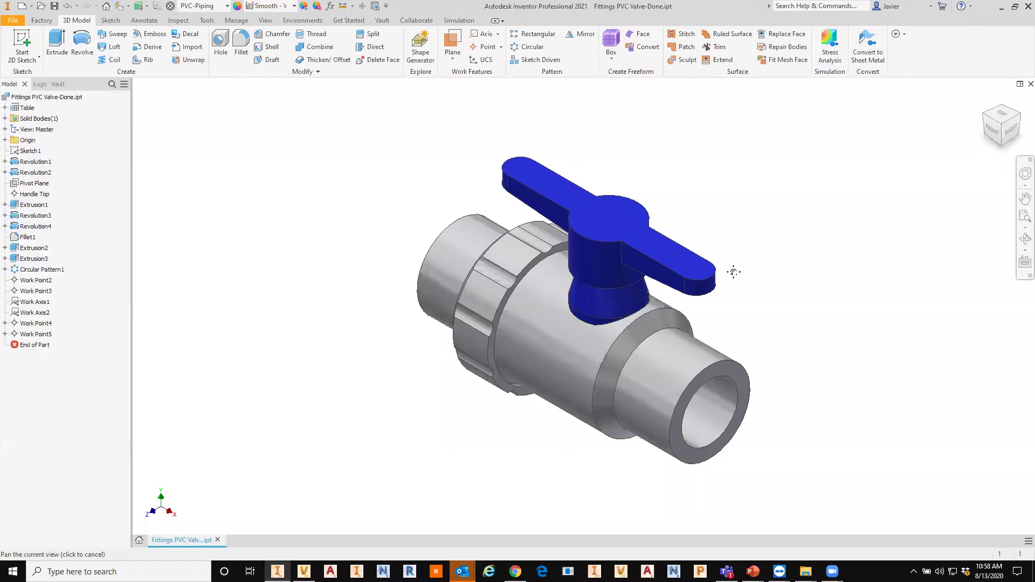
{"action": "middle_click_drag", "start_coordinate": [779, 294], "coordinate": [736, 276]}
{"action": "middle_click_drag", "start_coordinate": [585, 167], "coordinate": [605, 156]}
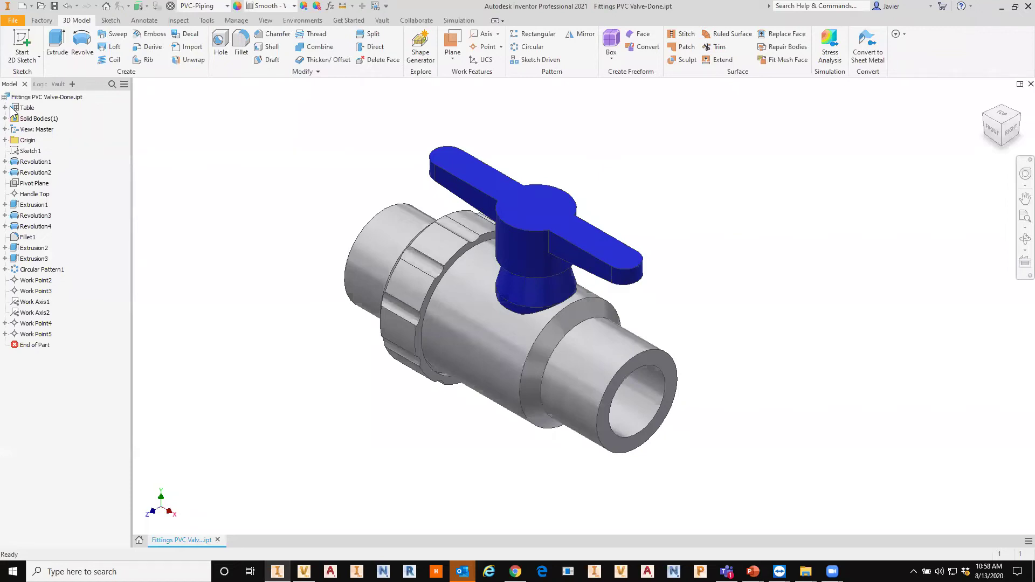
Examine the valve's nominal diameter members and the parameters and rows of its iPart table, leaving the table unedited
{"action": "key", "text": "Right"}
{"action": "key", "text": "Down"}
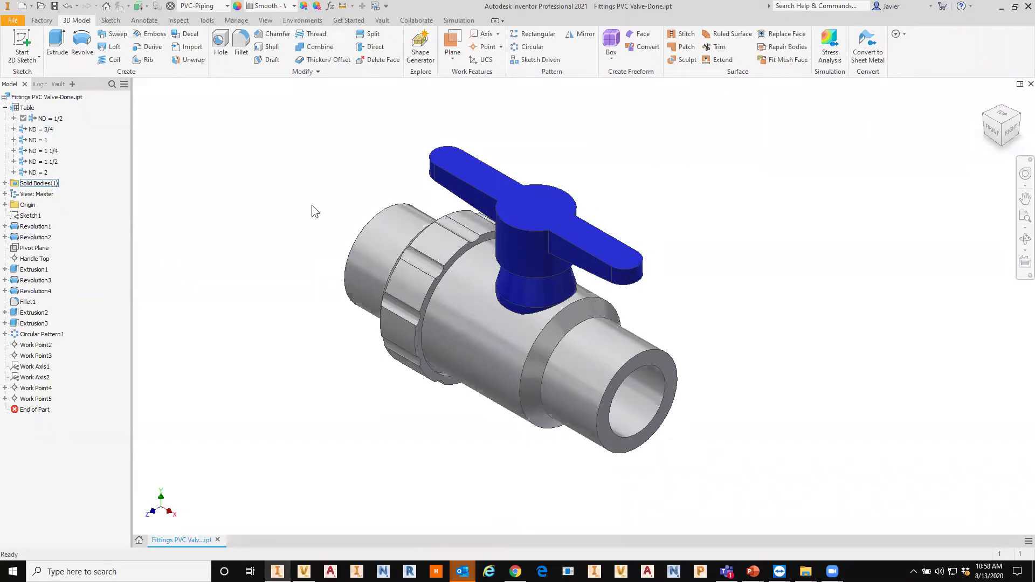
{"action": "left_click", "coordinate": [27, 108]}
{"action": "right_click", "coordinate": [26, 108]}
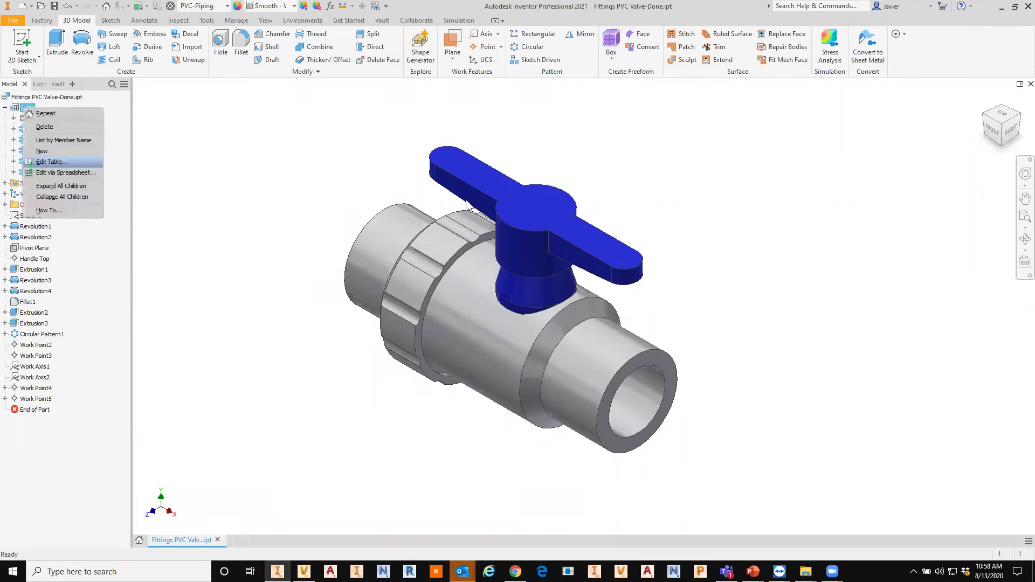
{"action": "left_click", "coordinate": [48, 164]}
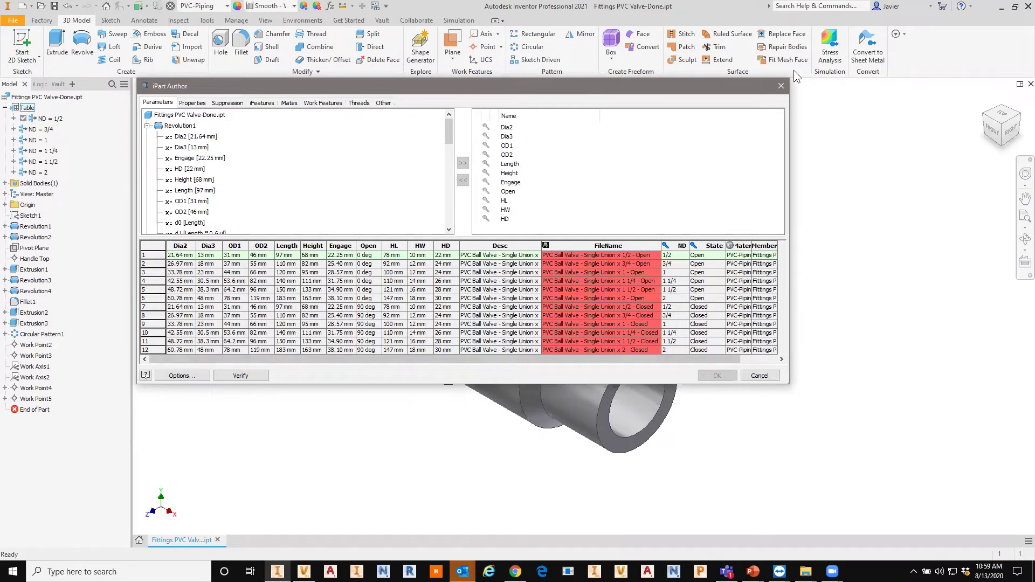
{"action": "left_click", "coordinate": [780, 87]}
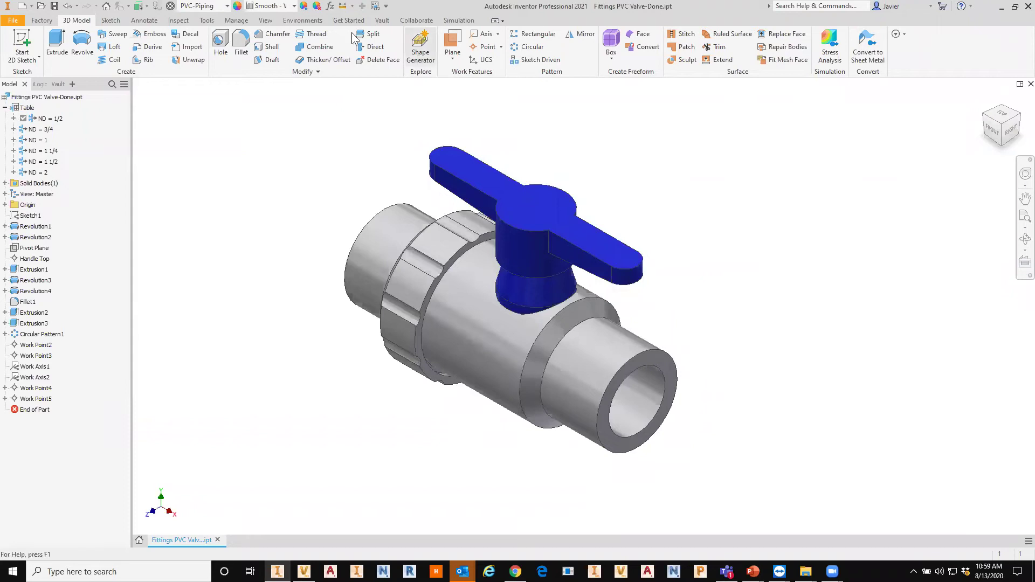
Review the valve's Tube & Pipe authoring settings and the available component types, closing the dialog without changes
{"action": "left_click", "coordinate": [236, 20]}
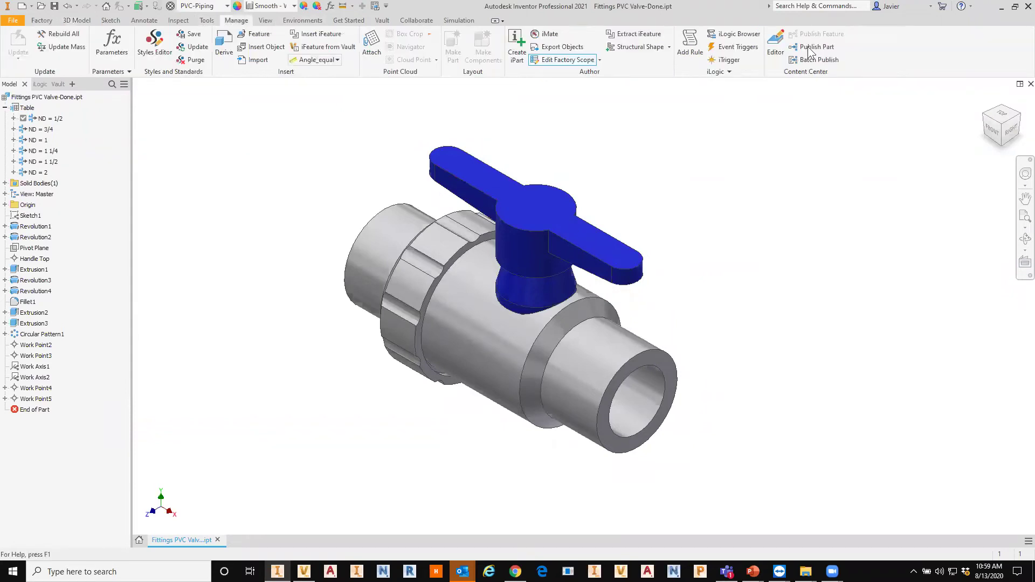
{"action": "left_click", "coordinate": [669, 49]}
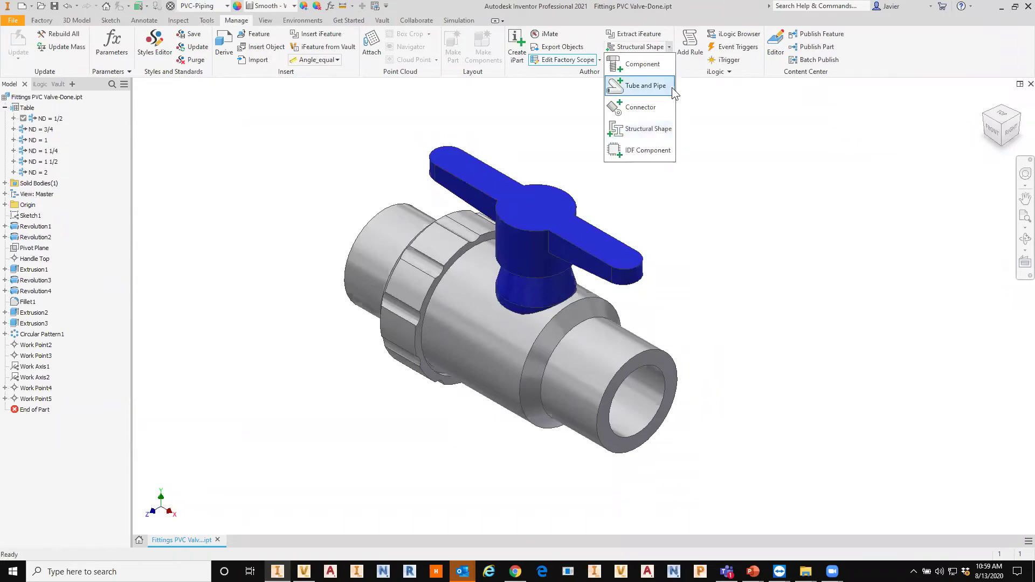
{"action": "left_click", "coordinate": [633, 87]}
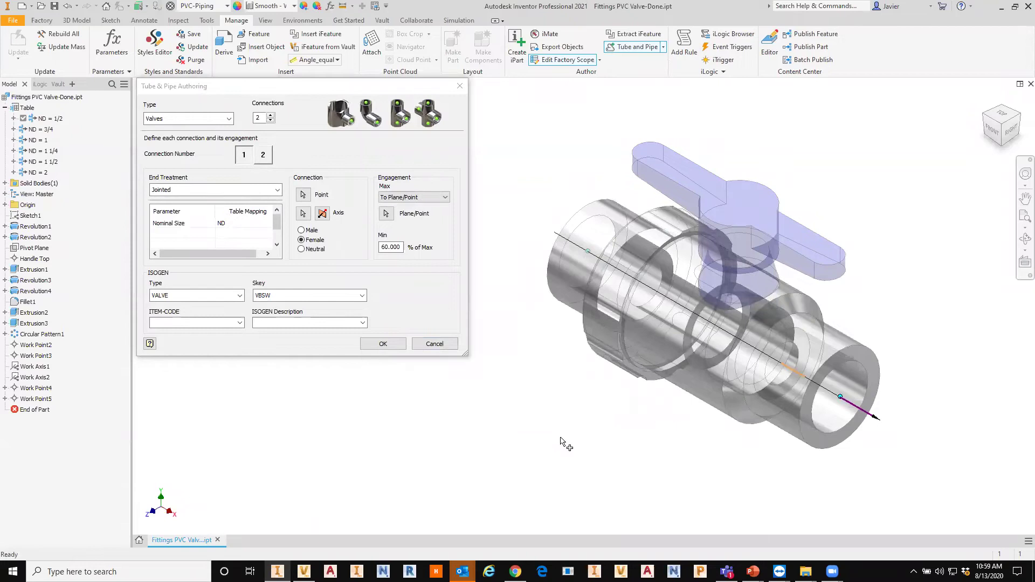
{"action": "left_click", "coordinate": [231, 119]}
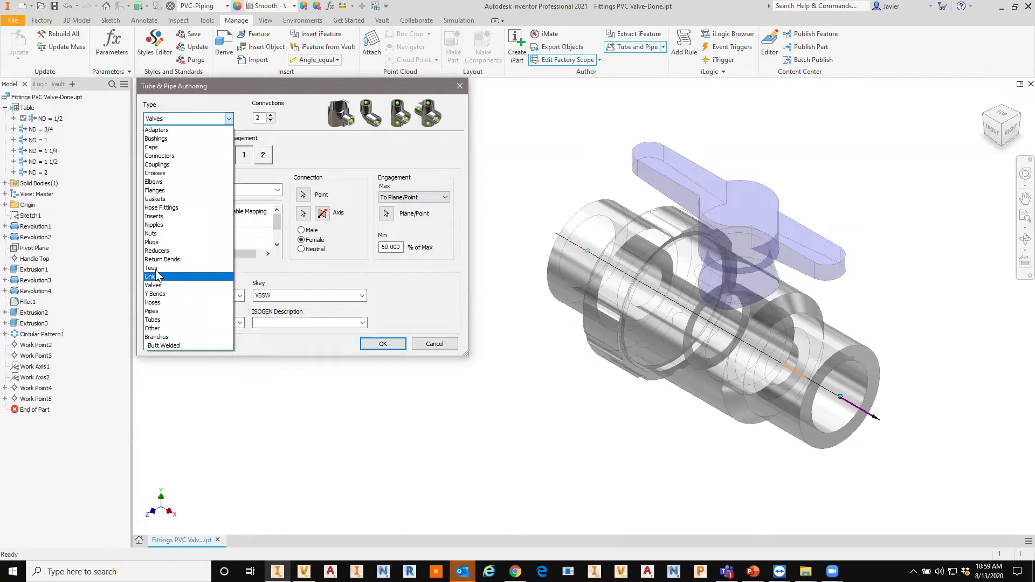
{"action": "left_click", "coordinate": [264, 171]}
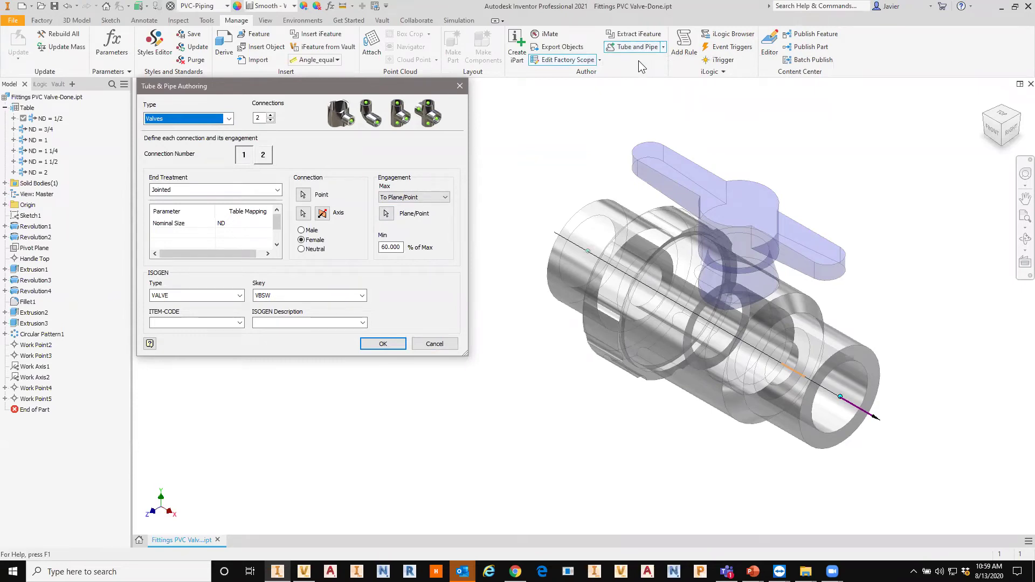
{"action": "left_click", "coordinate": [451, 348]}
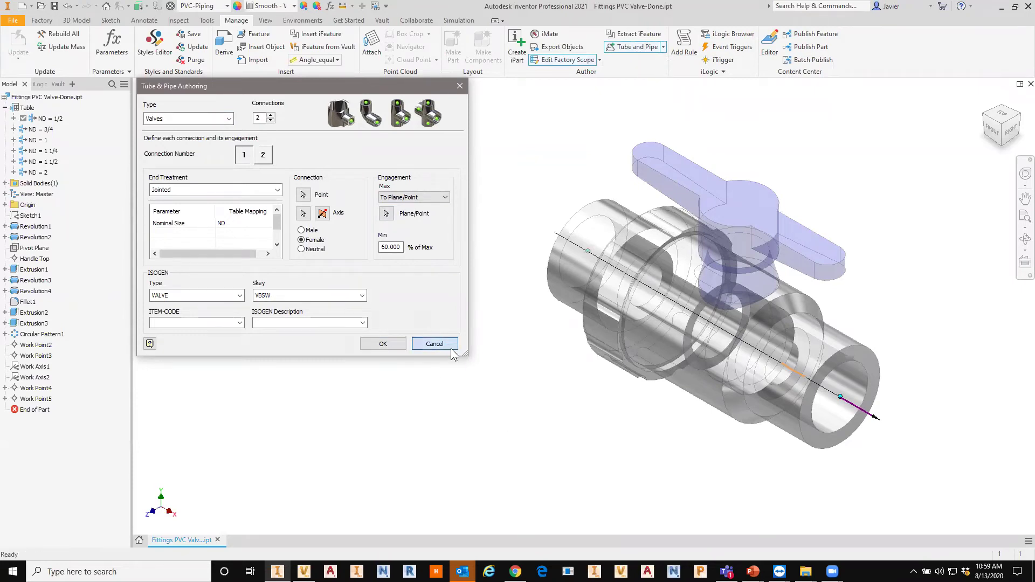
{"action": "middle_click_drag", "start_coordinate": [544, 336], "coordinate": [358, 311]}
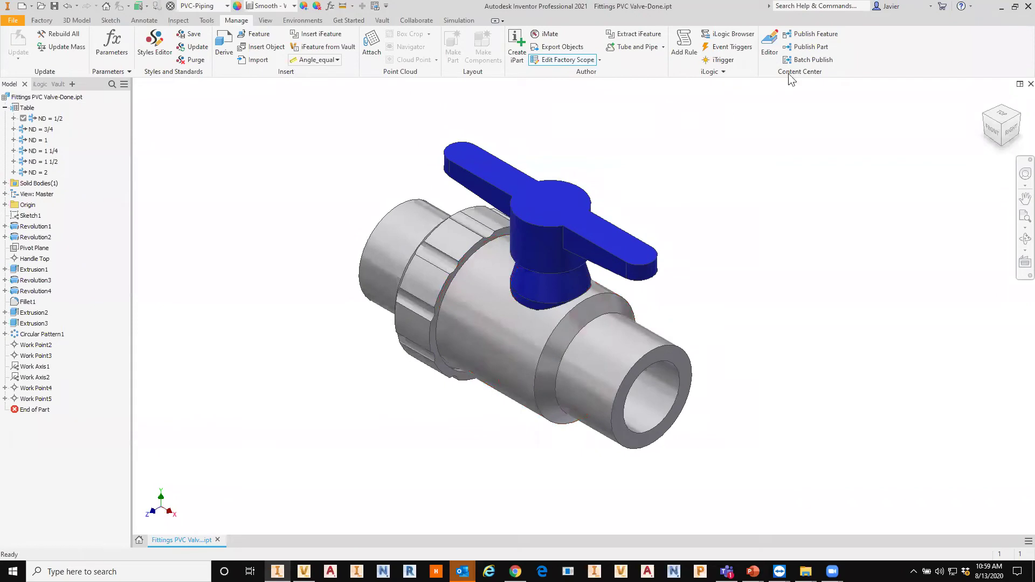
Start publishing the valve part to the Content Center with KETIV TEST as the target library and English as the language
{"action": "left_click", "coordinate": [806, 48]}
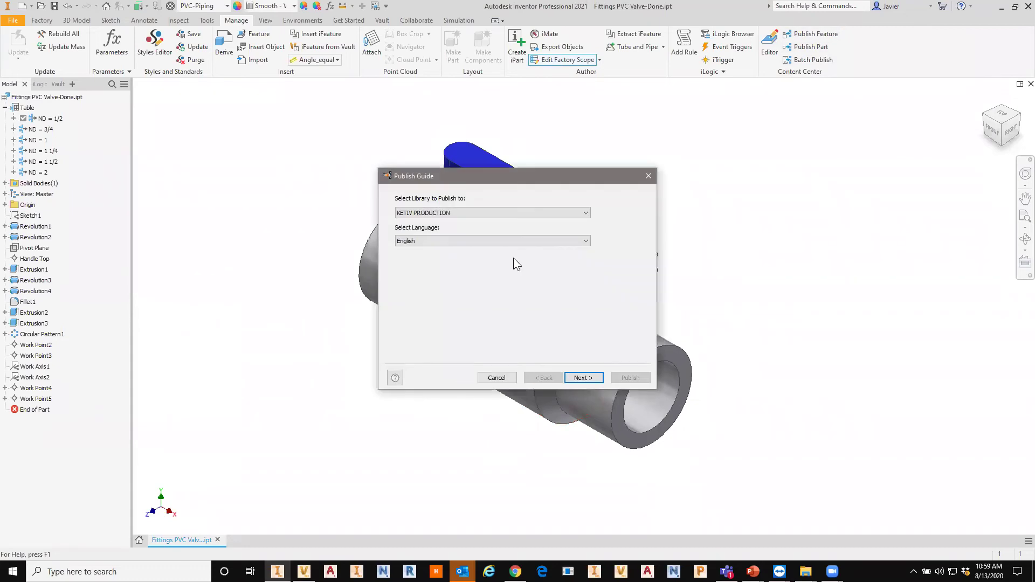
{"action": "left_click", "coordinate": [517, 212]}
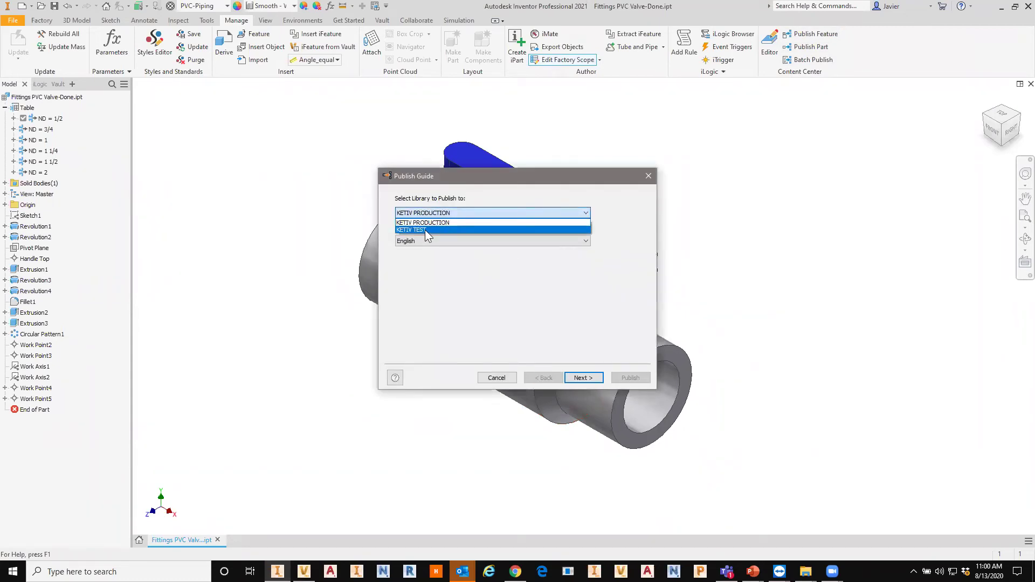
{"action": "left_click", "coordinate": [424, 229]}
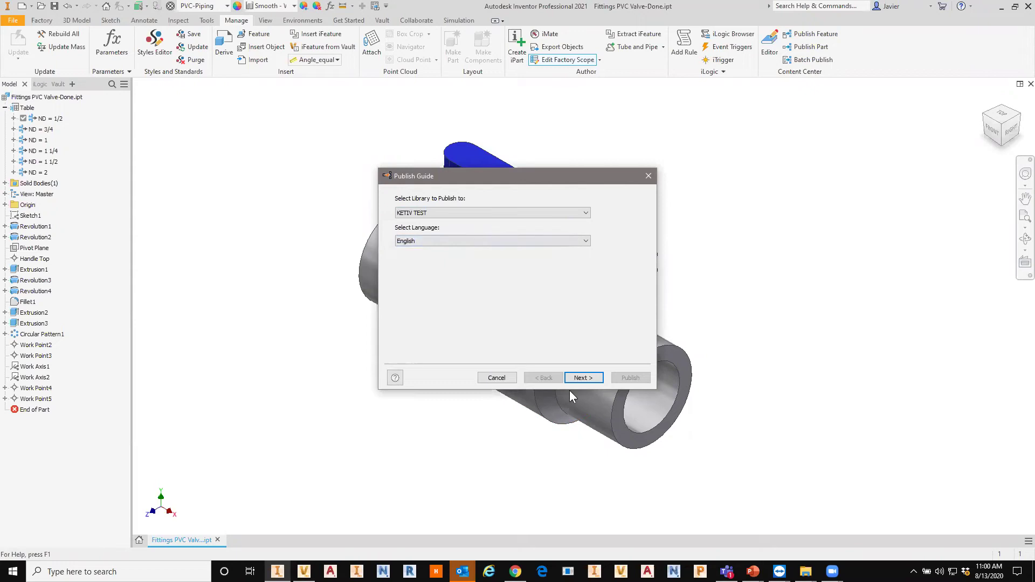
{"action": "left_click", "coordinate": [582, 378]}
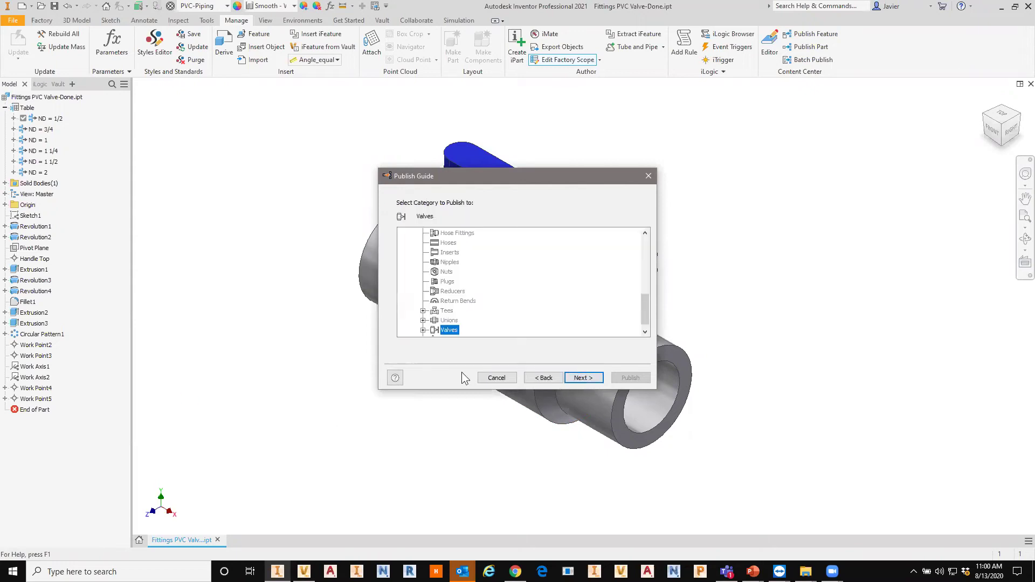
Accept the Valves category with both nominal sizes mapped to ND, keeping the preset family key columns
{"action": "left_click", "coordinate": [581, 377]}
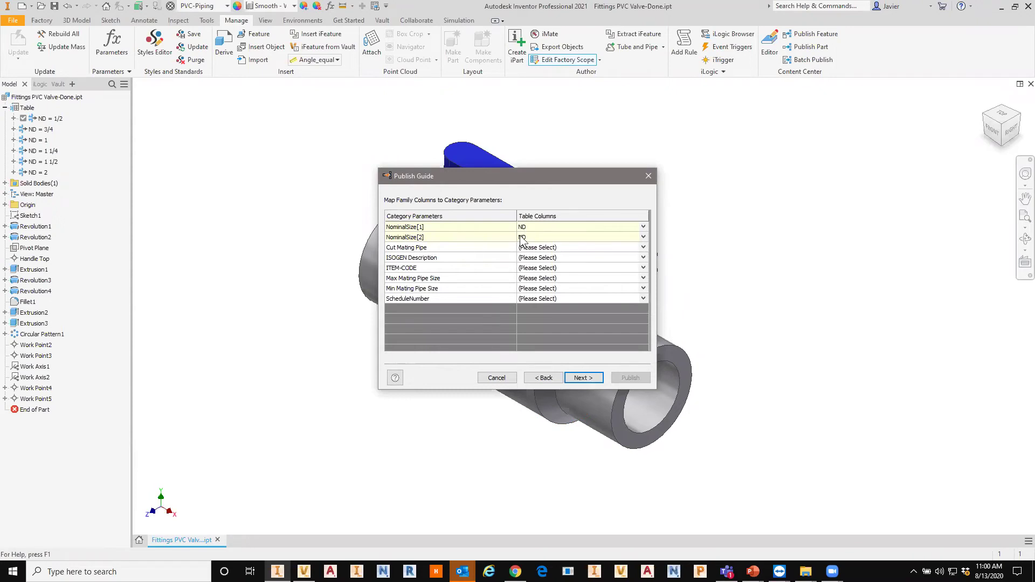
{"action": "left_click", "coordinate": [584, 378]}
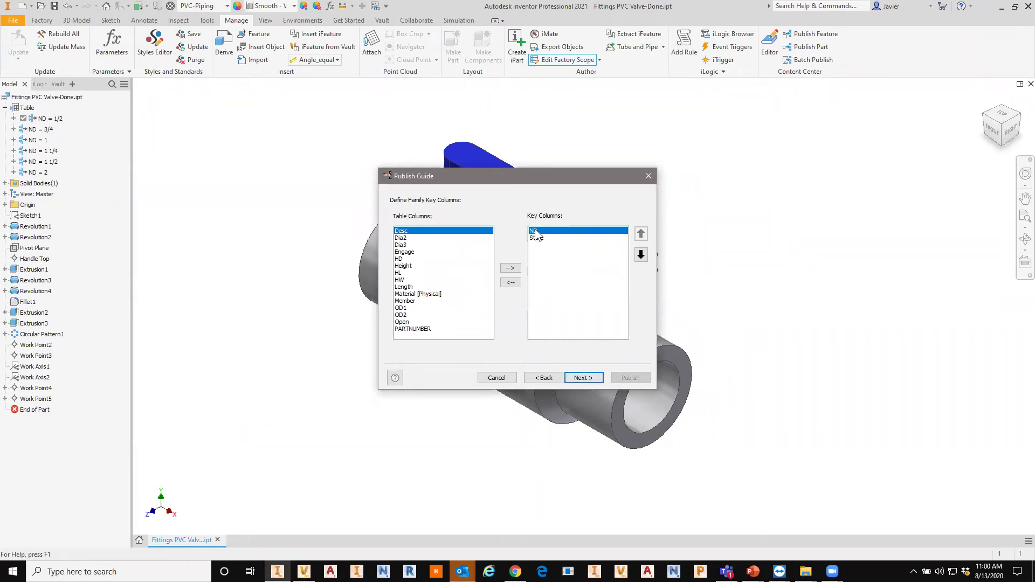
{"action": "left_click", "coordinate": [580, 380]}
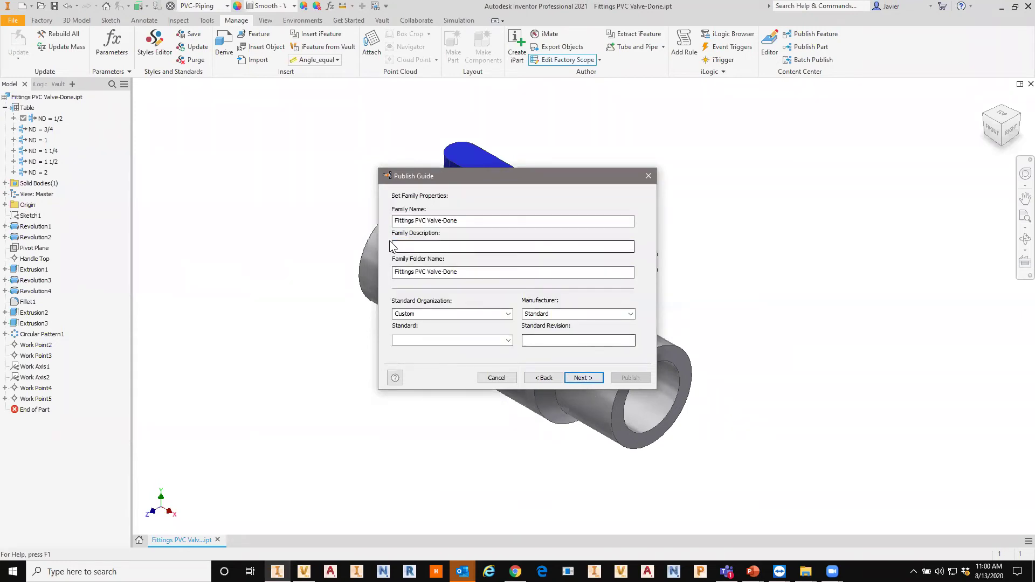
Enter BALL VALVE as the family description and shorten the family folder name to Fittings PVC Valve
{"action": "left_click", "coordinate": [460, 247]}
{"action": "type", "text": "BALL VALVE"}
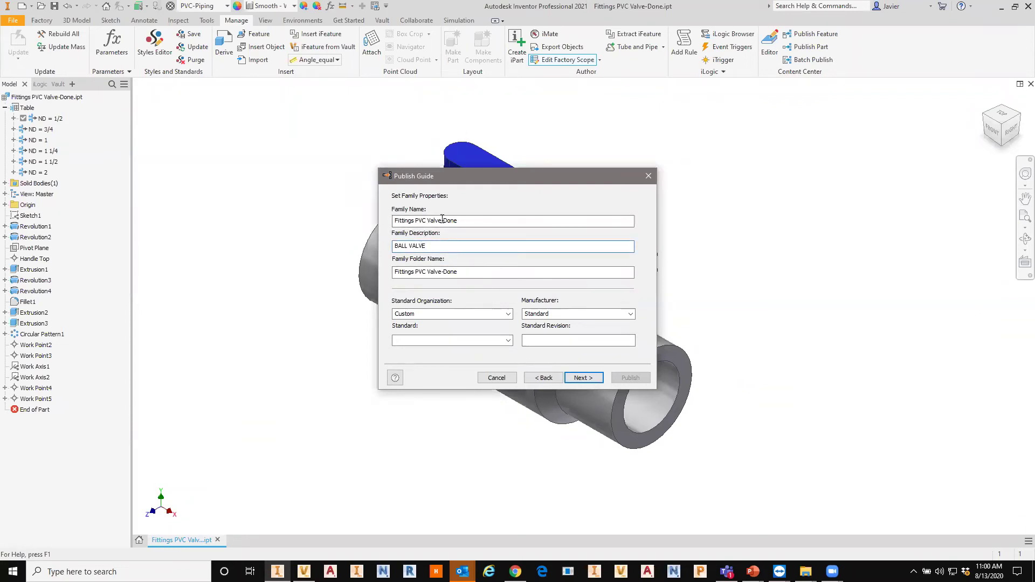
{"action": "left_click", "coordinate": [469, 273]}
{"action": "key", "text": "BackSpace"}
{"action": "key", "text": "BackSpace"}
{"action": "key", "text": "BackSpace"}
{"action": "key", "text": "BackSpace"}
{"action": "key", "text": "BackSpace"}
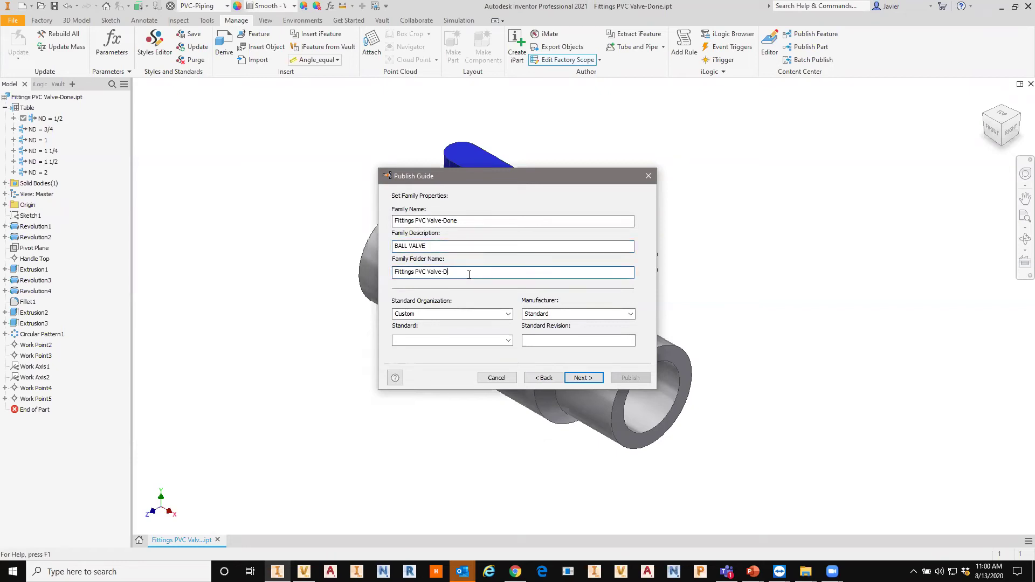
Shorten the family name to Fittings PVC Valve by removing the -Done suffix
{"action": "left_click", "coordinate": [480, 221]}
{"action": "key", "text": "BackSpace"}
{"action": "key", "text": "BackSpace"}
{"action": "key", "text": "BackSpace"}
{"action": "key", "text": "BackSpace"}
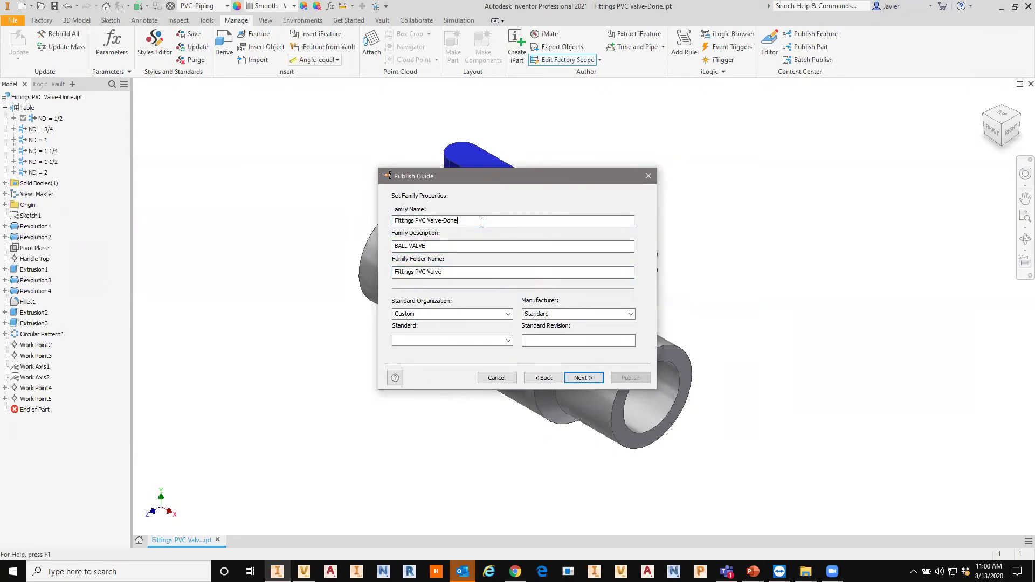
{"action": "key", "text": "BackSpace"}
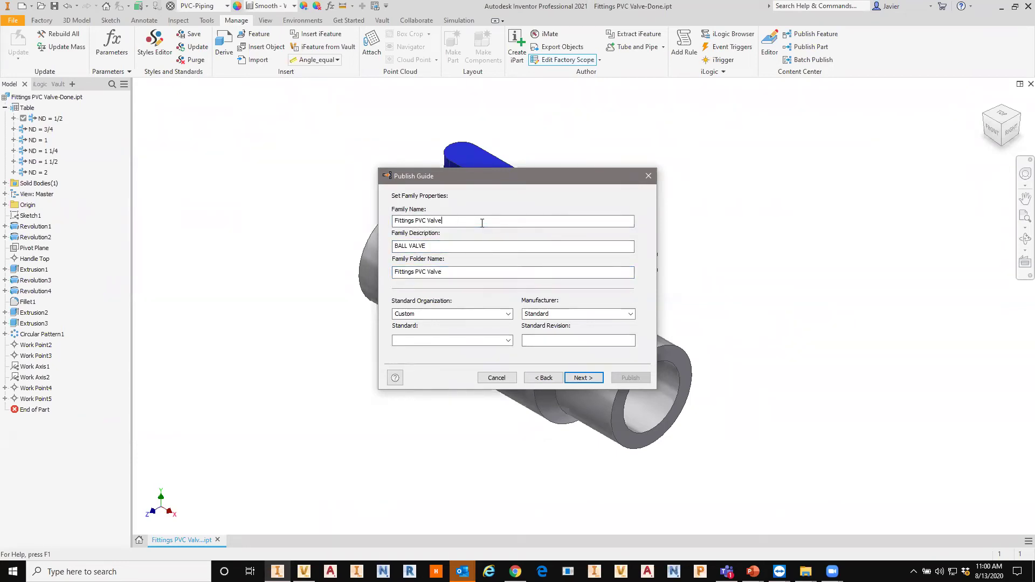
Set the standard organization to ANSI and publish the valve family with its default thumbnail image
{"action": "left_click", "coordinate": [507, 314]}
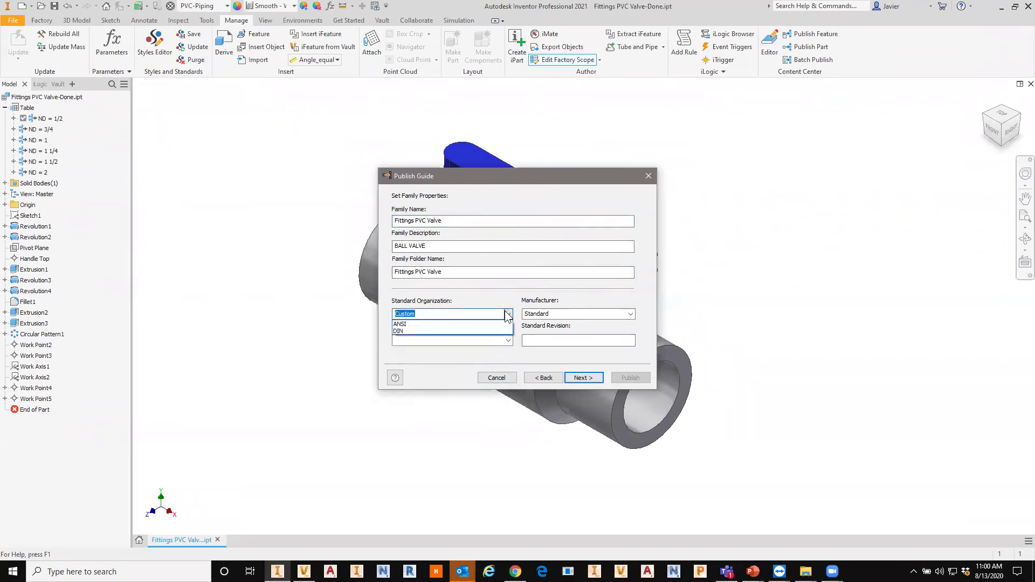
{"action": "left_click", "coordinate": [405, 324]}
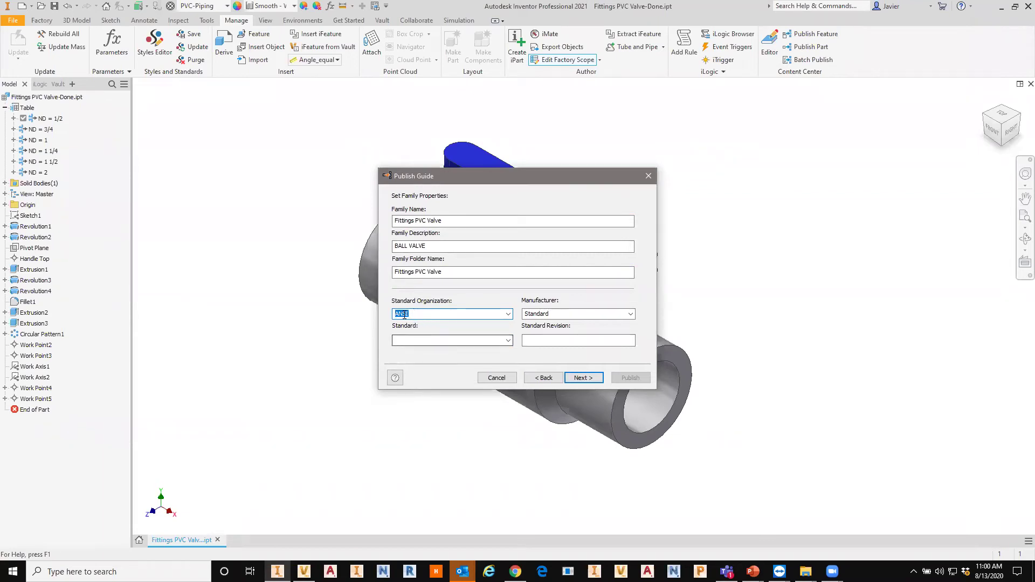
{"action": "left_click", "coordinate": [583, 377]}
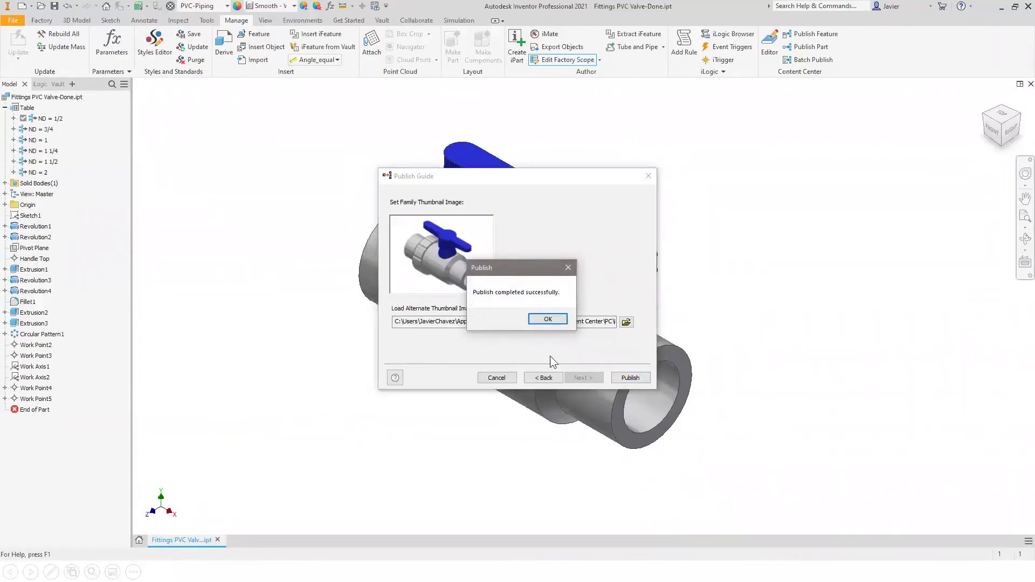
{"action": "left_click", "coordinate": [547, 319]}
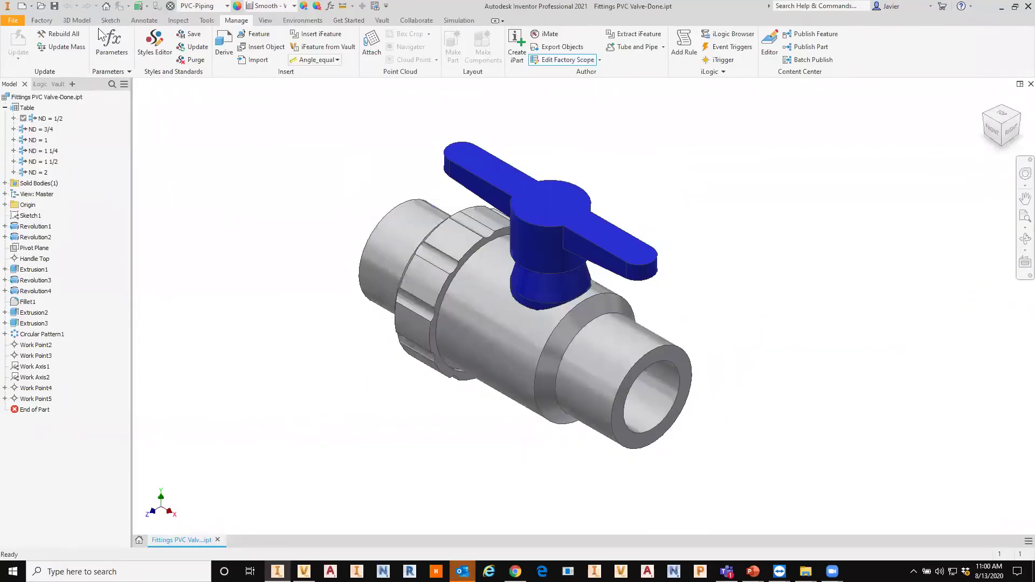
Open the pinned assembly Edit Fittings.iam from the recent documents and update its changed components
{"action": "left_click", "coordinate": [139, 540]}
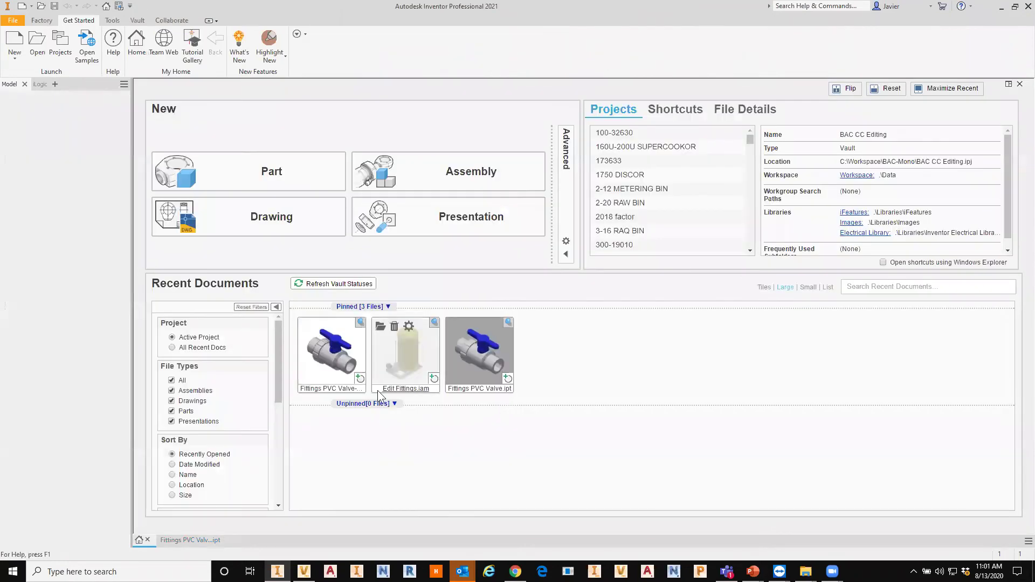
{"action": "double_click", "coordinate": [405, 372]}
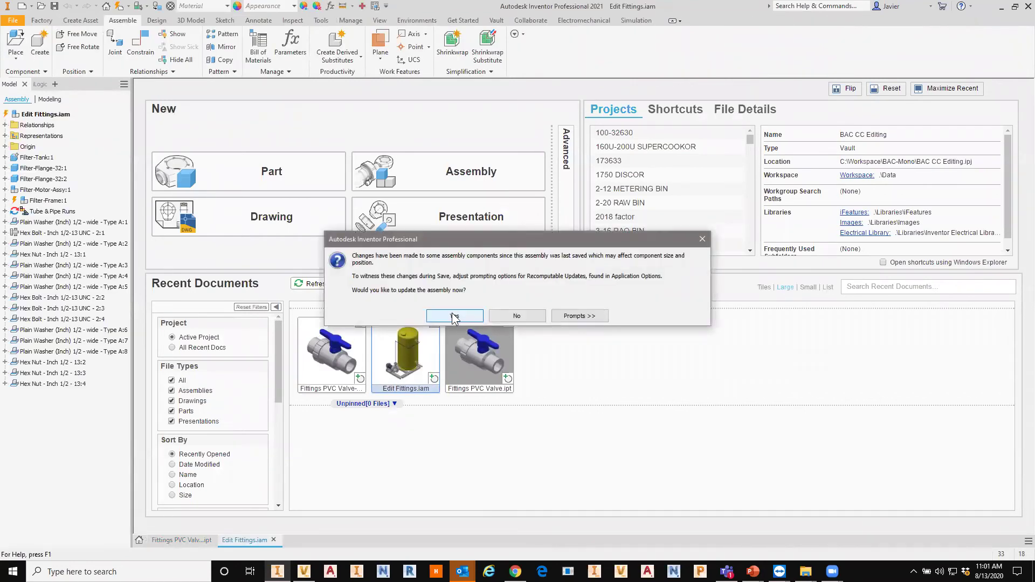
{"action": "left_click", "coordinate": [454, 316]}
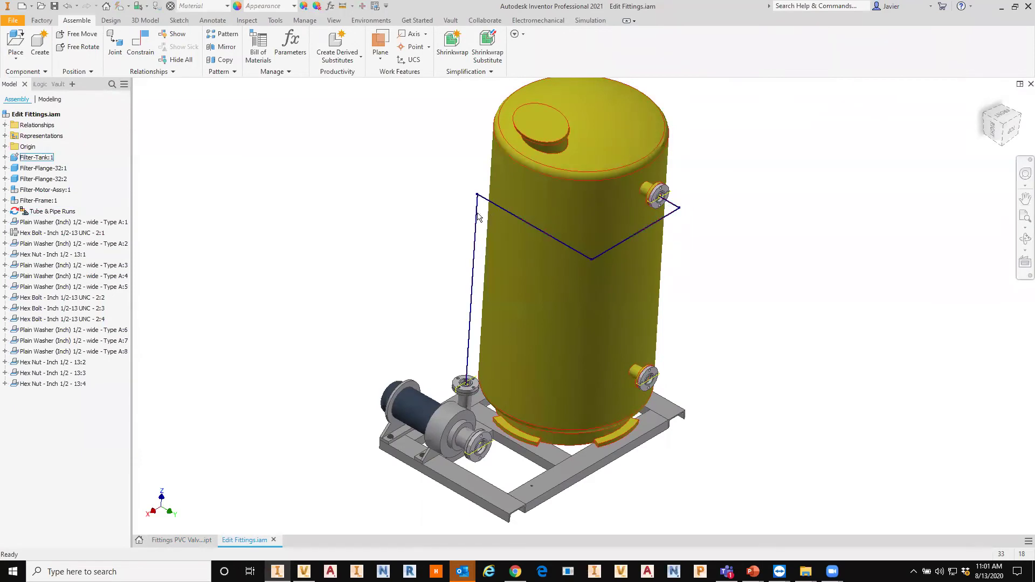
Populate the route of pipe run Run01 with pipe segments and elbows, and finish editing the run
{"action": "double_click", "coordinate": [52, 211]}
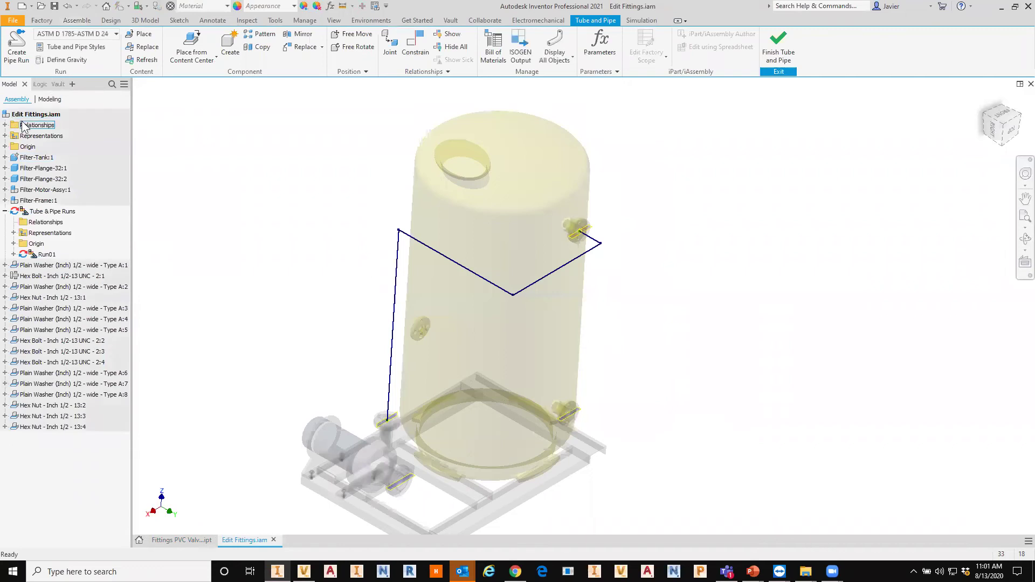
{"action": "double_click", "coordinate": [46, 254]}
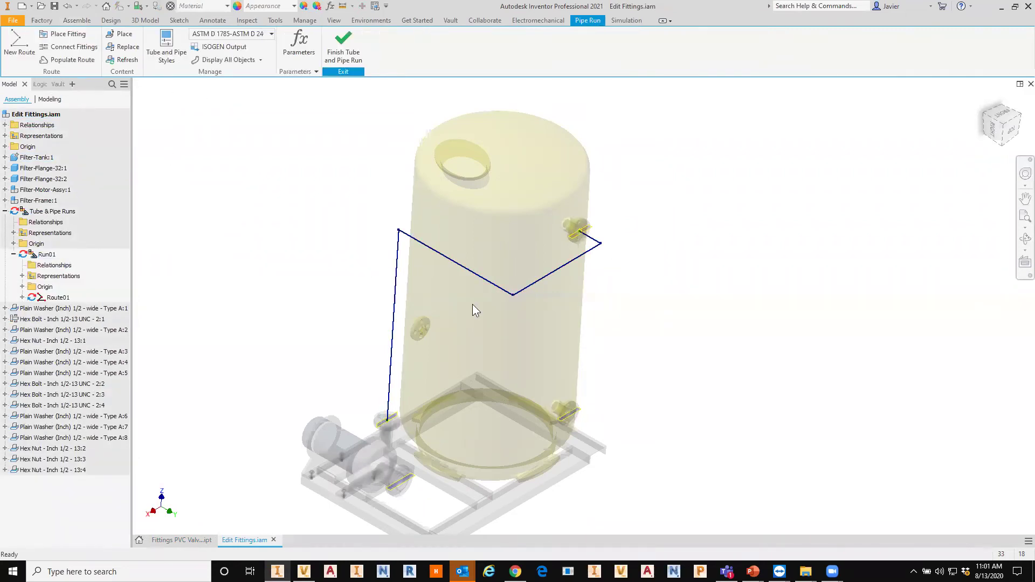
{"action": "left_click", "coordinate": [72, 60]}
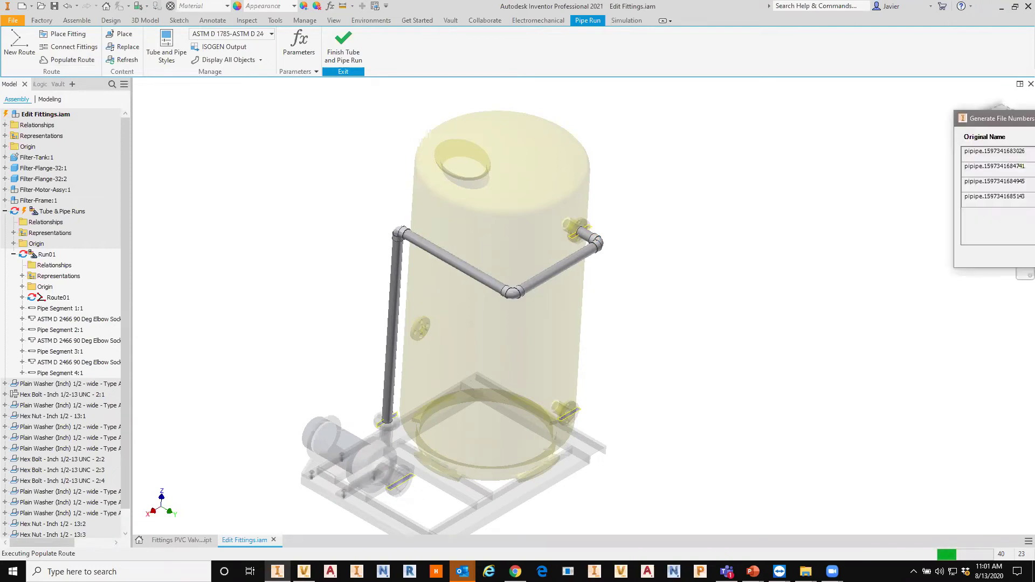
{"action": "left_click", "coordinate": [343, 50]}
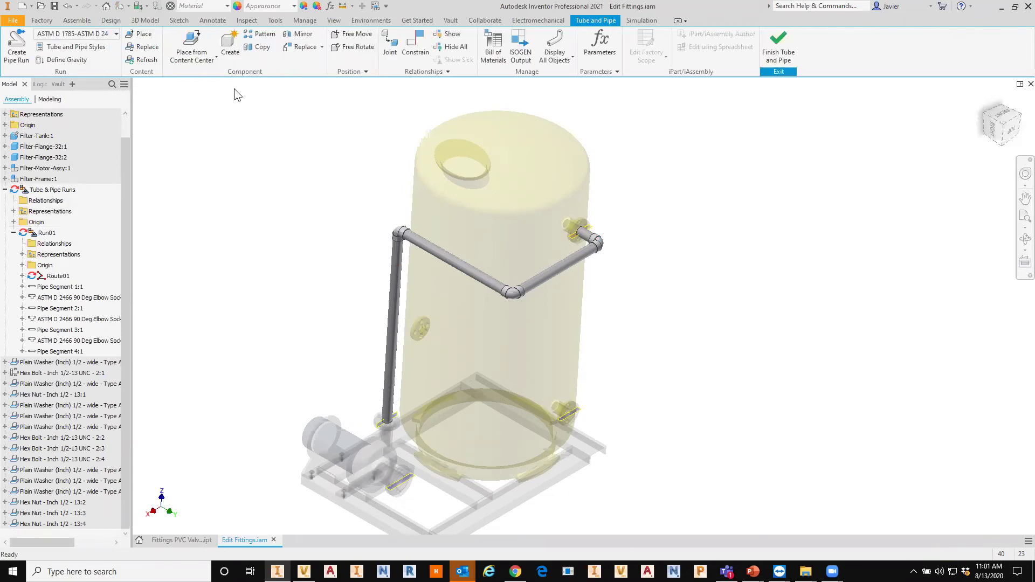
{"action": "left_click", "coordinate": [191, 62]}
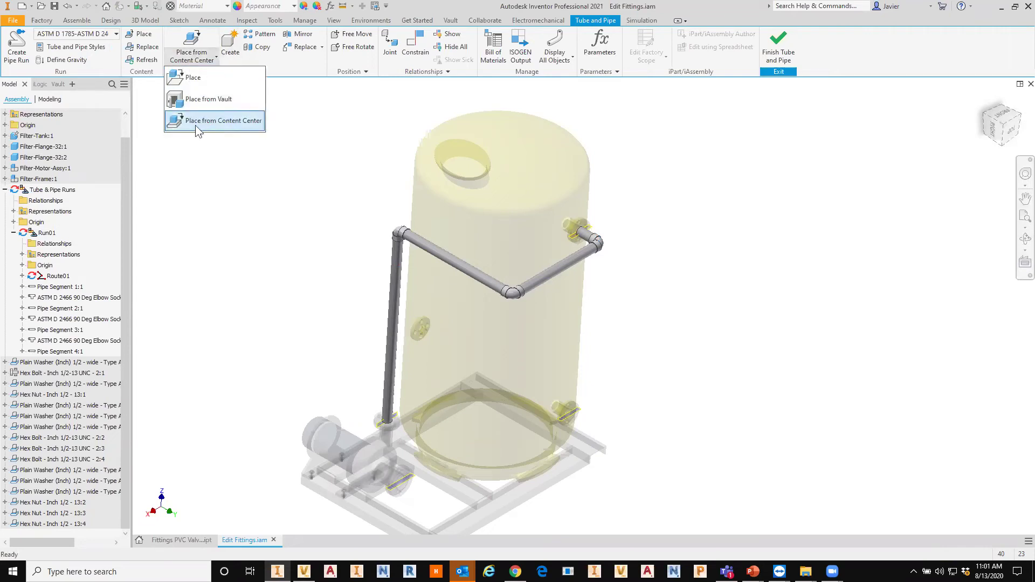
{"action": "left_click", "coordinate": [220, 191]}
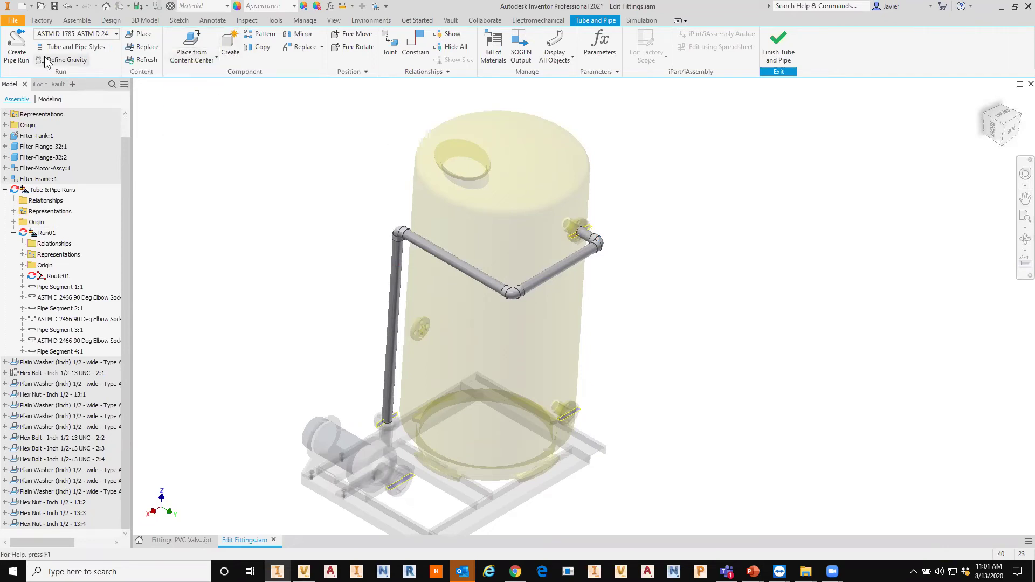
{"action": "left_click", "coordinate": [145, 48]}
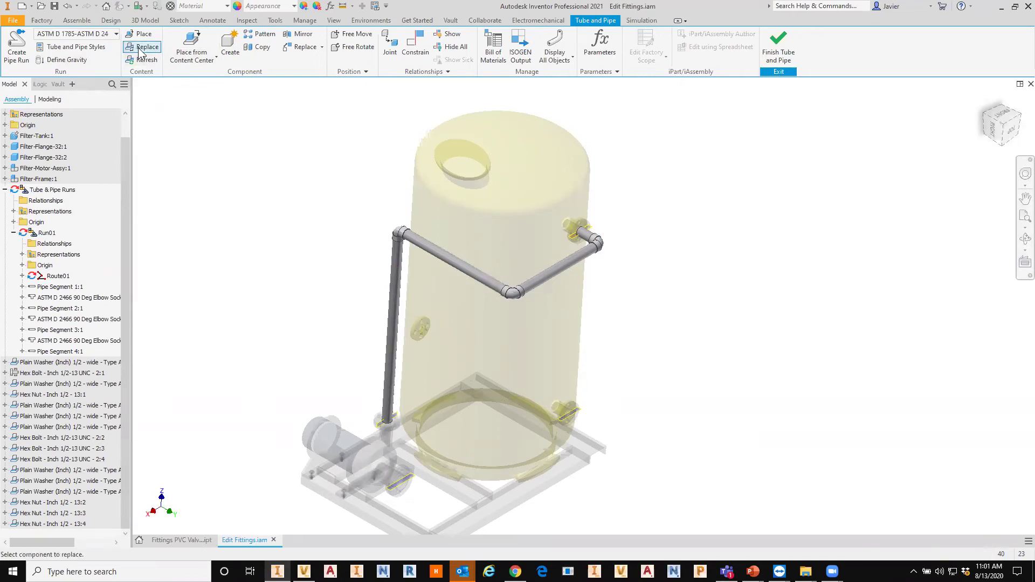
{"action": "key", "text": "Escape"}
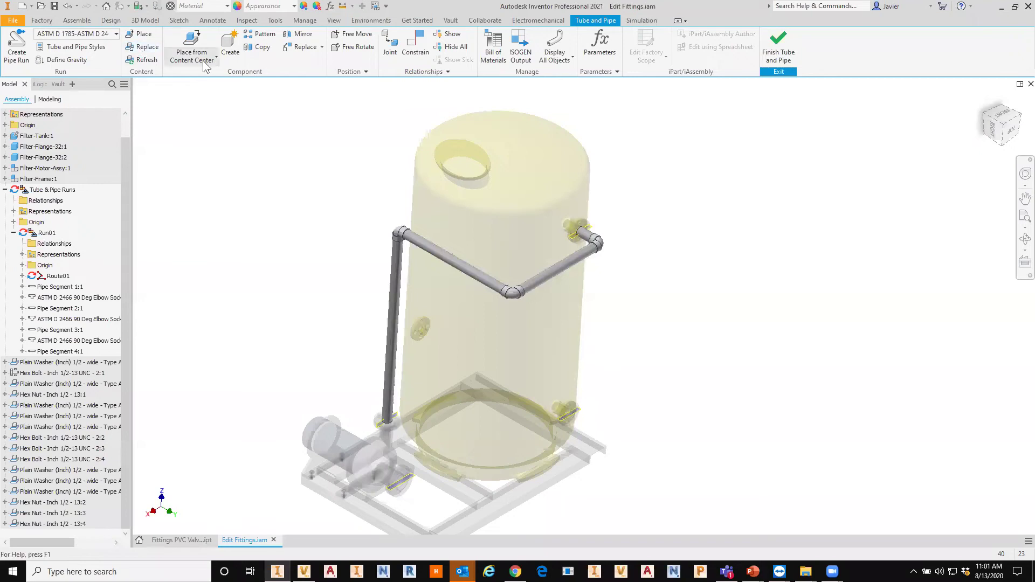
{"action": "left_click", "coordinate": [205, 62]}
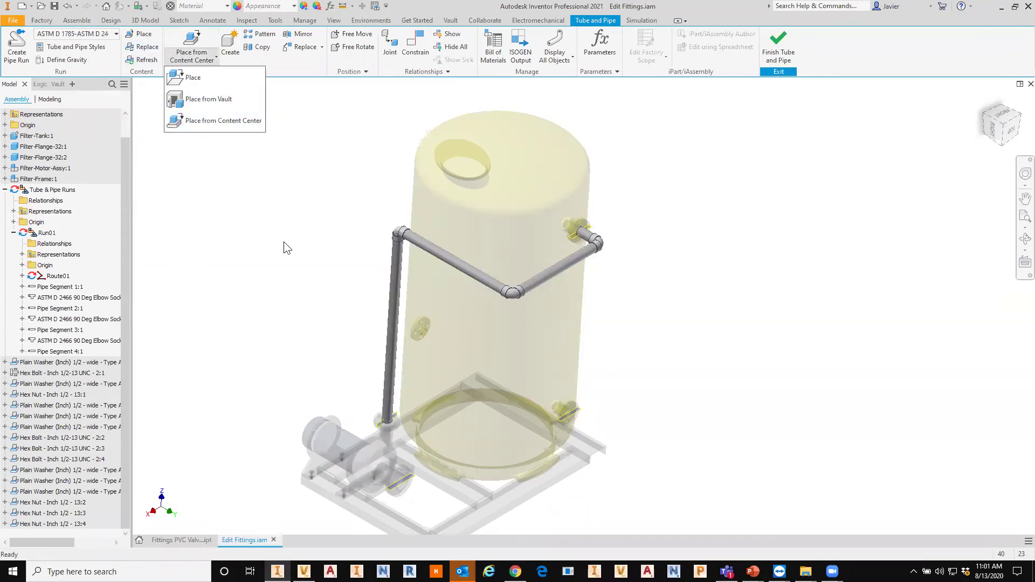
Open pipe run Run01 for editing in the Edit Fittings assembly
{"action": "left_click", "coordinate": [36, 235]}
{"action": "double_click", "coordinate": [36, 235]}
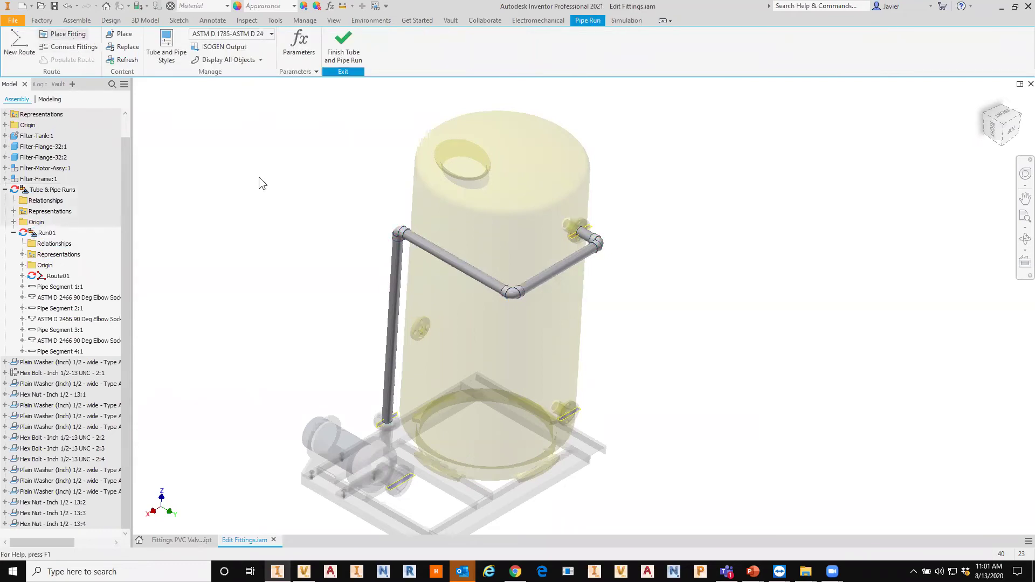
{"action": "key", "text": "p"}
{"action": "key", "text": "Escape"}
Choose the Fittings PVC Valve family from the Content Center category Tube & Pipe, Fittings, Valves for placement
{"action": "left_click", "coordinate": [123, 34]}
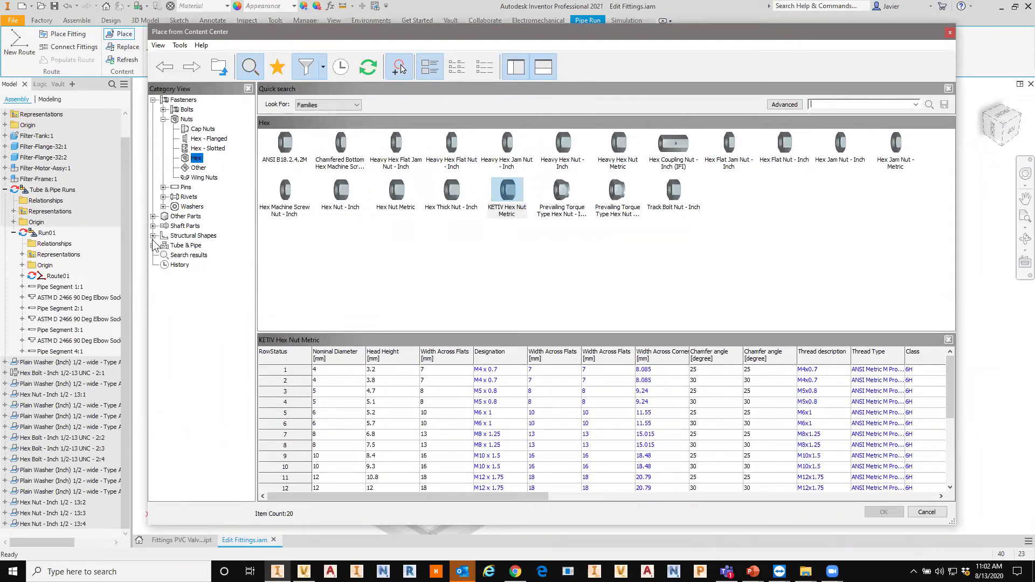
{"action": "left_click", "coordinate": [185, 245]}
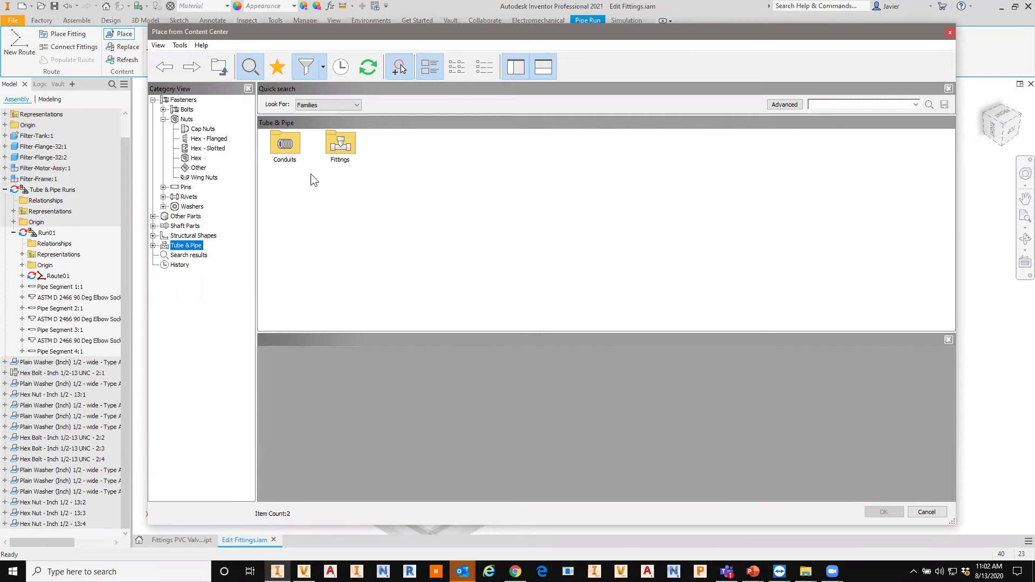
{"action": "double_click", "coordinate": [340, 146]}
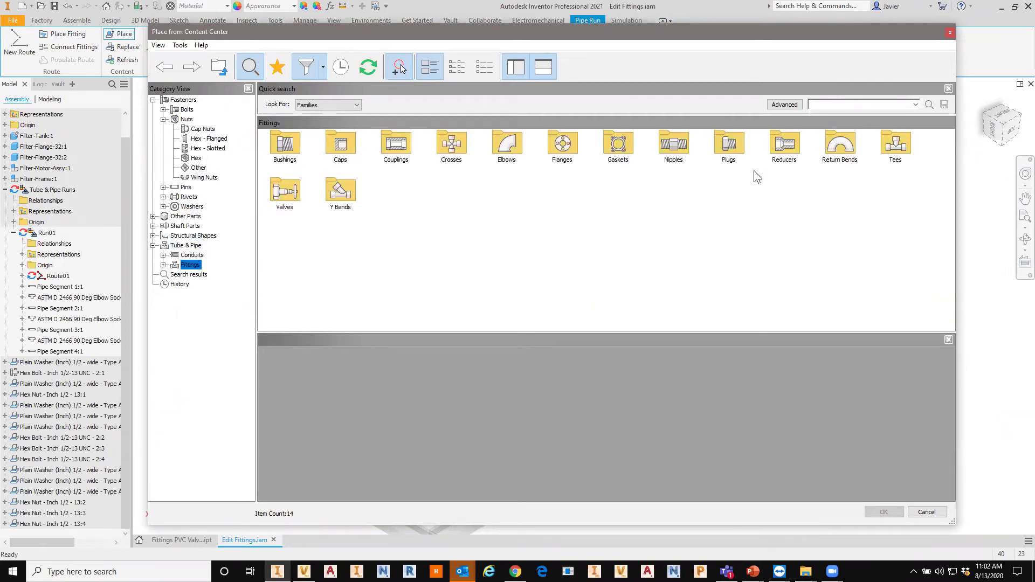
{"action": "double_click", "coordinate": [285, 194]}
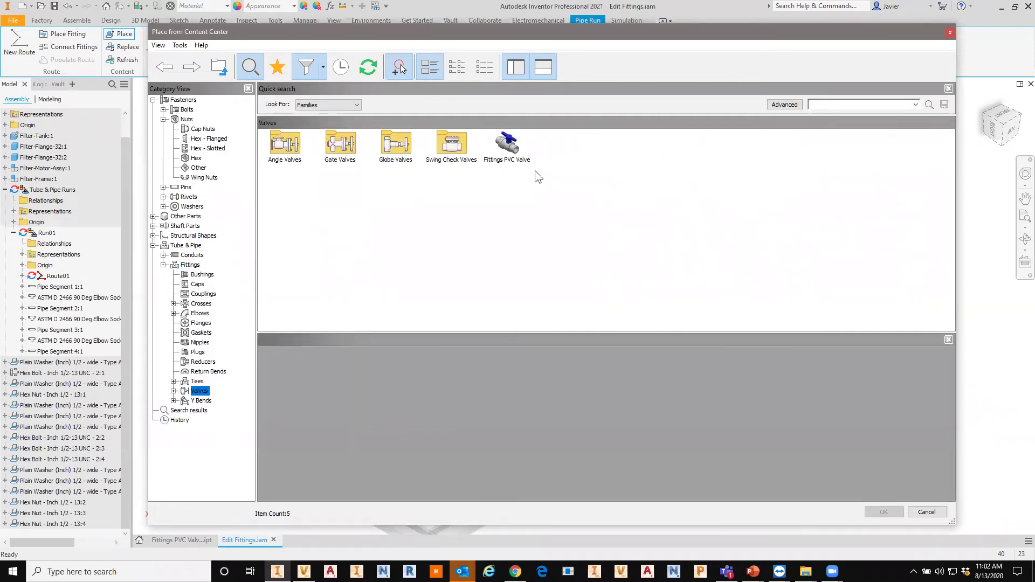
{"action": "left_click", "coordinate": [510, 154]}
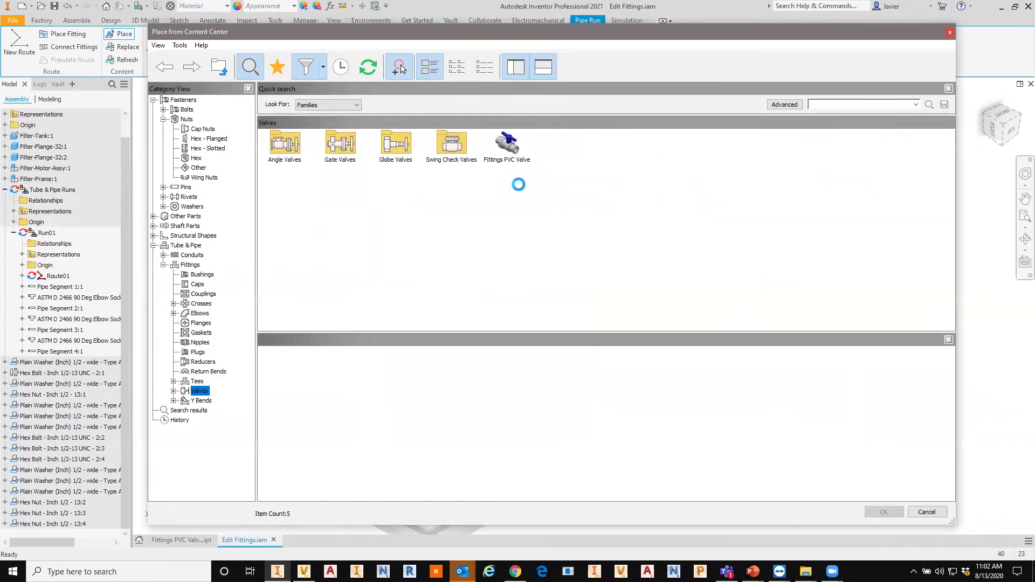
{"action": "double_click", "coordinate": [509, 147]}
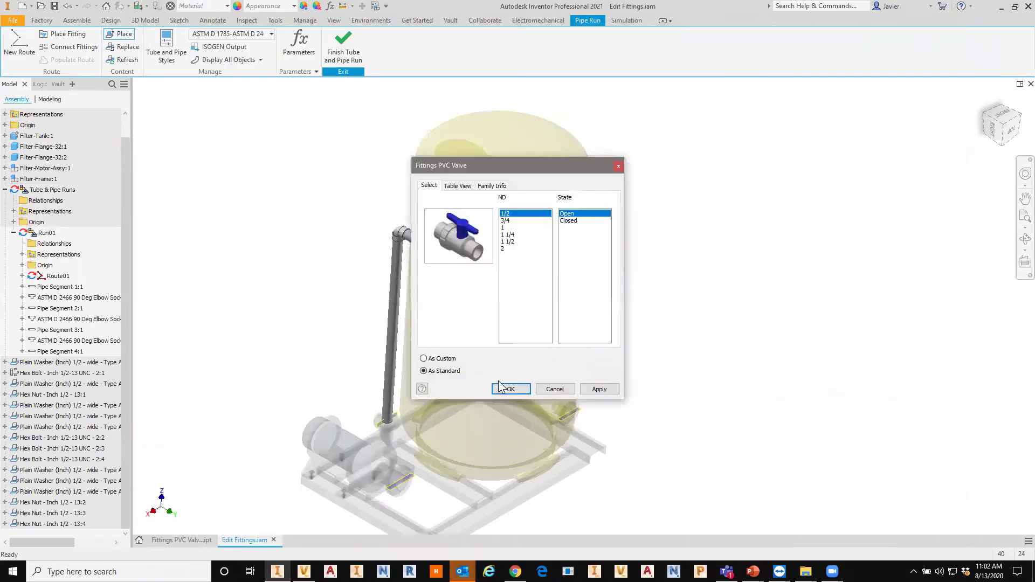
Insert the valve with nominal size 1 1/4 and state Open into Pipe Segment 3 and accept its default orientation
{"action": "left_click_drag", "start_coordinate": [512, 167], "coordinate": [622, 137]}
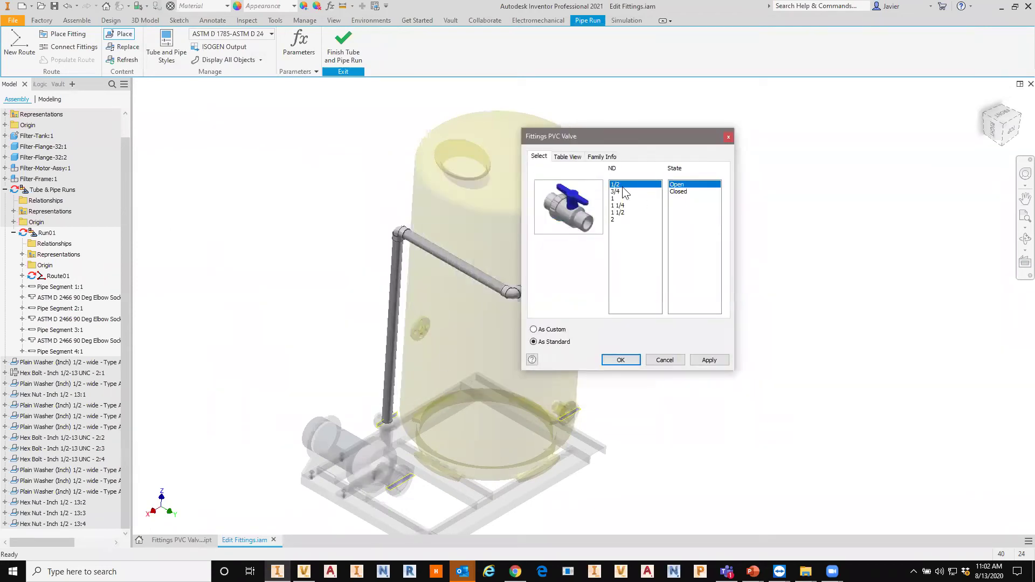
{"action": "left_click", "coordinate": [620, 205]}
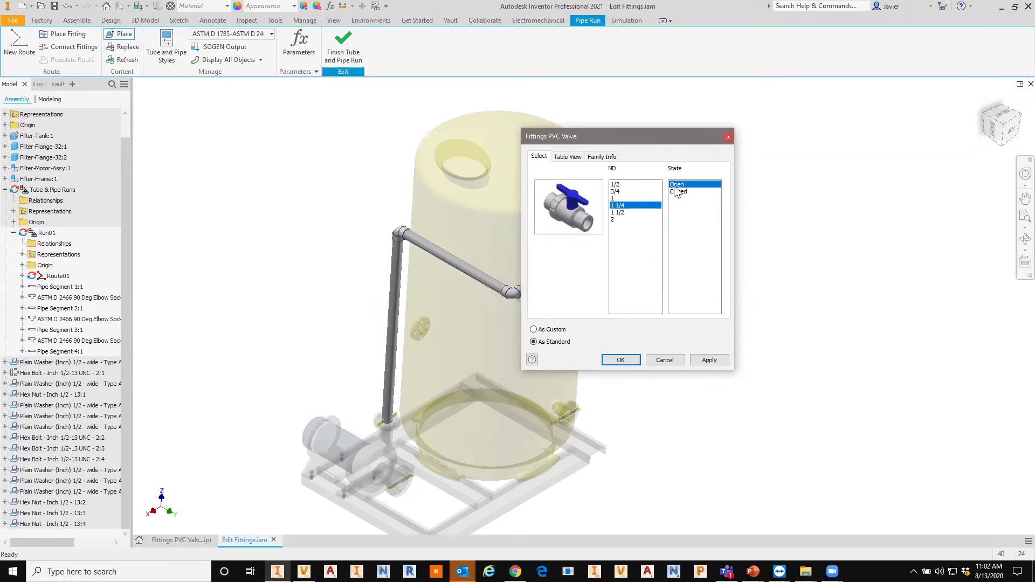
{"action": "left_click", "coordinate": [617, 360]}
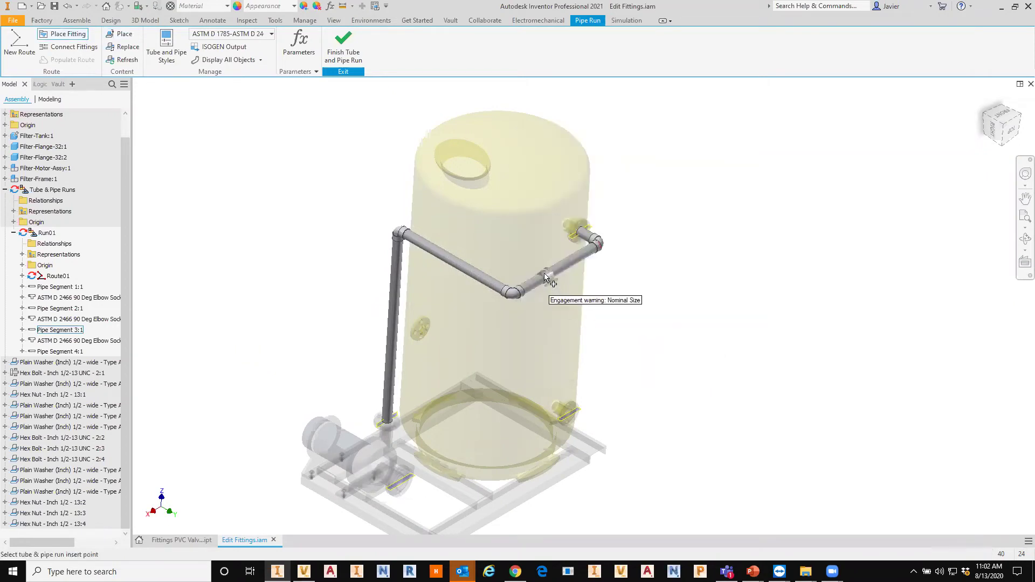
{"action": "scroll", "coordinate": [580, 290], "scroll_direction": "up", "scroll_amount": 5}
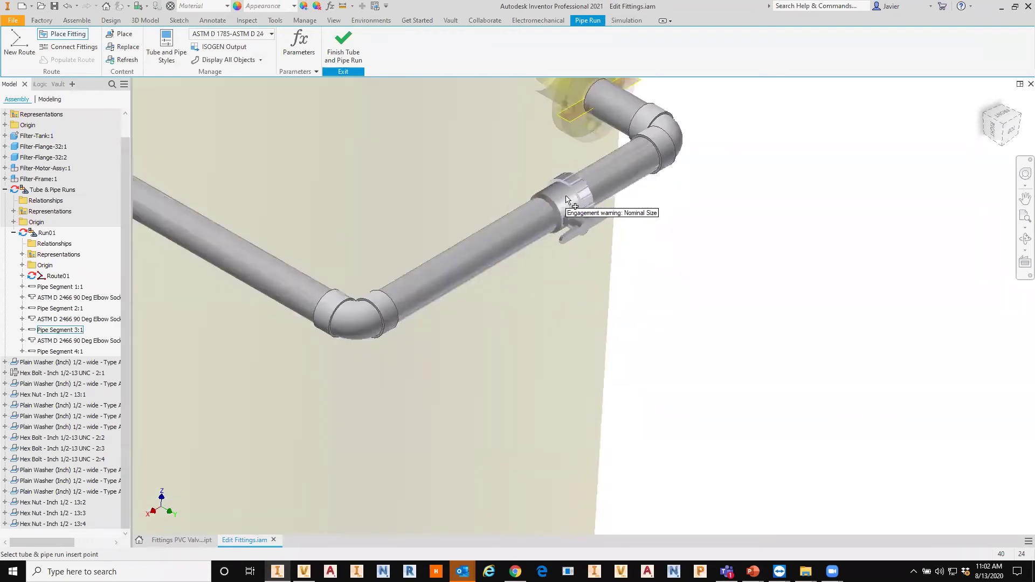
{"action": "left_click", "coordinate": [566, 208]}
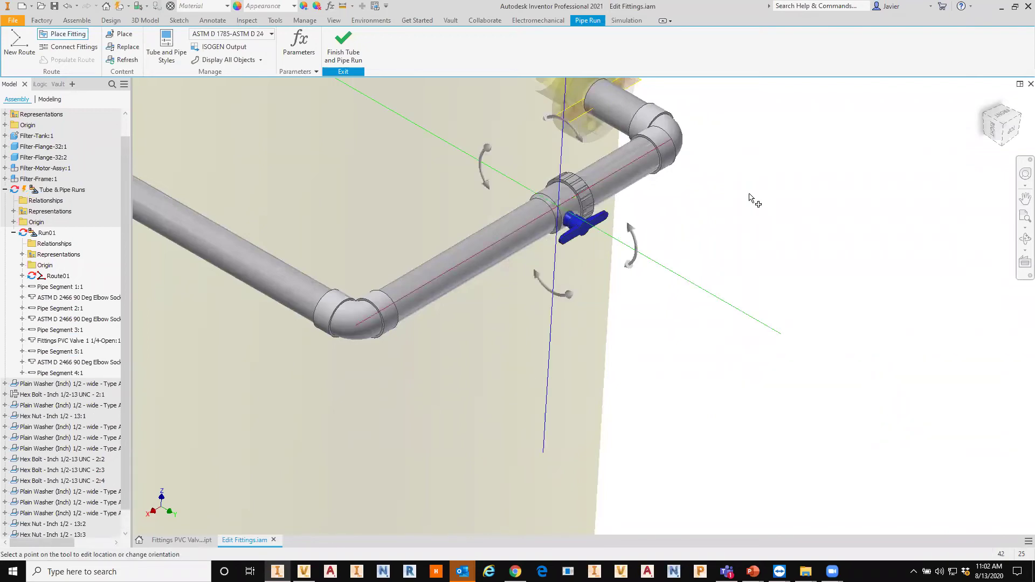
{"action": "right_click", "coordinate": [749, 194]}
{"action": "left_click", "coordinate": [783, 213]}
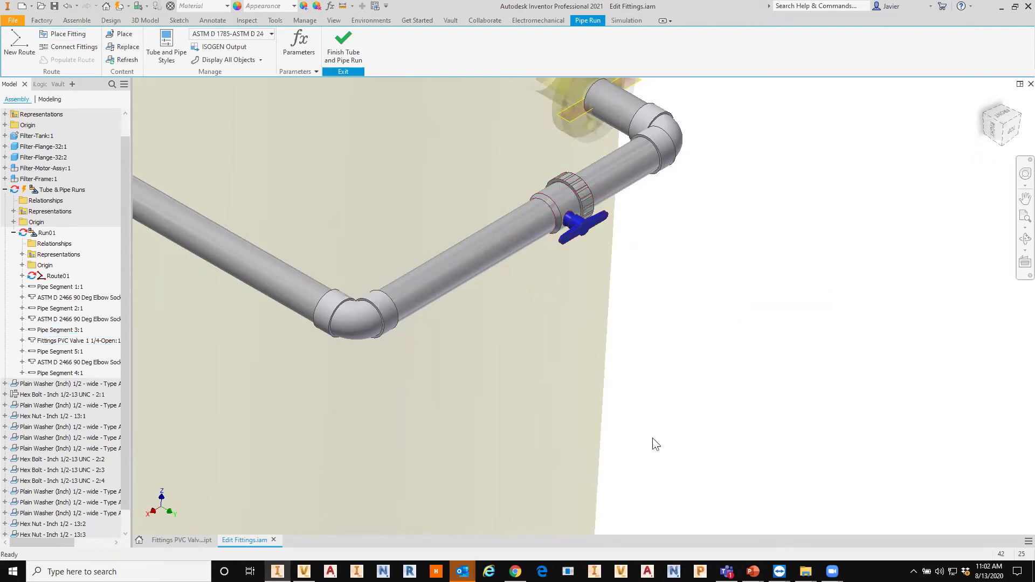
{"action": "scroll", "coordinate": [652, 418], "scroll_direction": "up", "scroll_amount": 3}
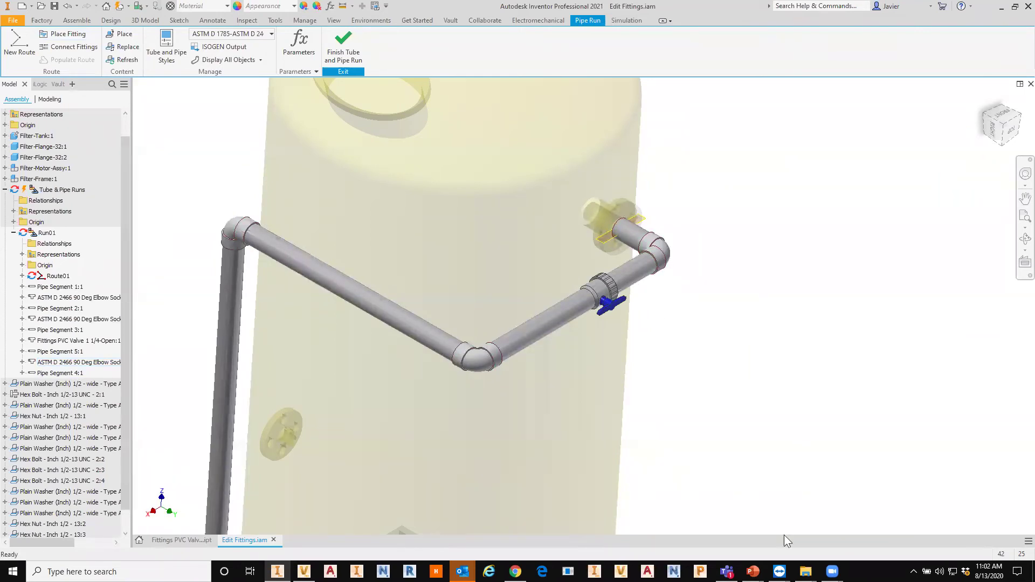
{"action": "mouse_move", "coordinate": [753, 571]}
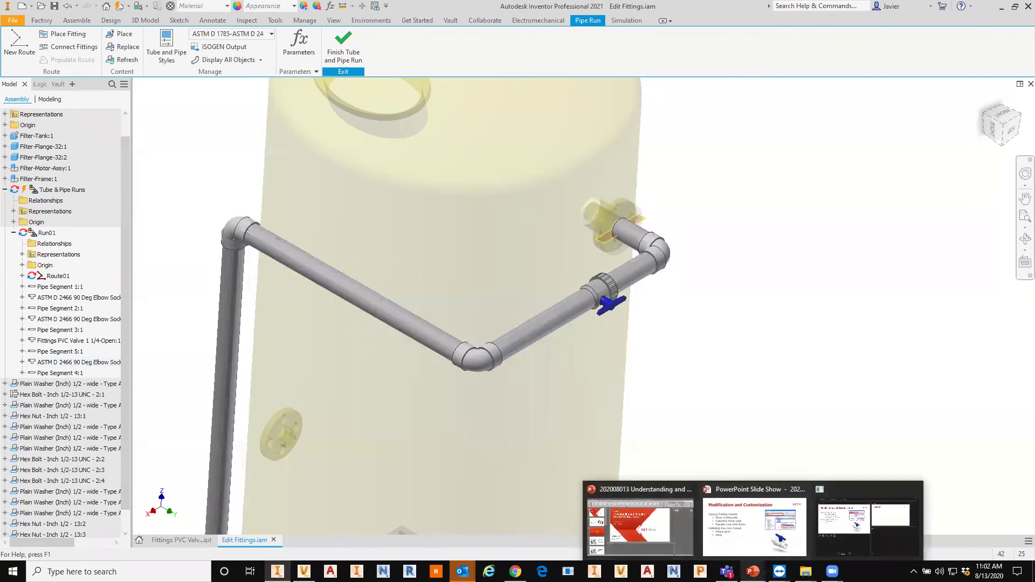
{"action": "left_click", "coordinate": [755, 529]}
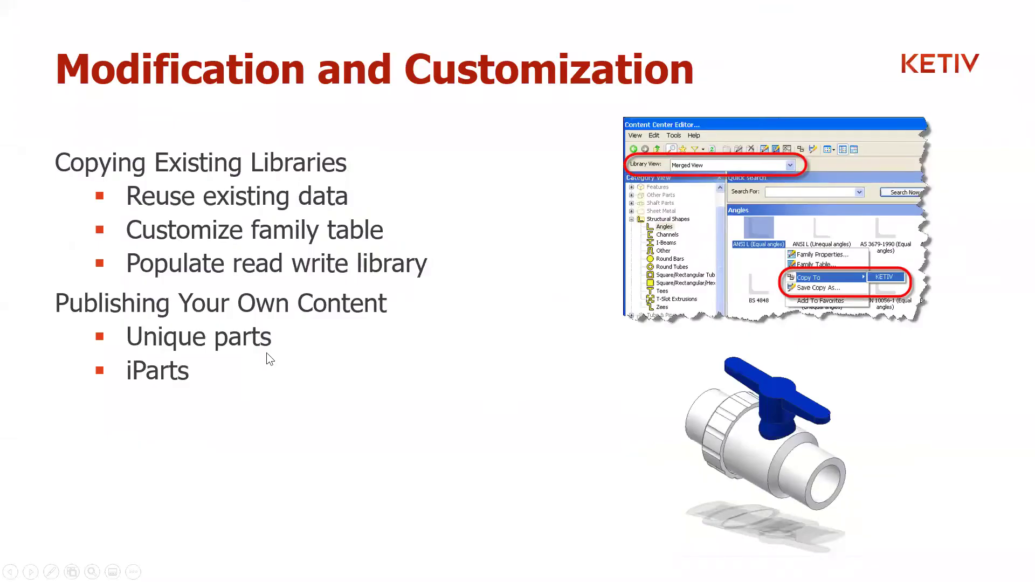
{"action": "key", "text": "Right"}
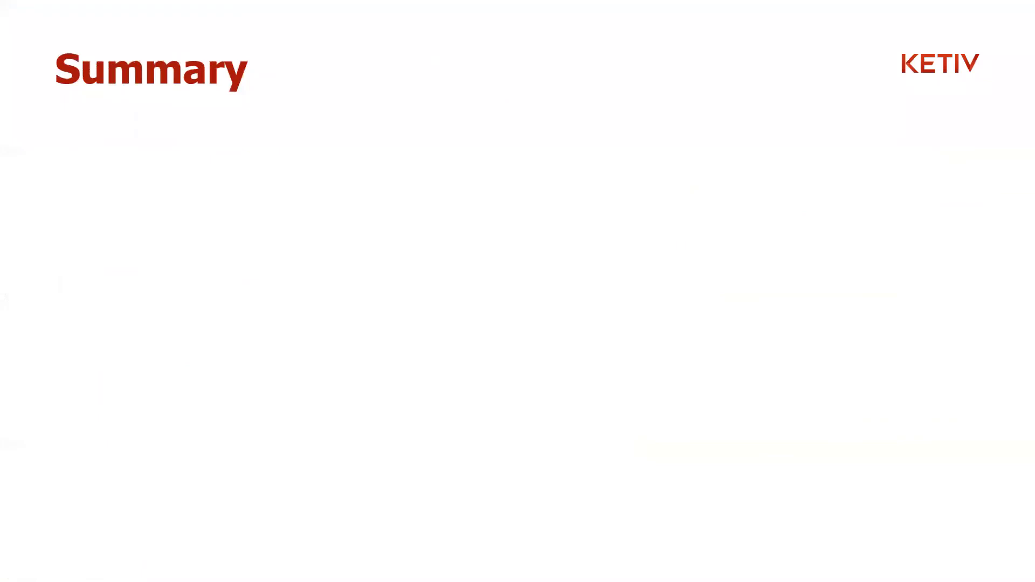
{"action": "key", "text": "Right"}
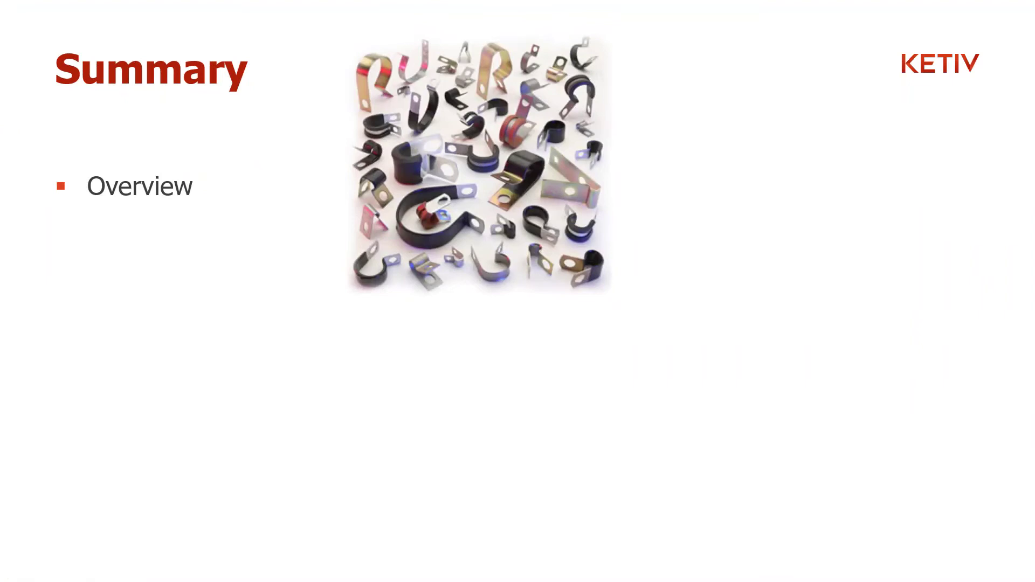
{"action": "key", "text": "Right"}
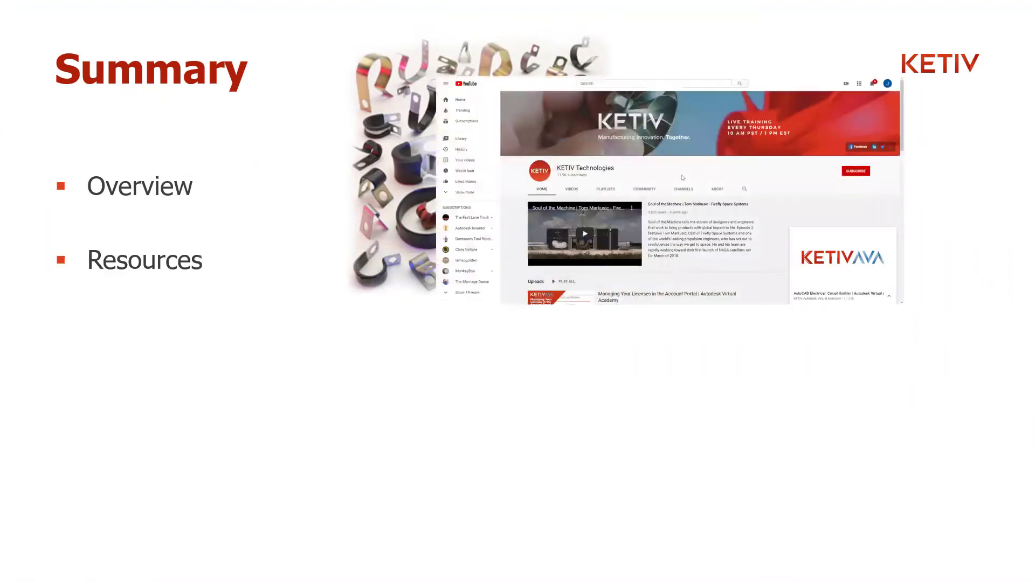